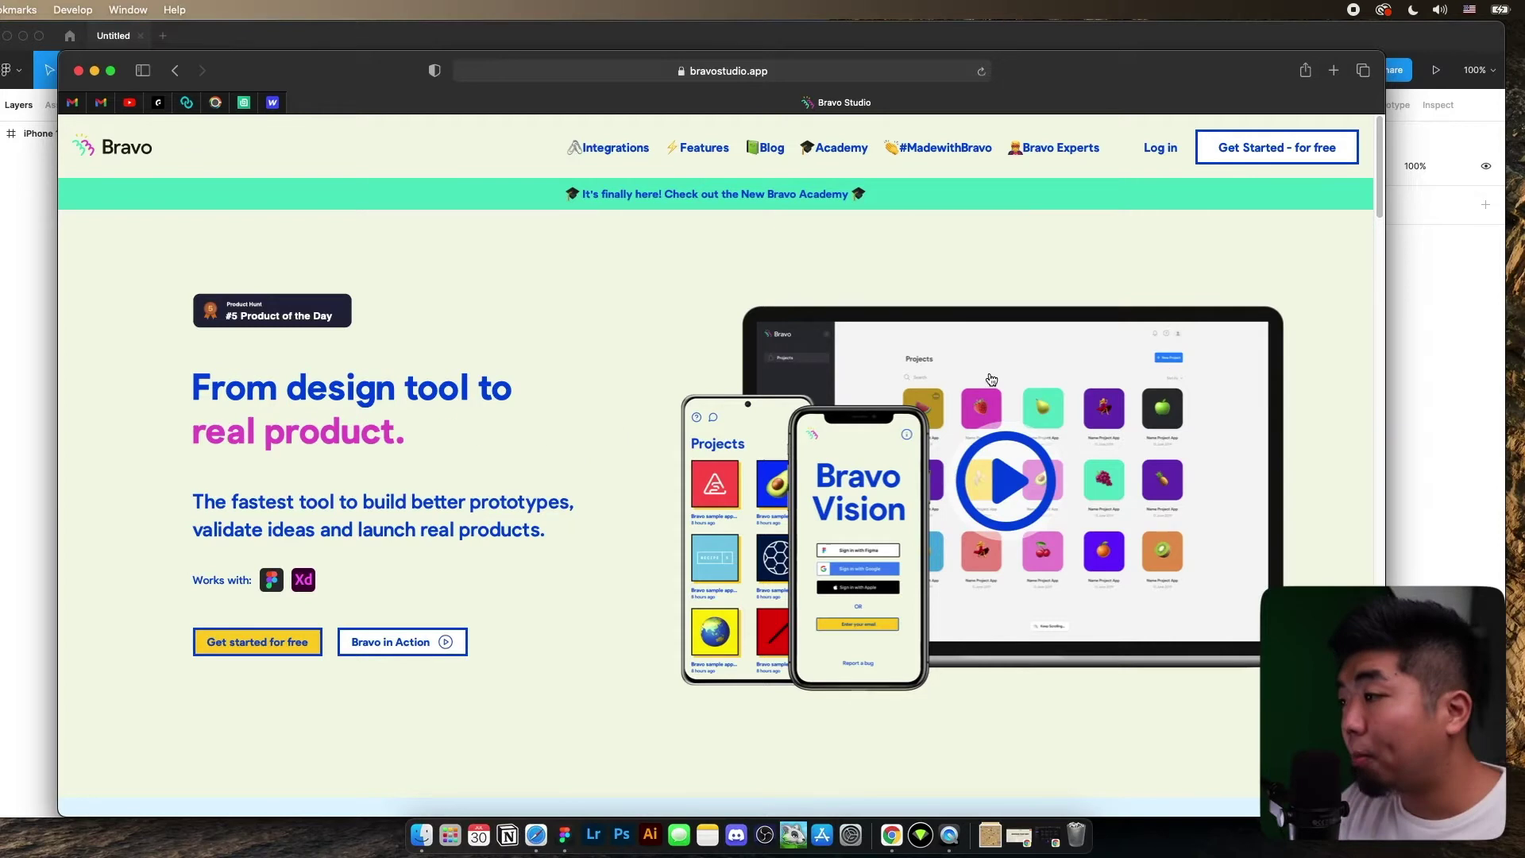
Step: Read through the Bravo Studio home page, from the hero section through the build steps, roadmap and community apps
scroll(990, 379, down, 3)
scroll(991, 378, down, 9)
scroll(991, 379, down, 20)
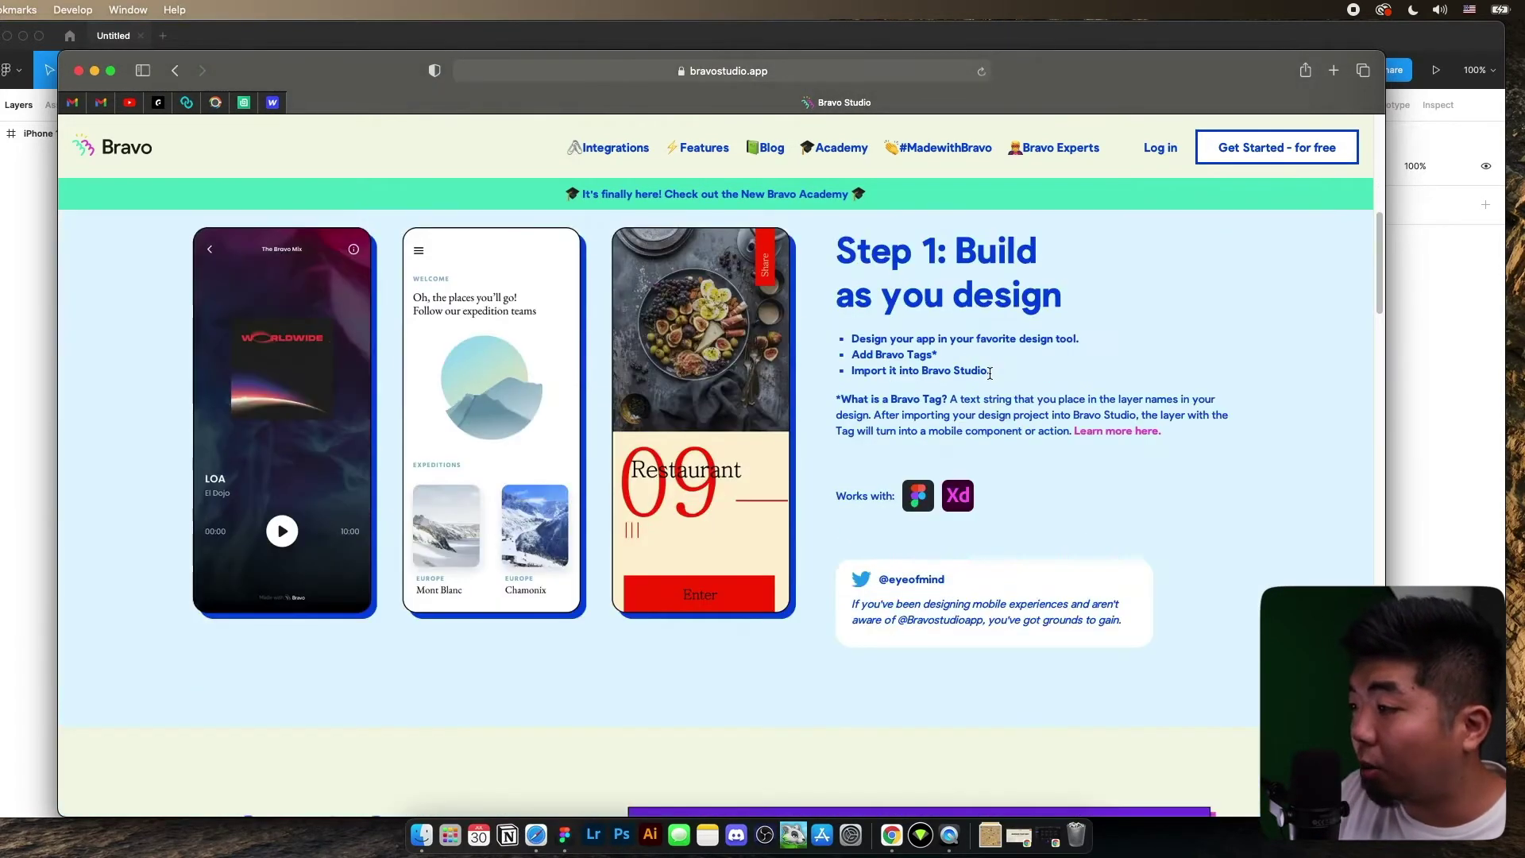
scroll(991, 379, down, 18)
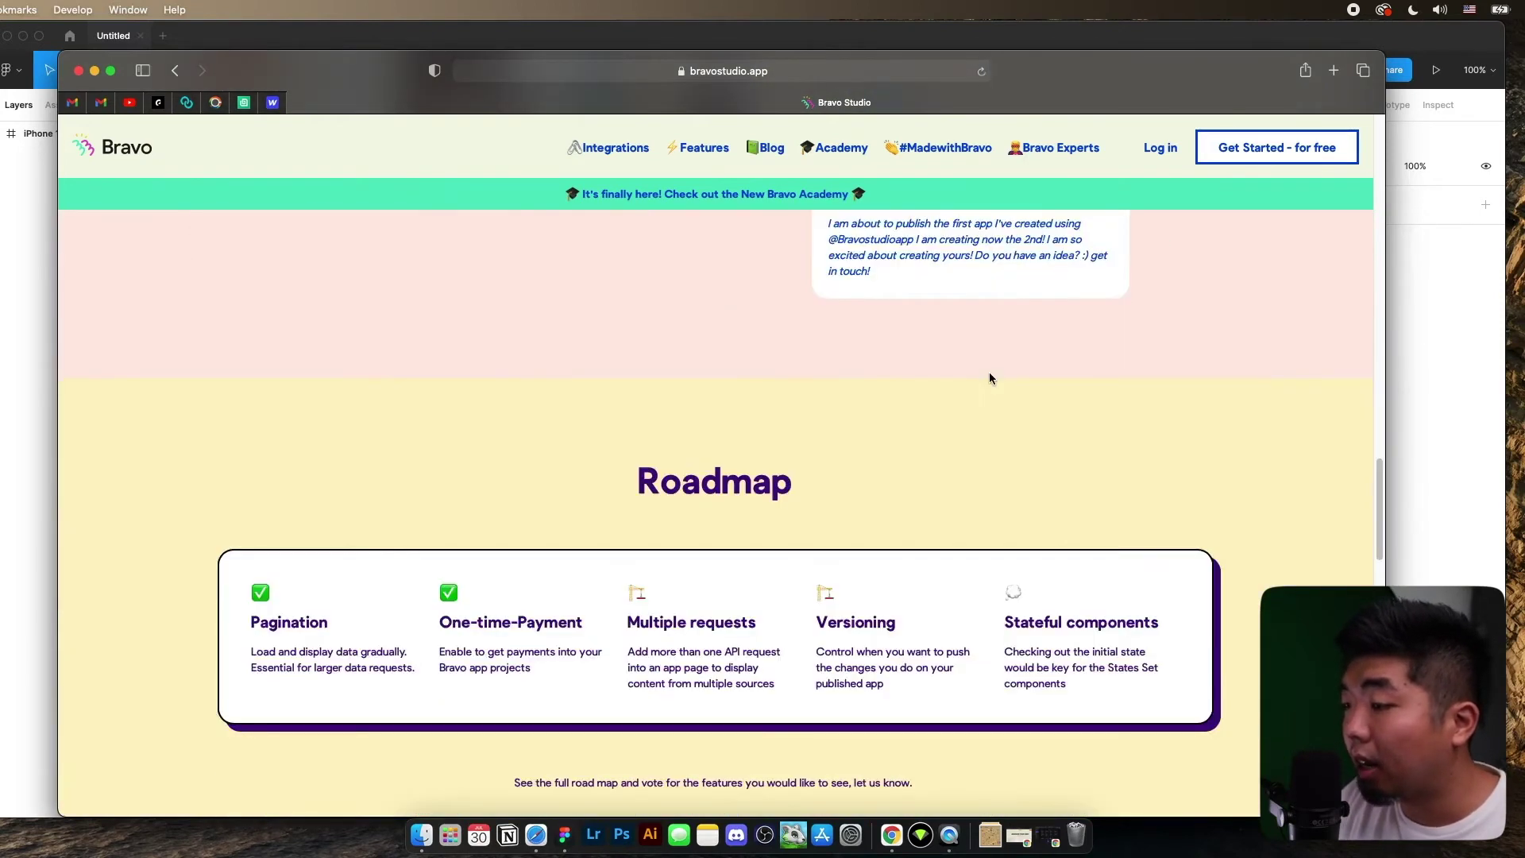
scroll(989, 376, down, 15)
scroll(989, 377, down, 17)
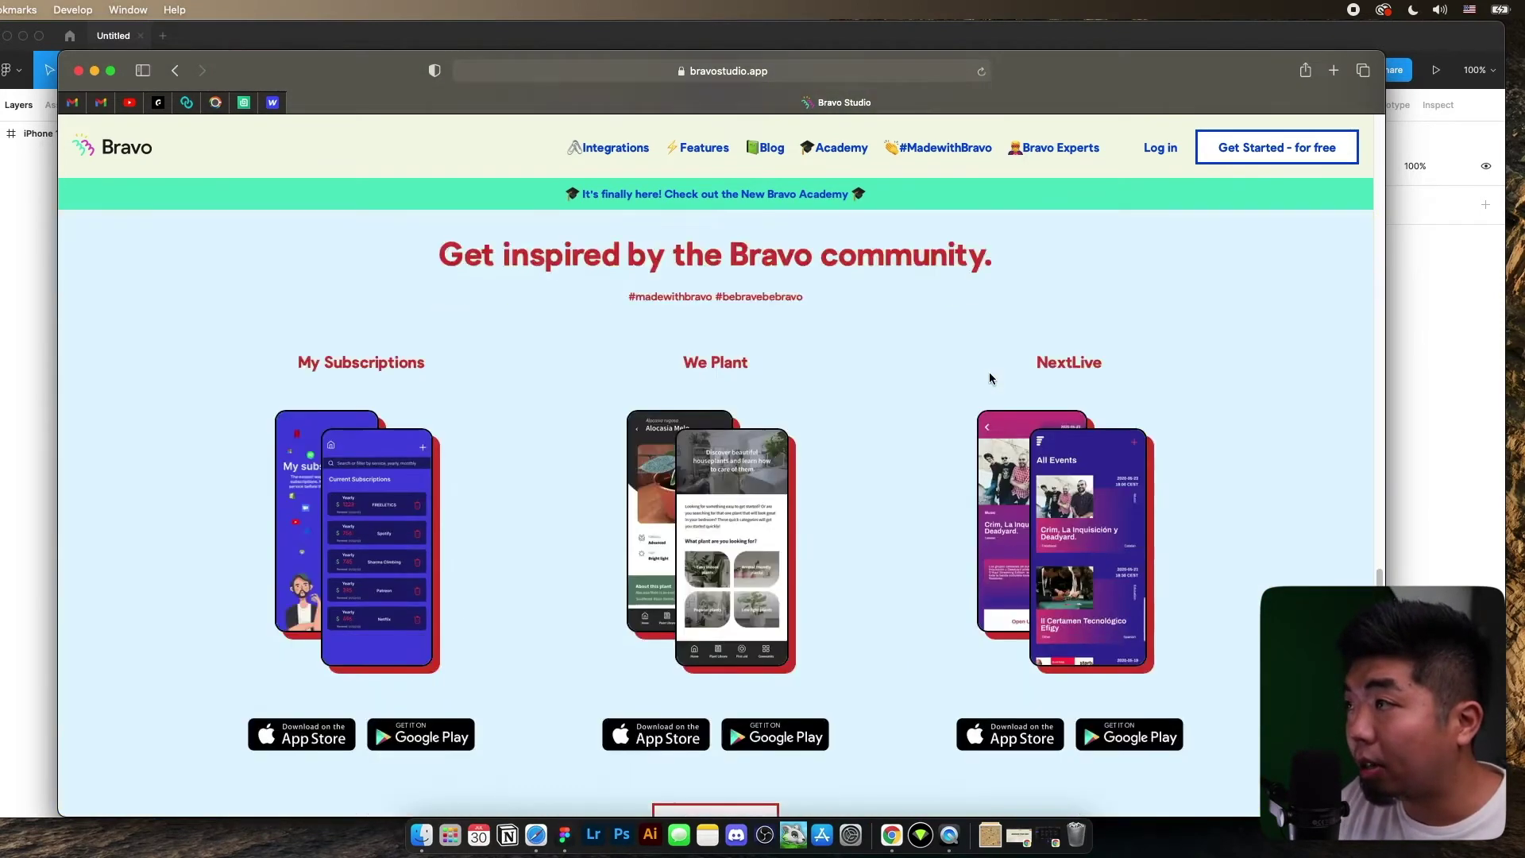
scroll(989, 372, down, 2)
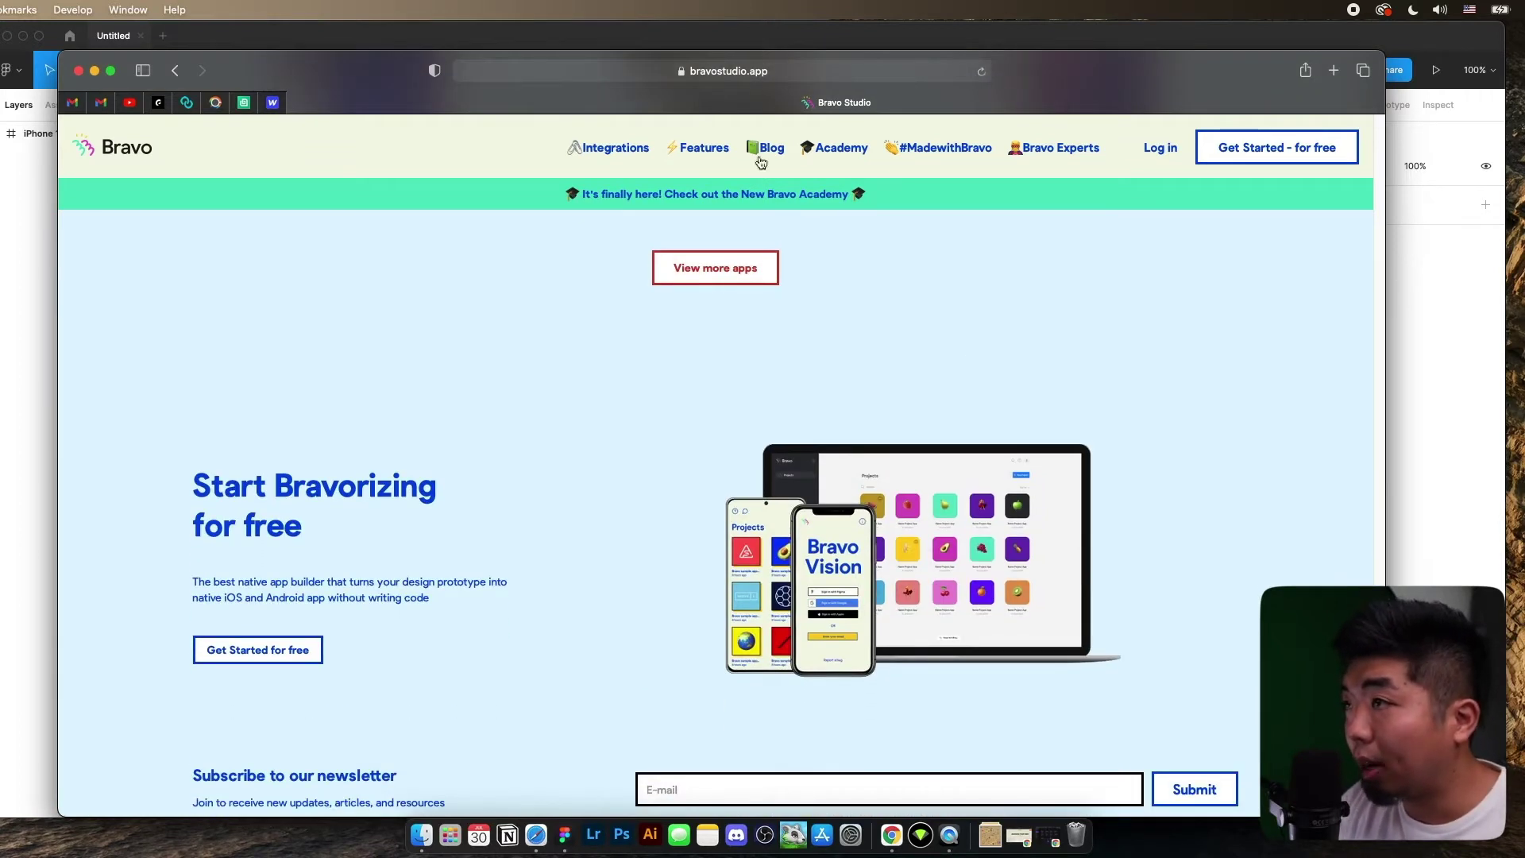
Step: Open the Bravo Tags feature page and read the layer-names explanation down to the interactive tag category list
mouse_move(705, 150)
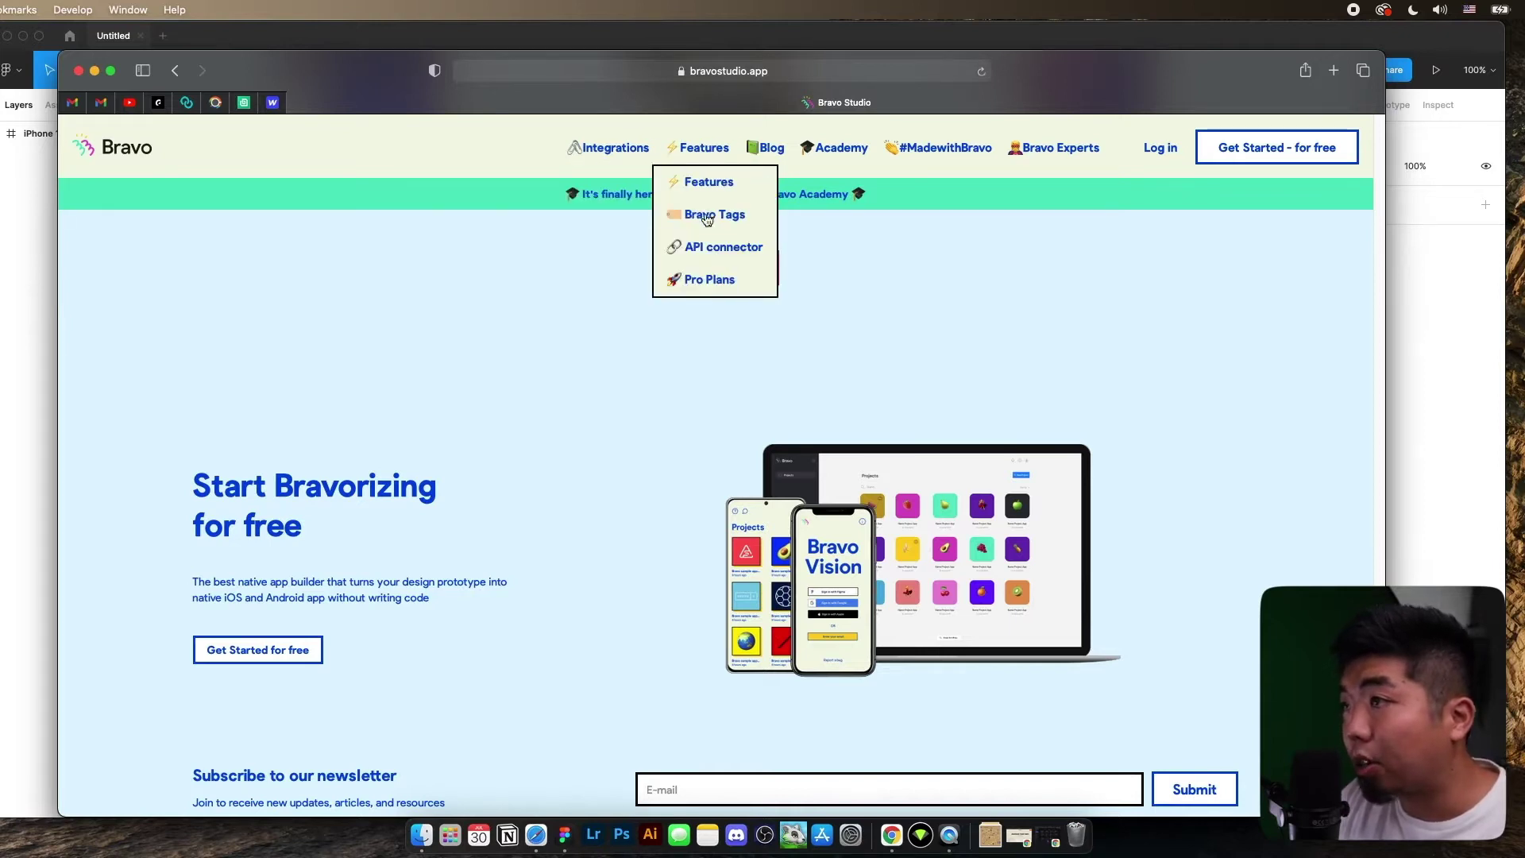
click(711, 213)
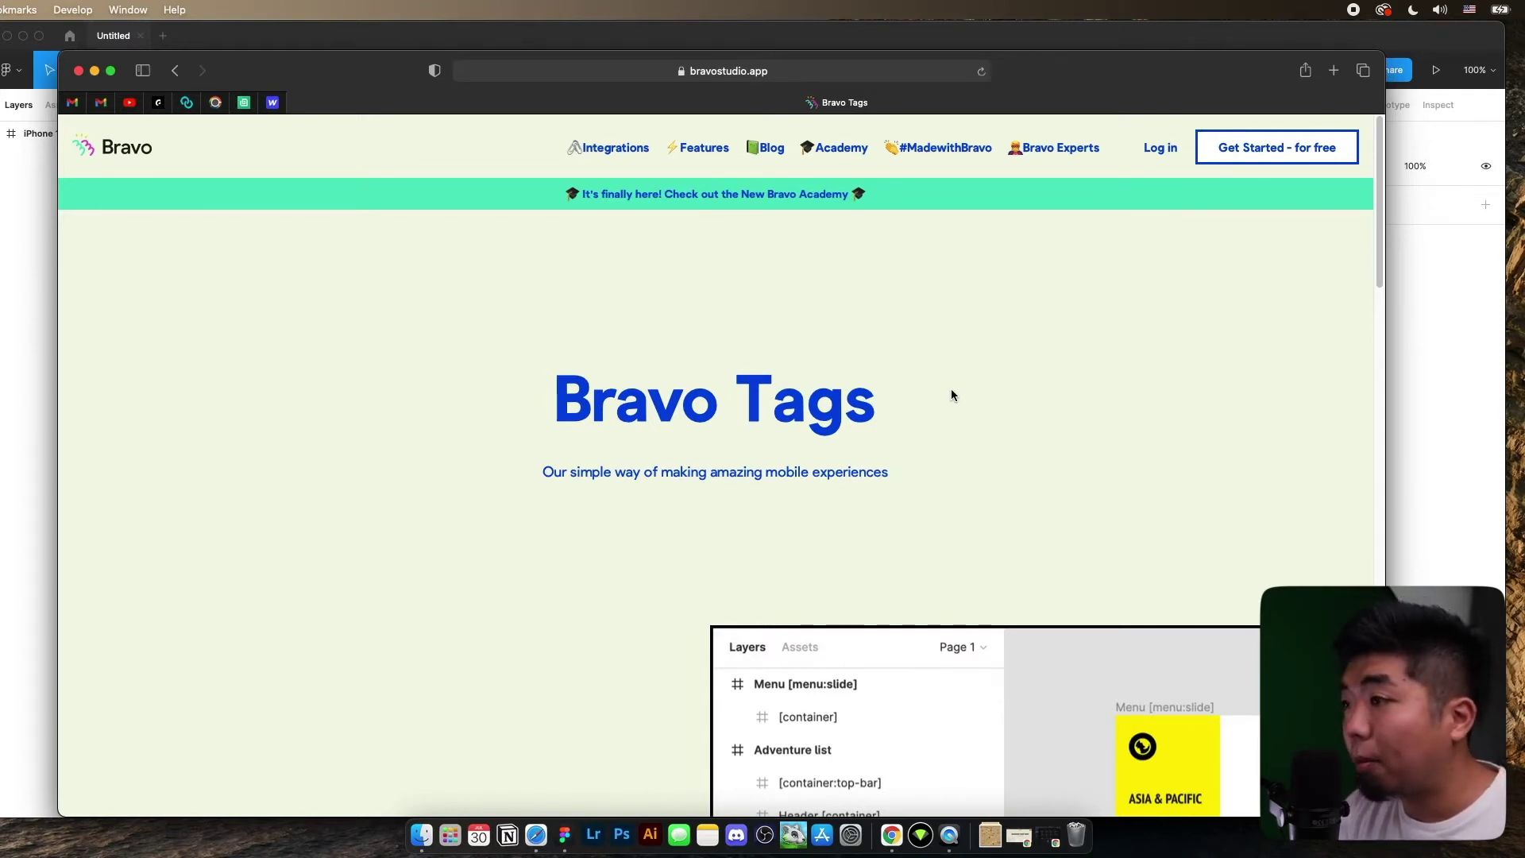
scroll(951, 394, down, 2)
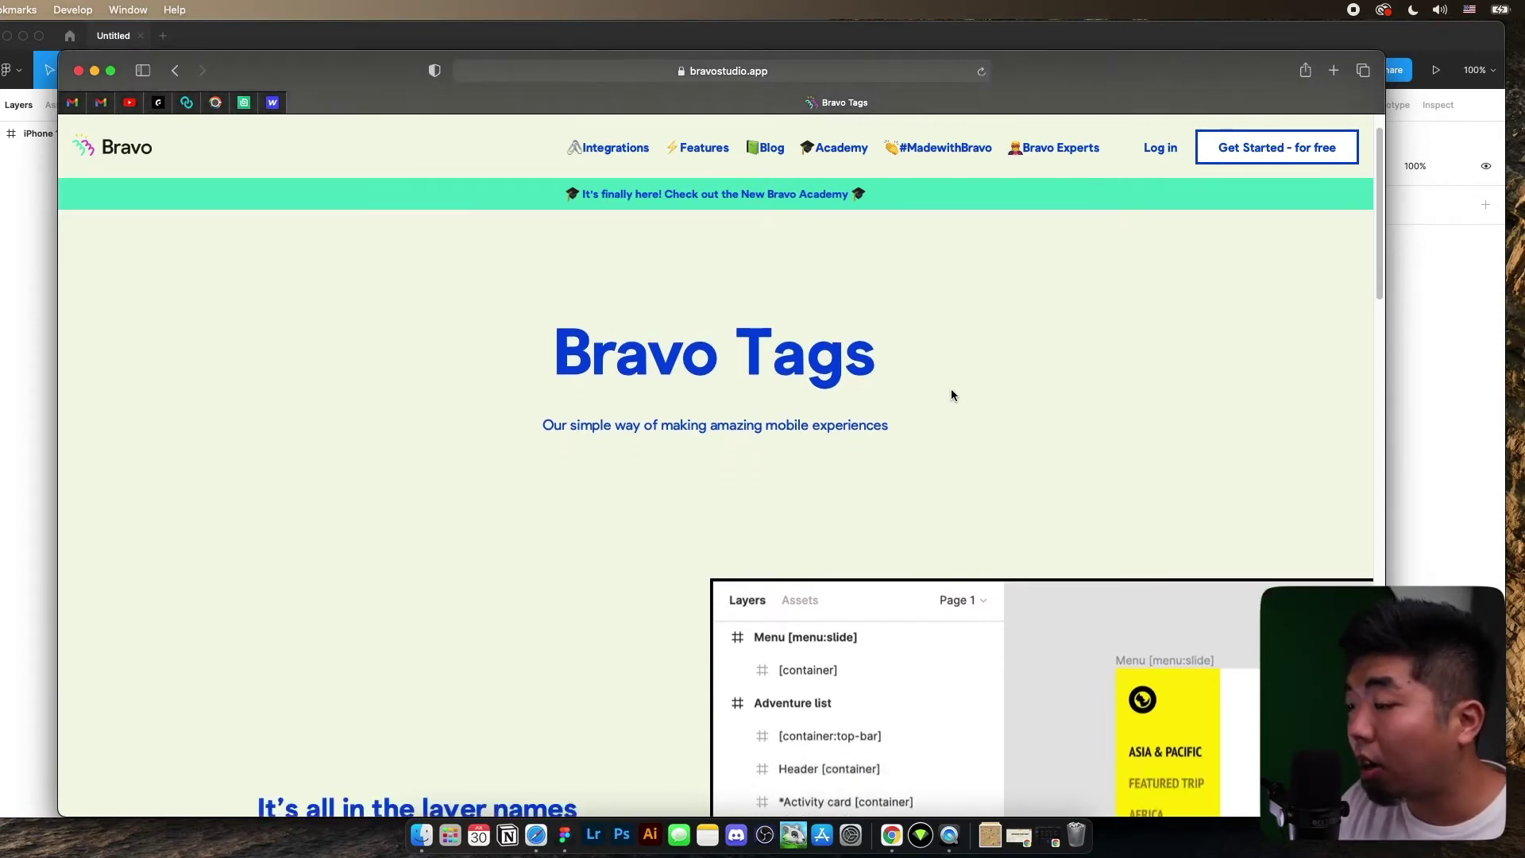
scroll(951, 395, down, 5)
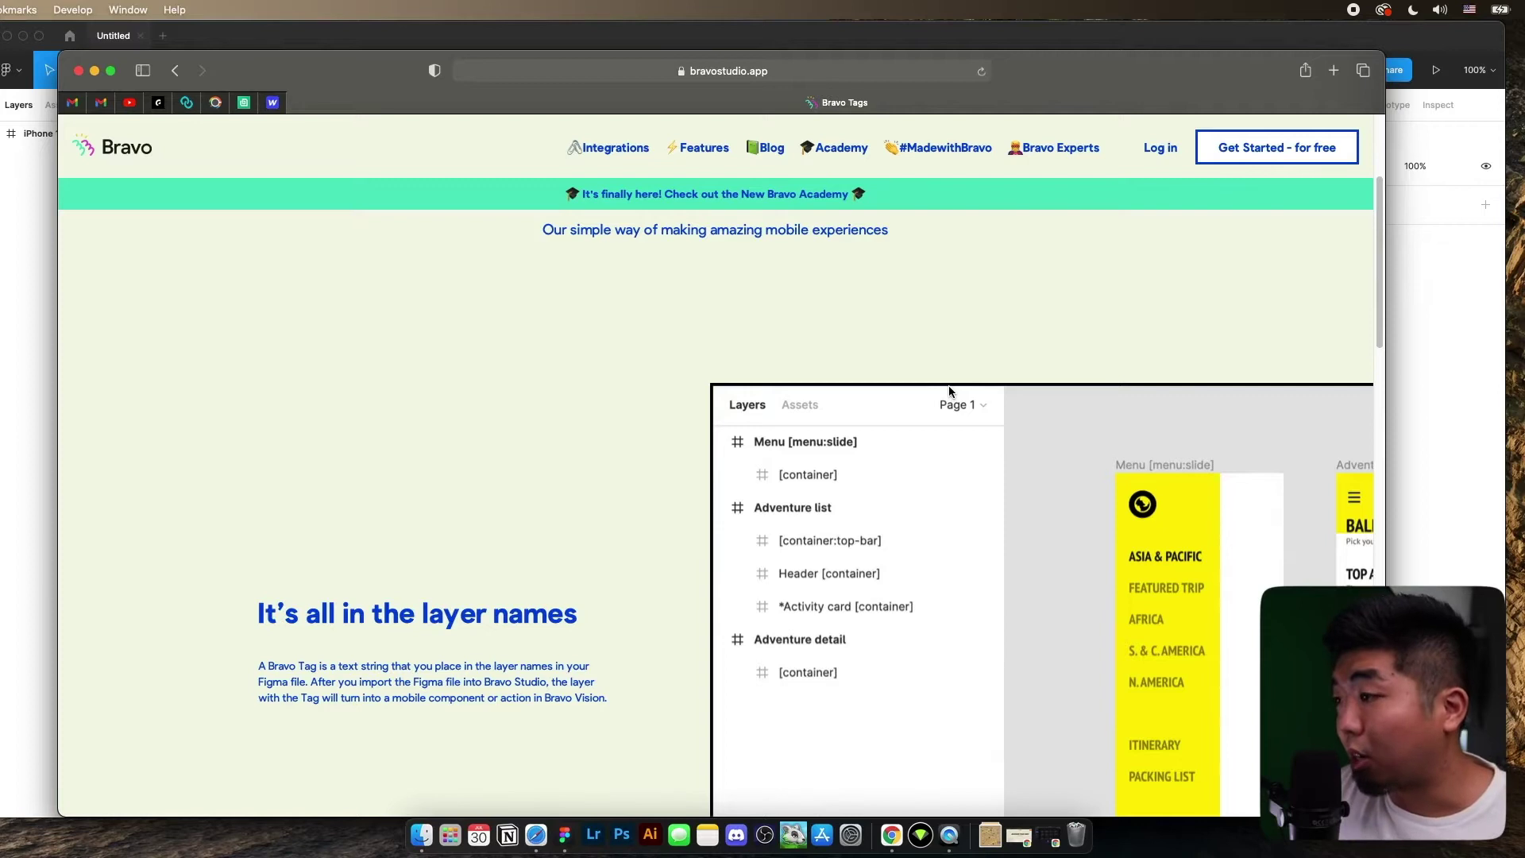
scroll(950, 390, down, 2)
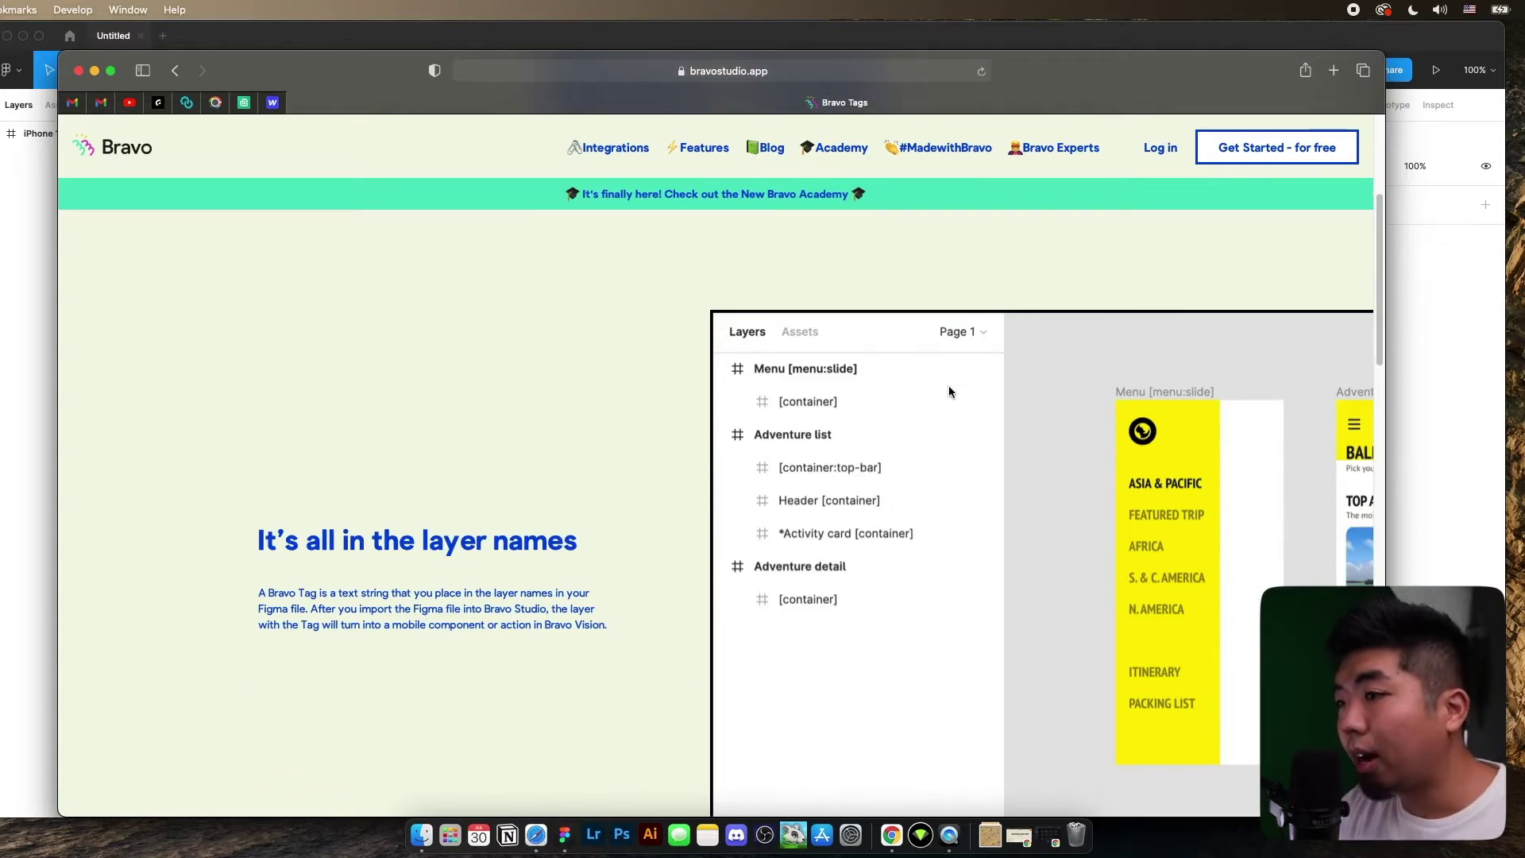
scroll(950, 384, down, 1)
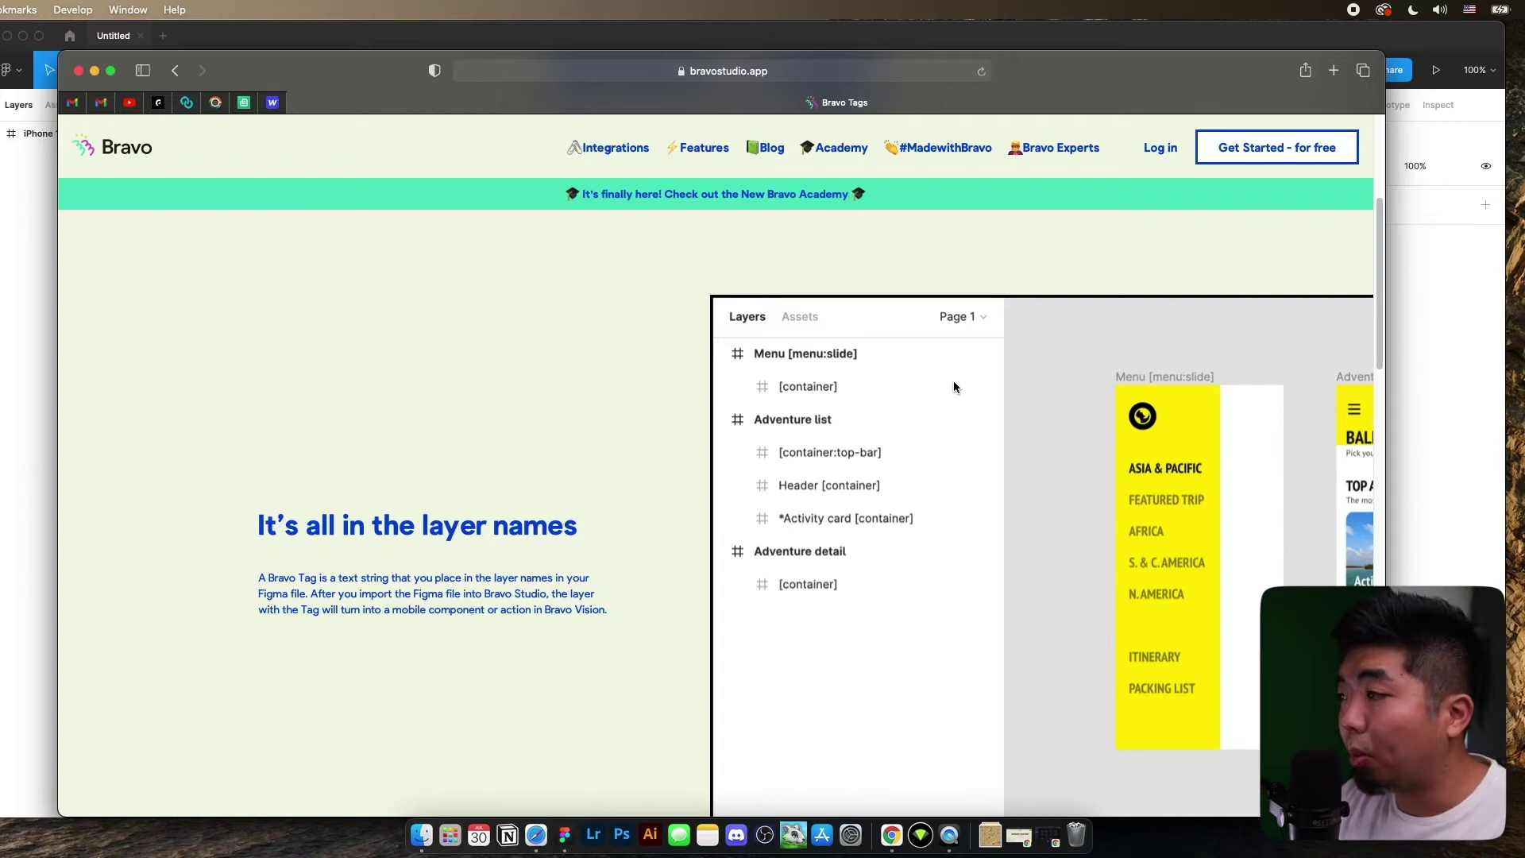
scroll(855, 437, down, 10)
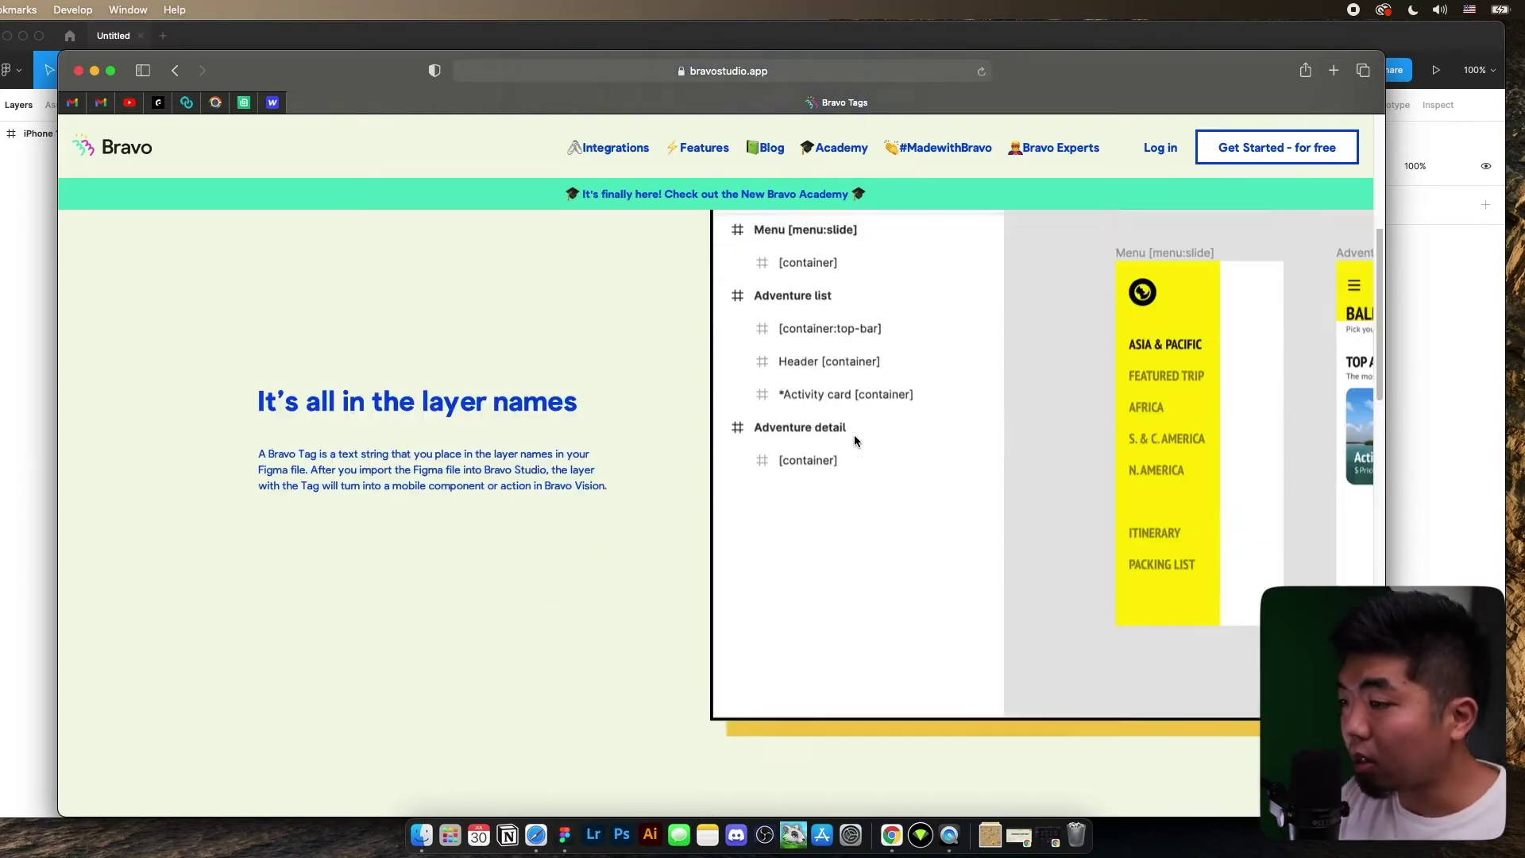
scroll(855, 440, down, 5)
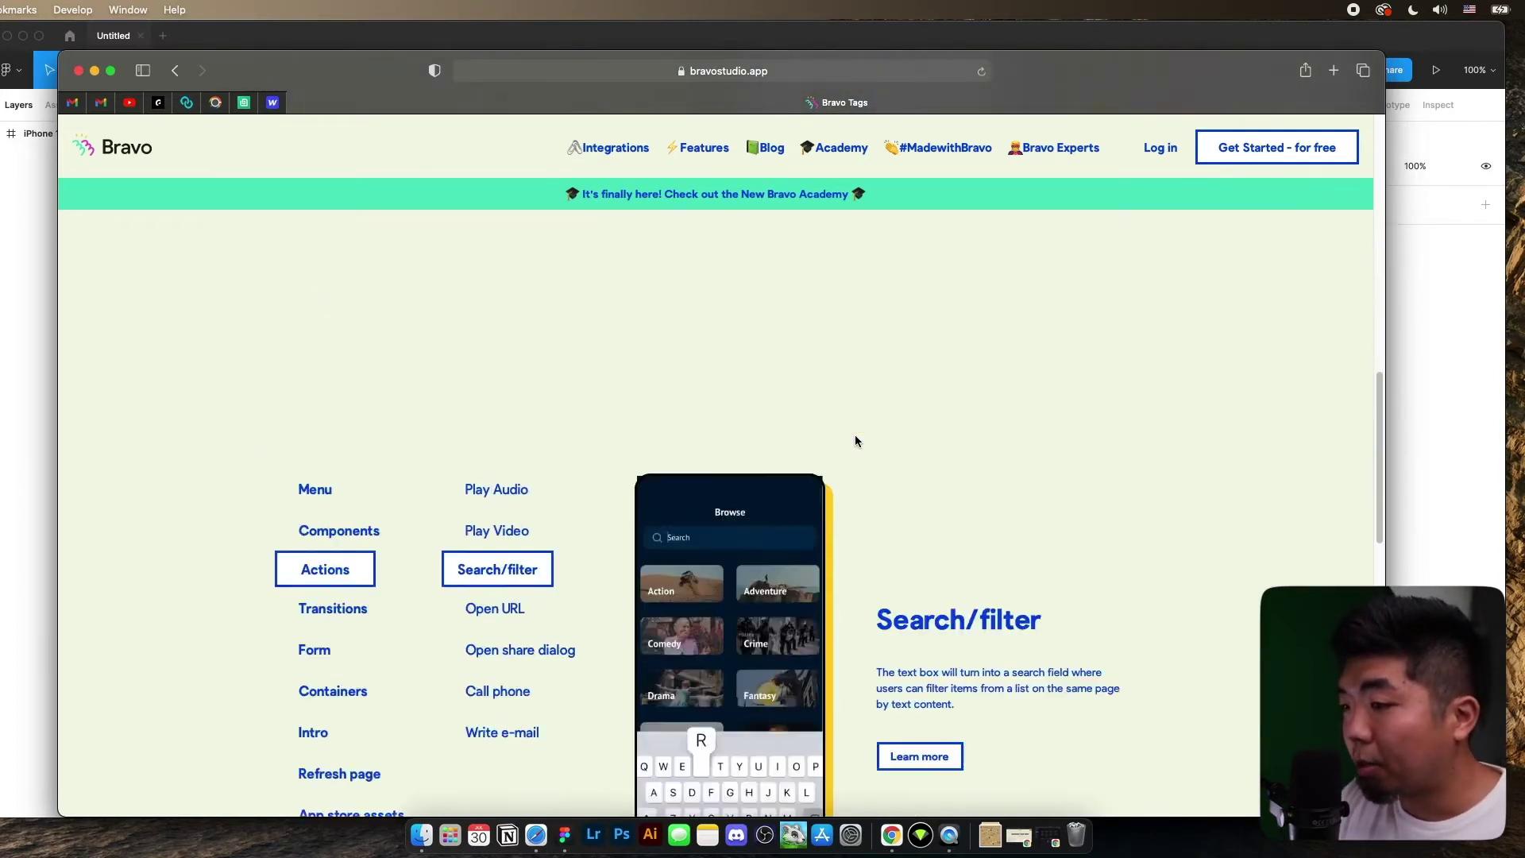
scroll(855, 439, down, 2)
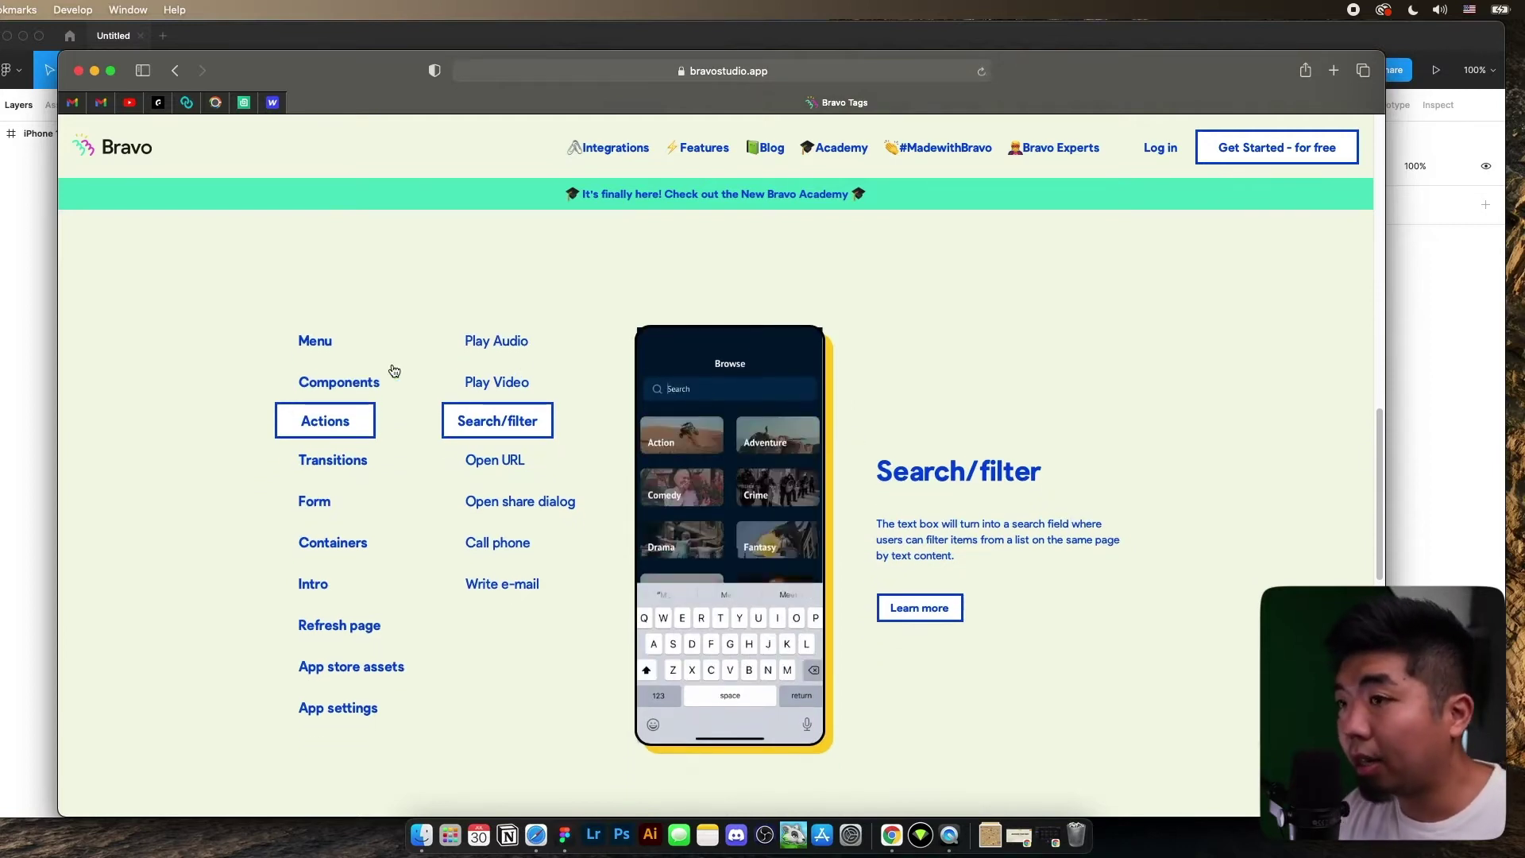
Step: Preview the Menu tag examples, including the slide menu and the tabs menu
click(315, 339)
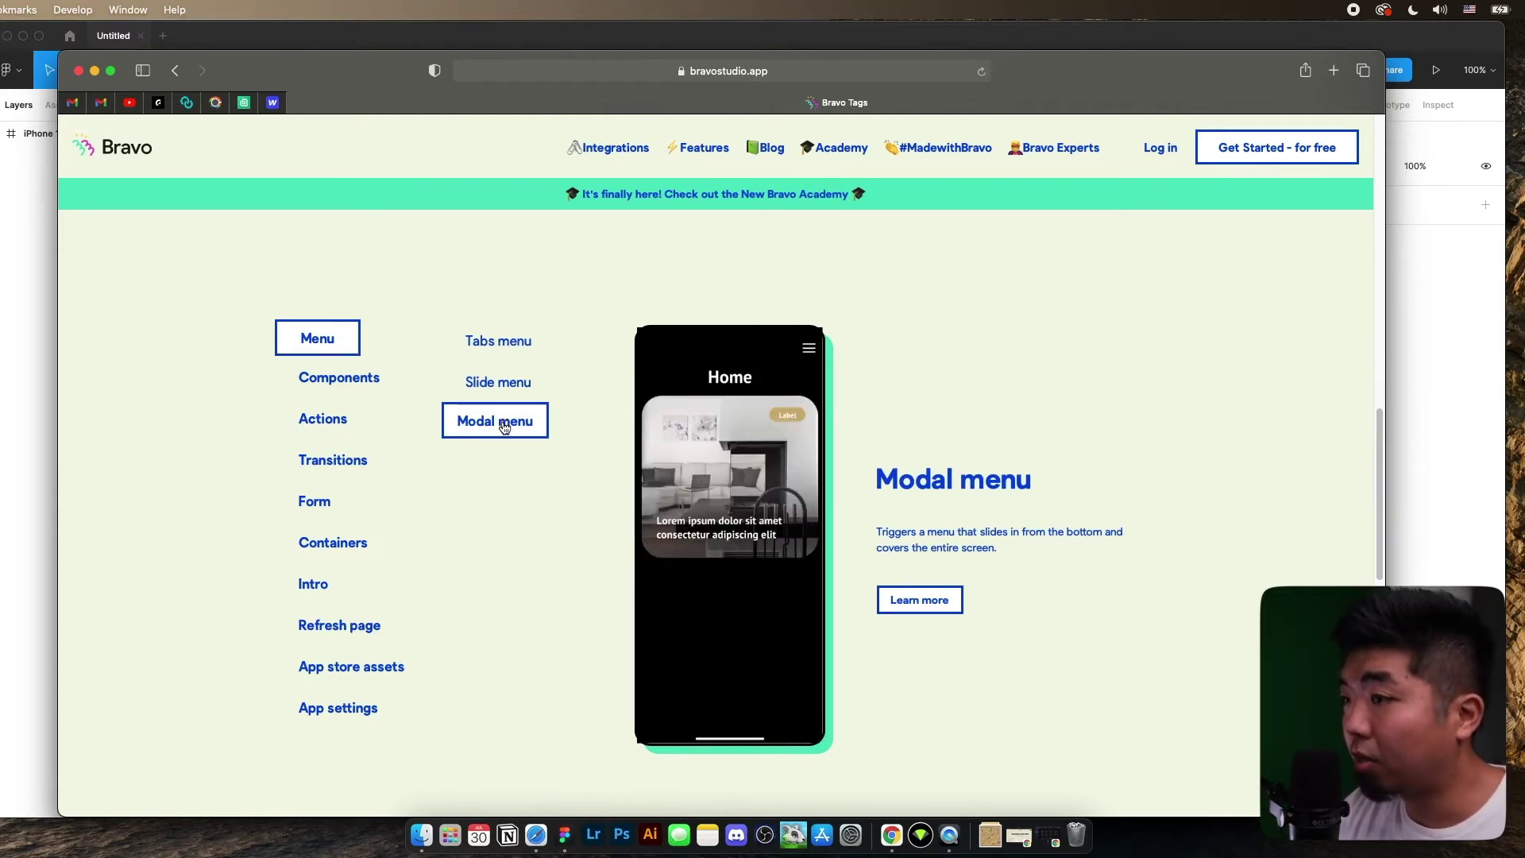
click(504, 382)
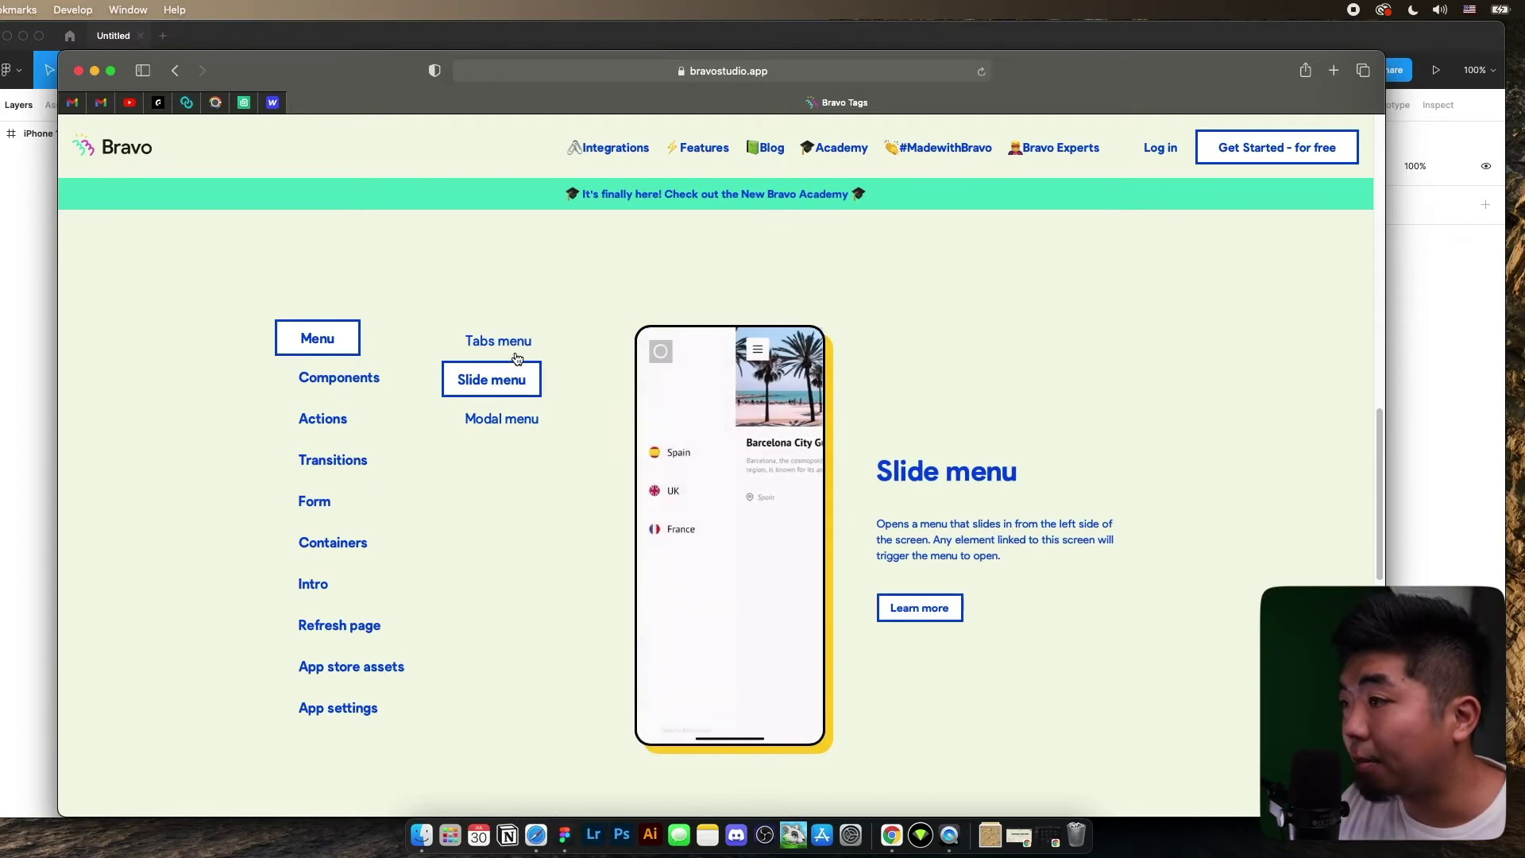
click(518, 348)
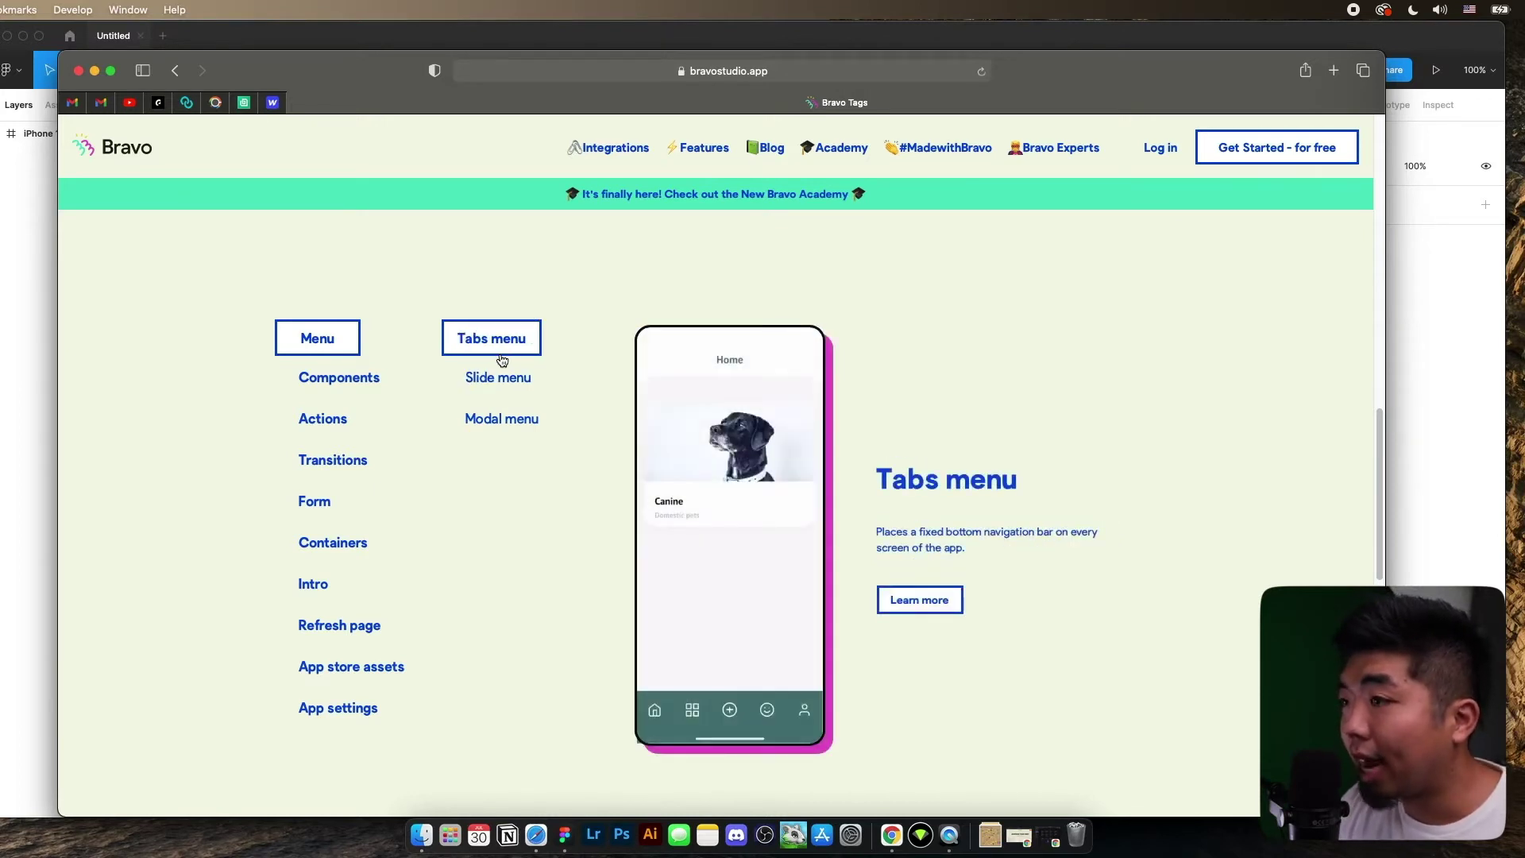
Step: Preview the Components tags including Lottie, as well as the Actions and Form tag examples
click(374, 386)
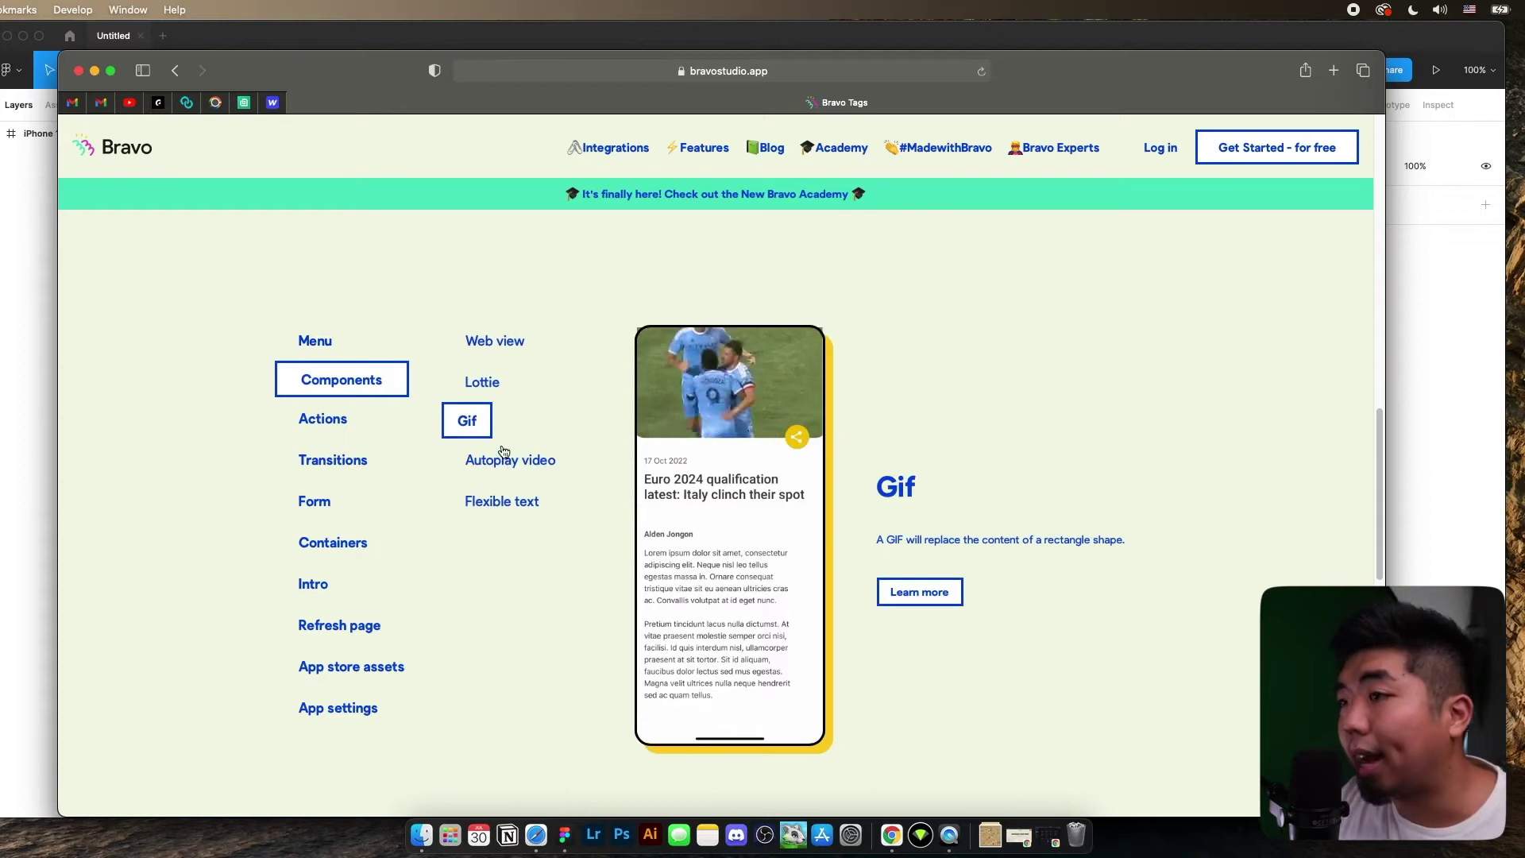
click(489, 388)
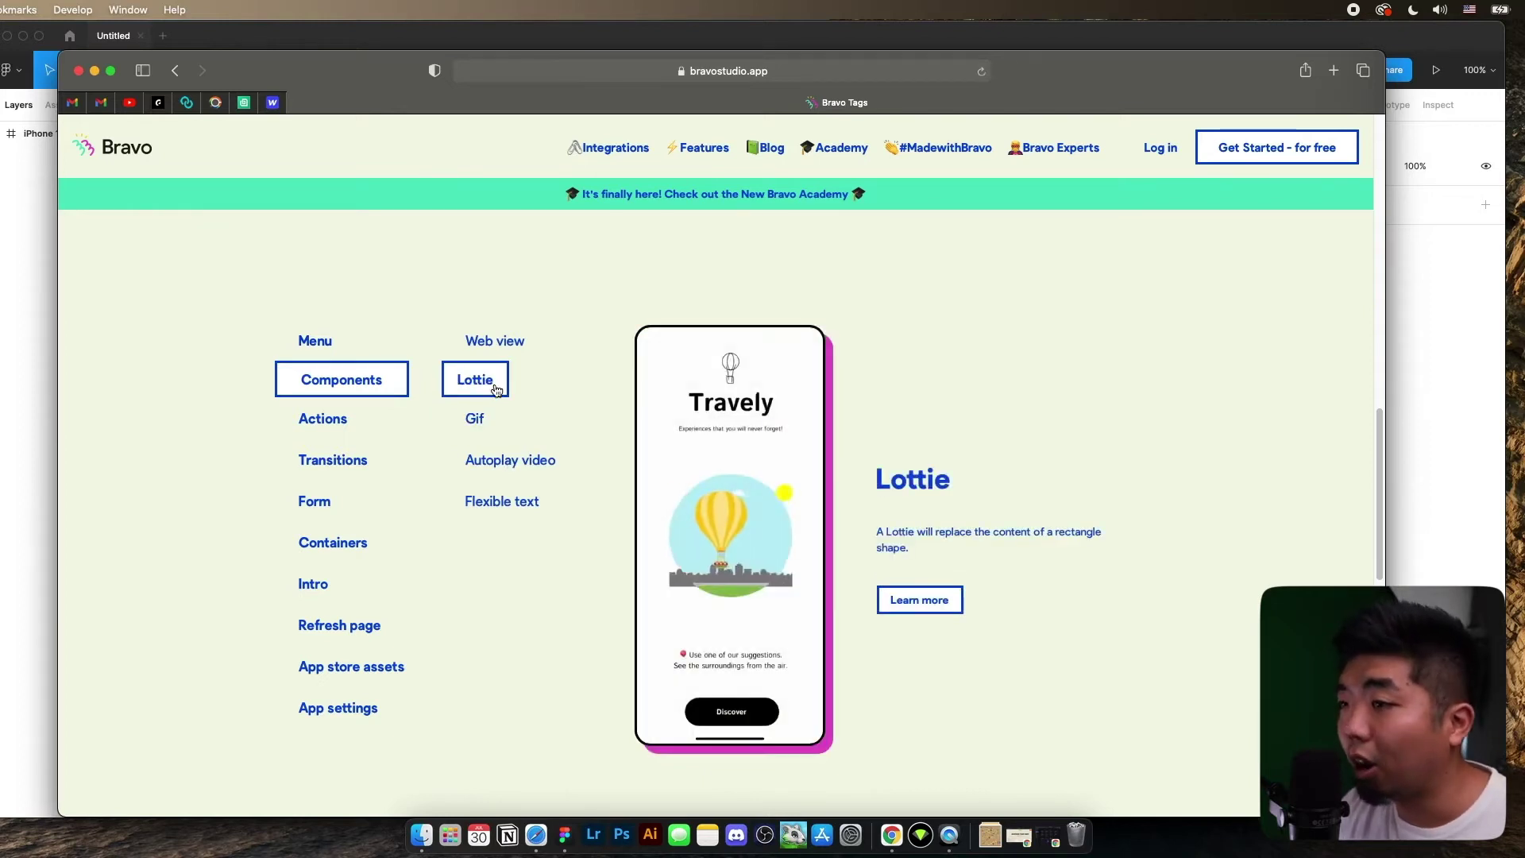
click(324, 419)
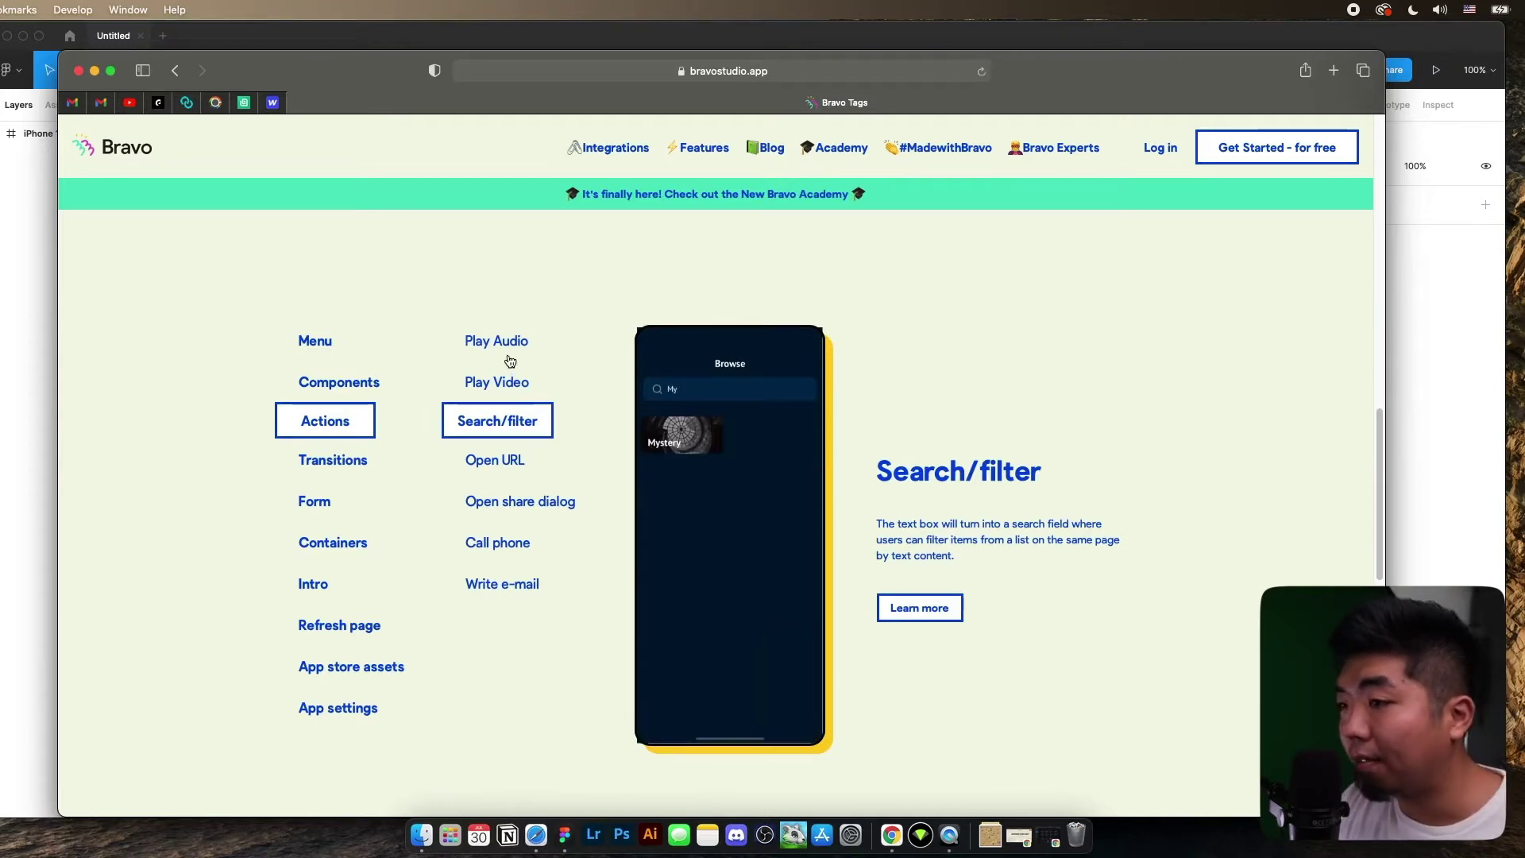
click(337, 508)
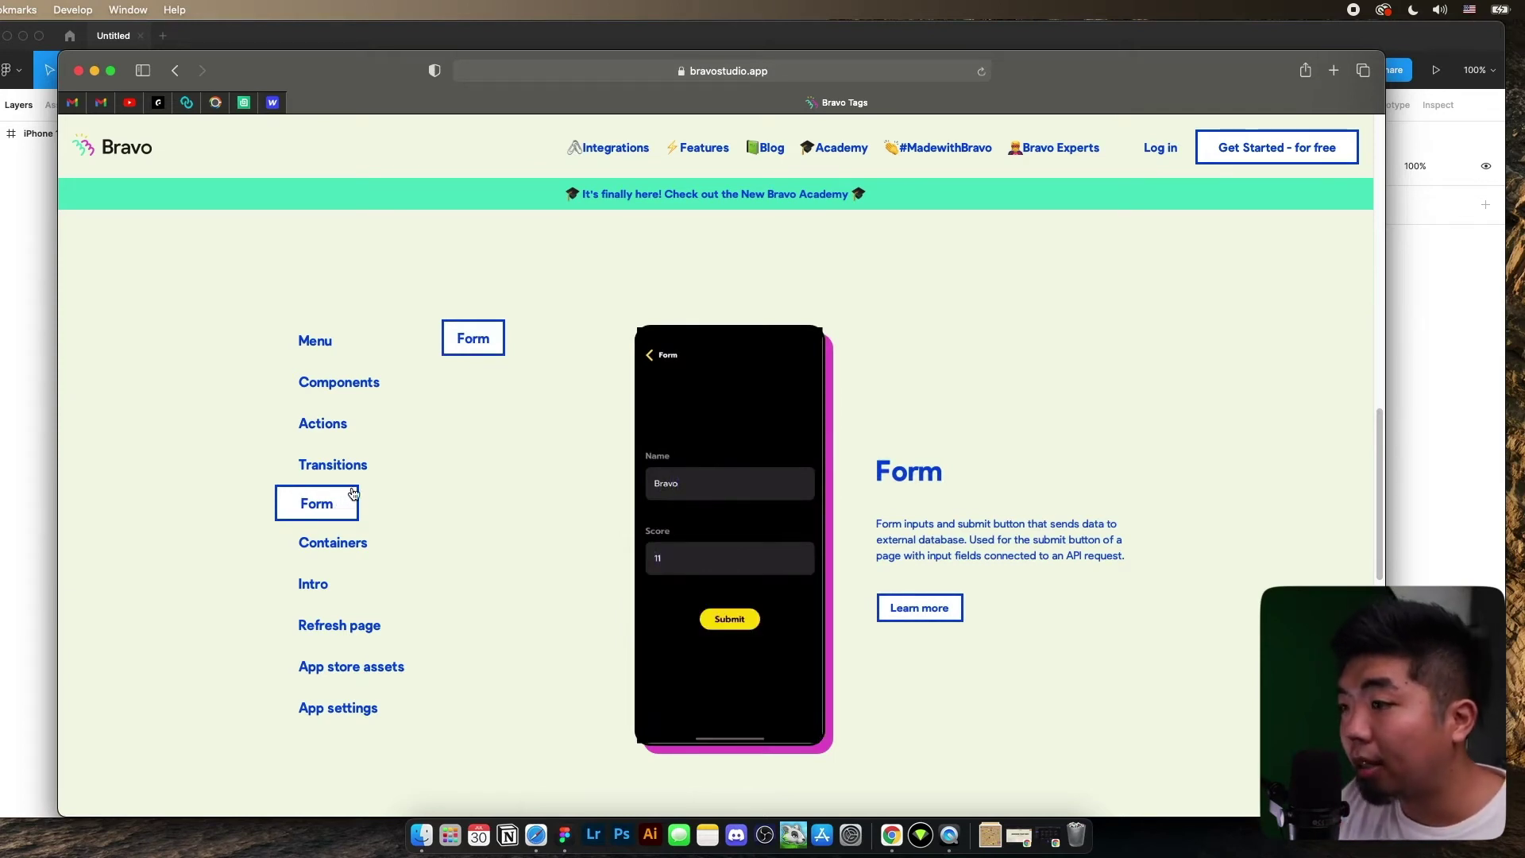
Step: Examine the Containers, Refresh page, App store assets and App settings tag examples
click(349, 539)
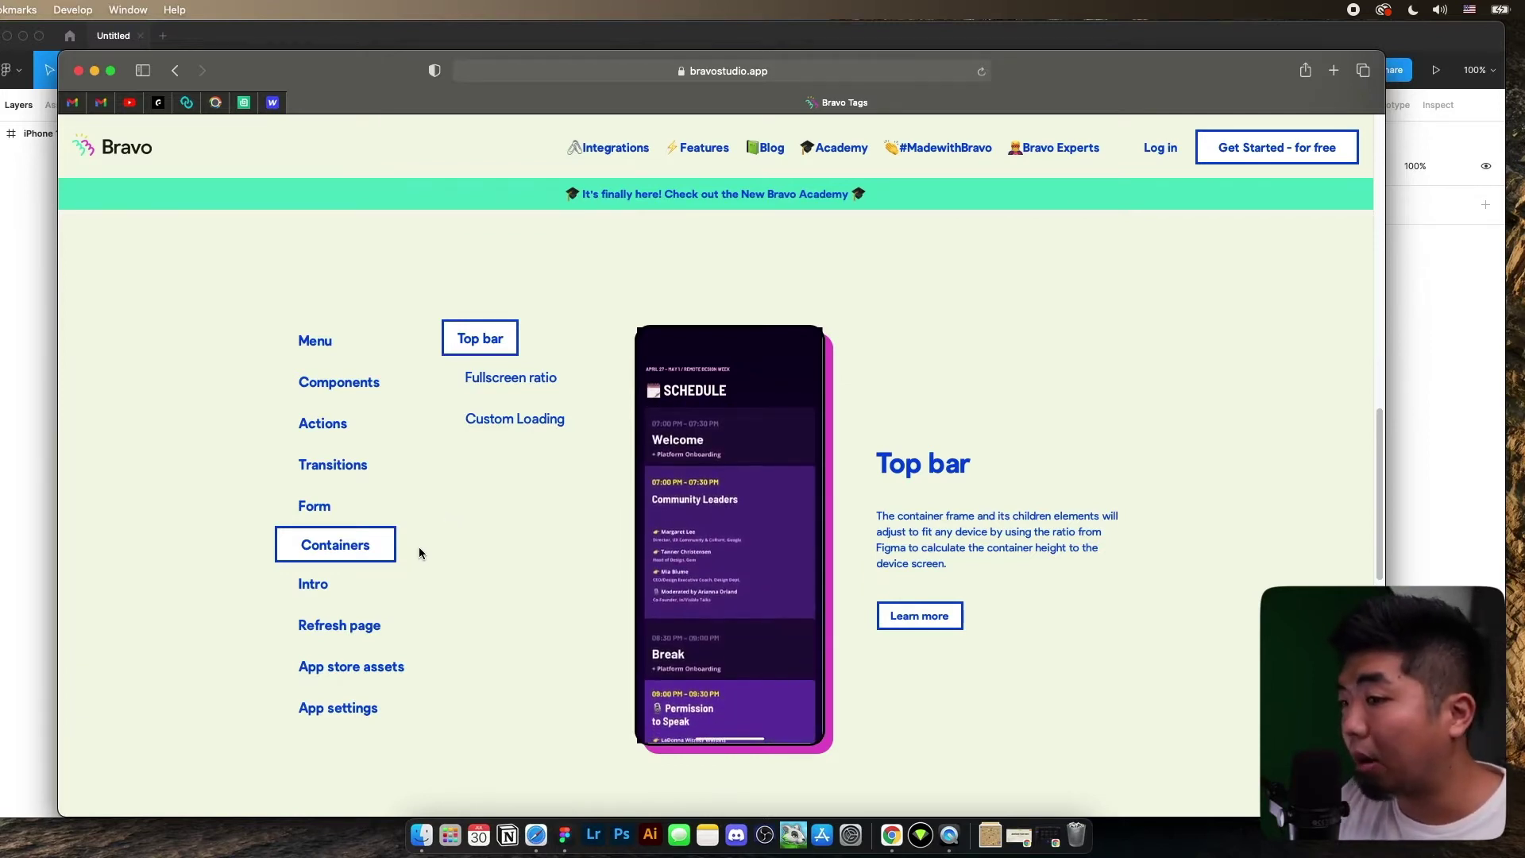
click(371, 630)
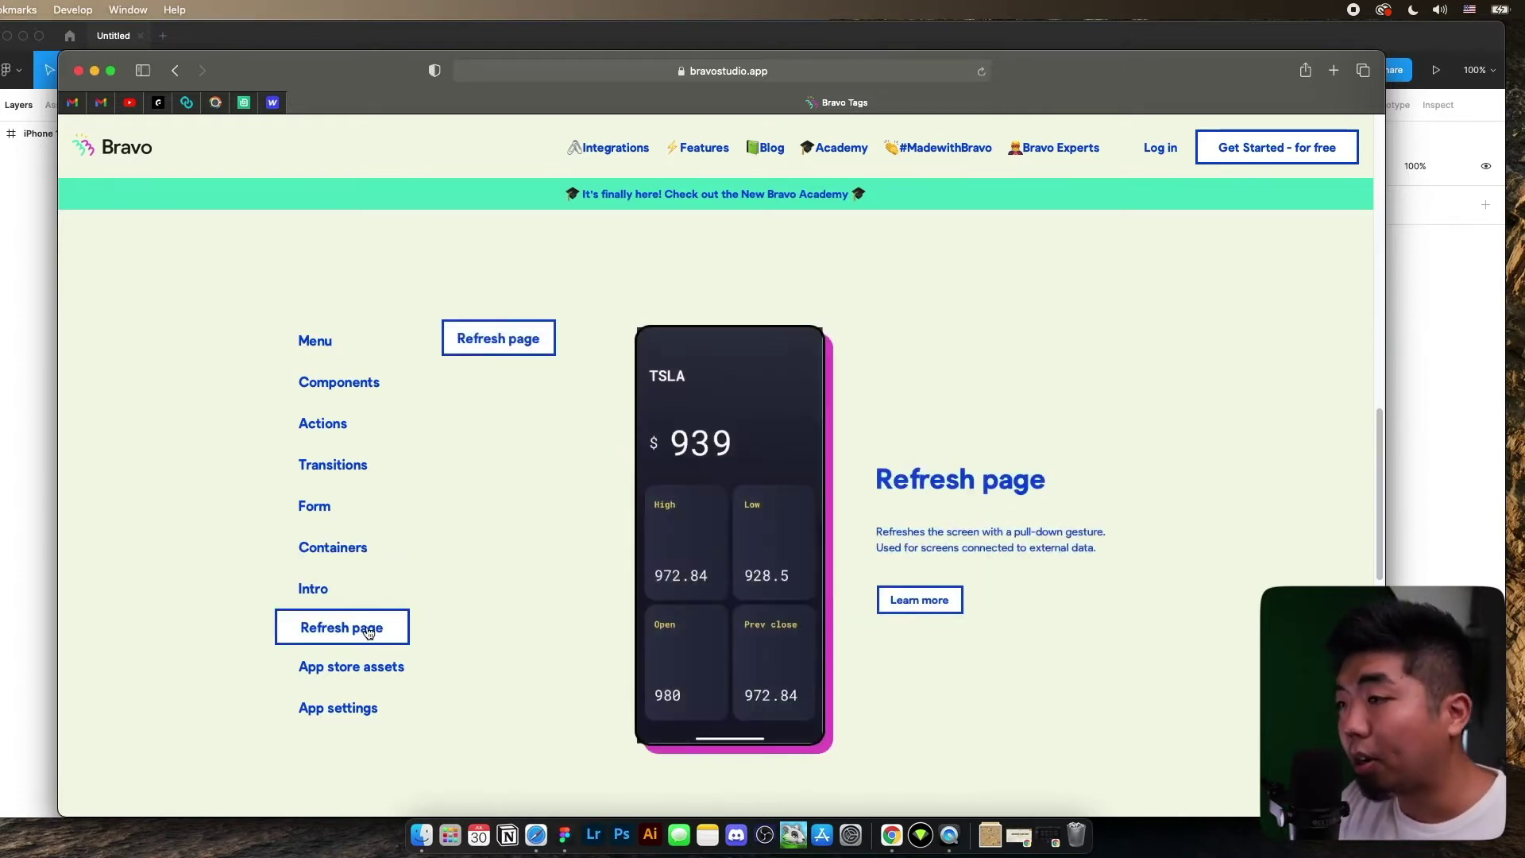
click(353, 672)
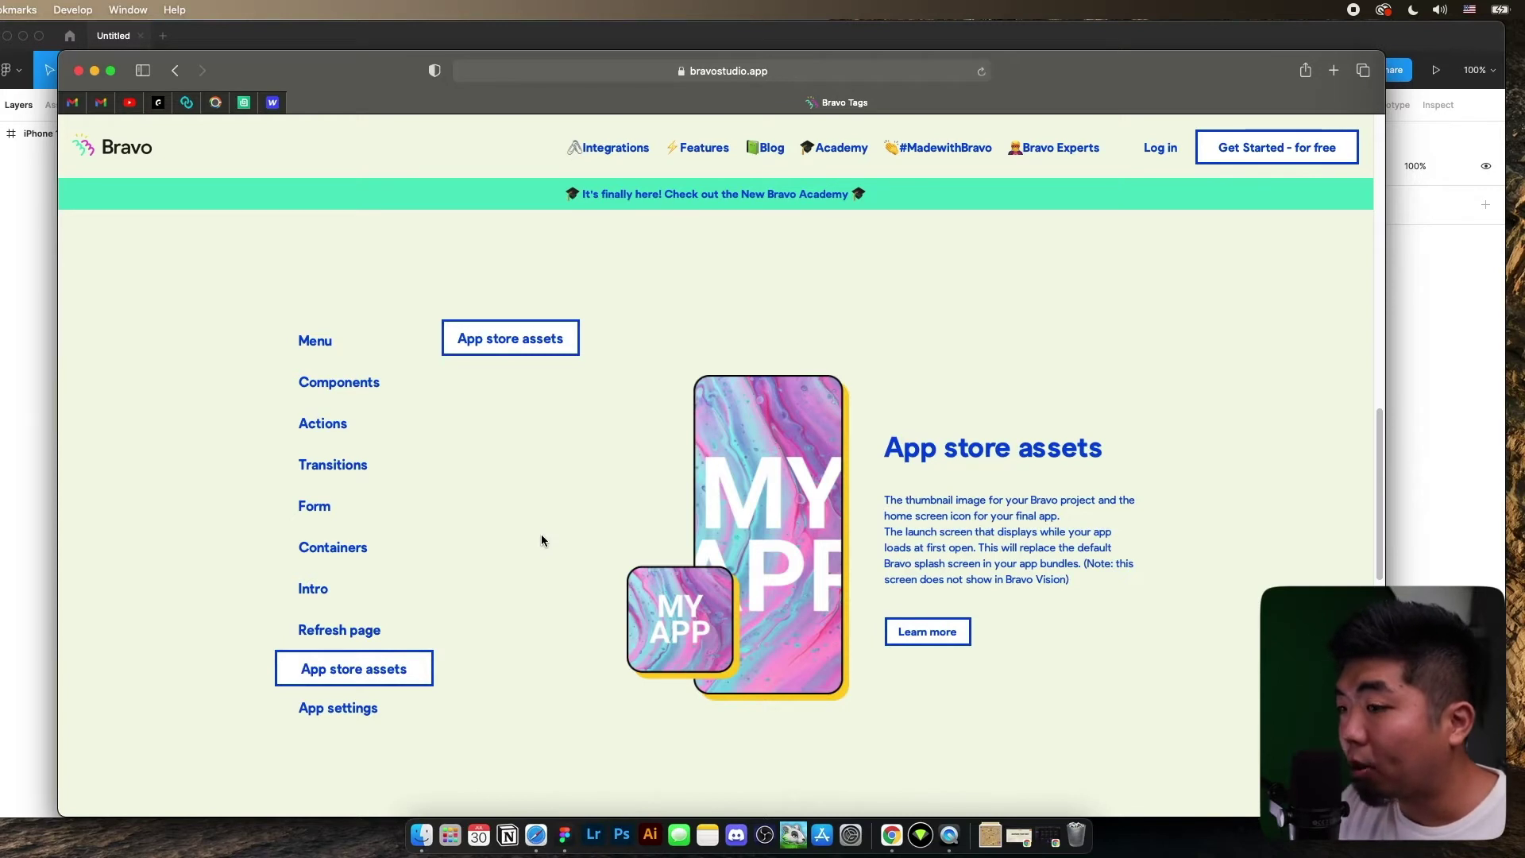
click(389, 700)
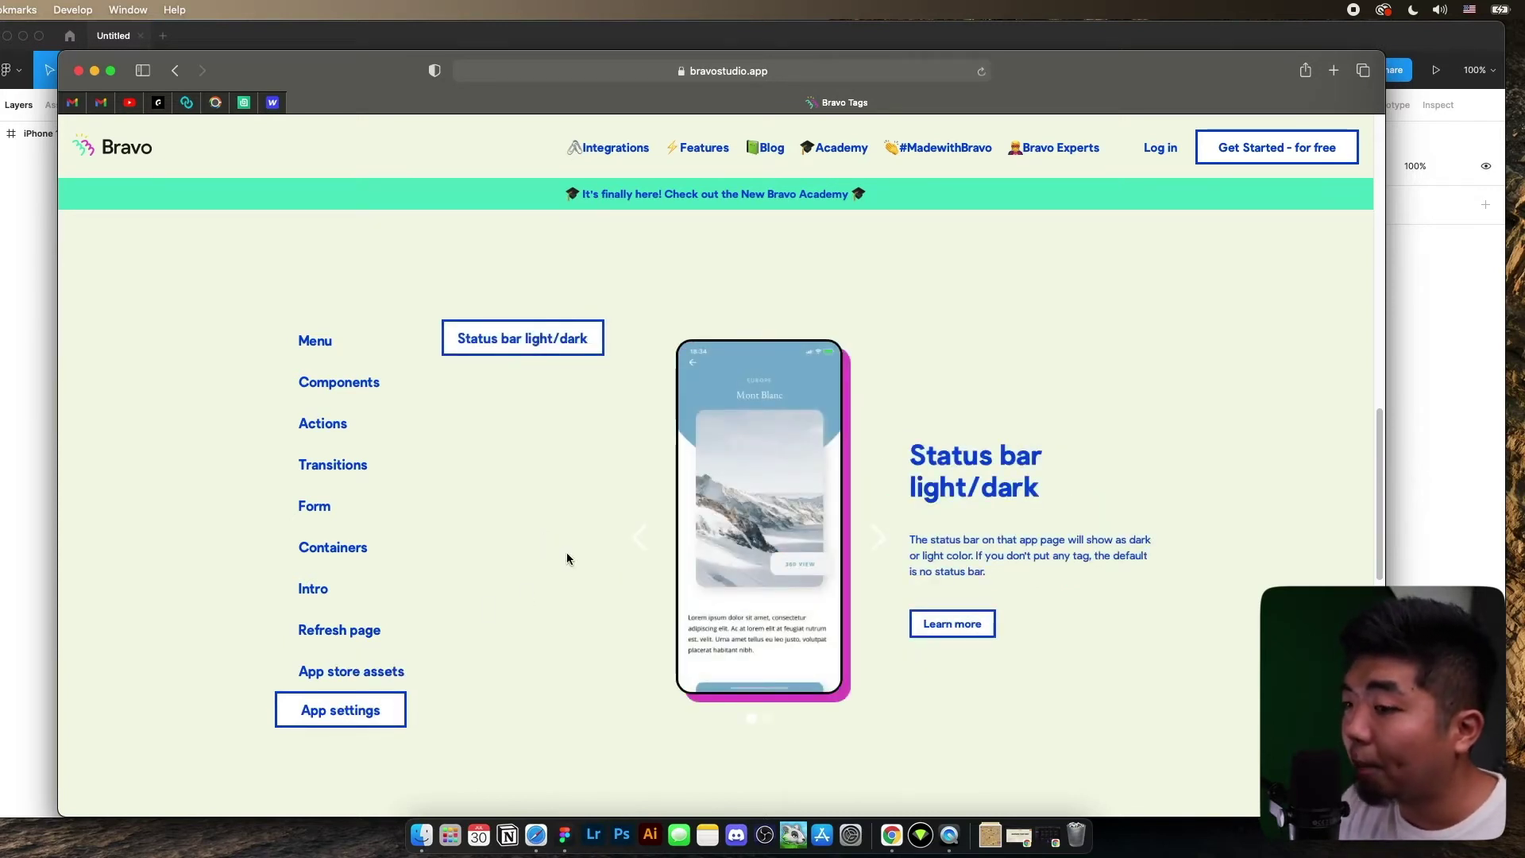
click(878, 538)
click(673, 540)
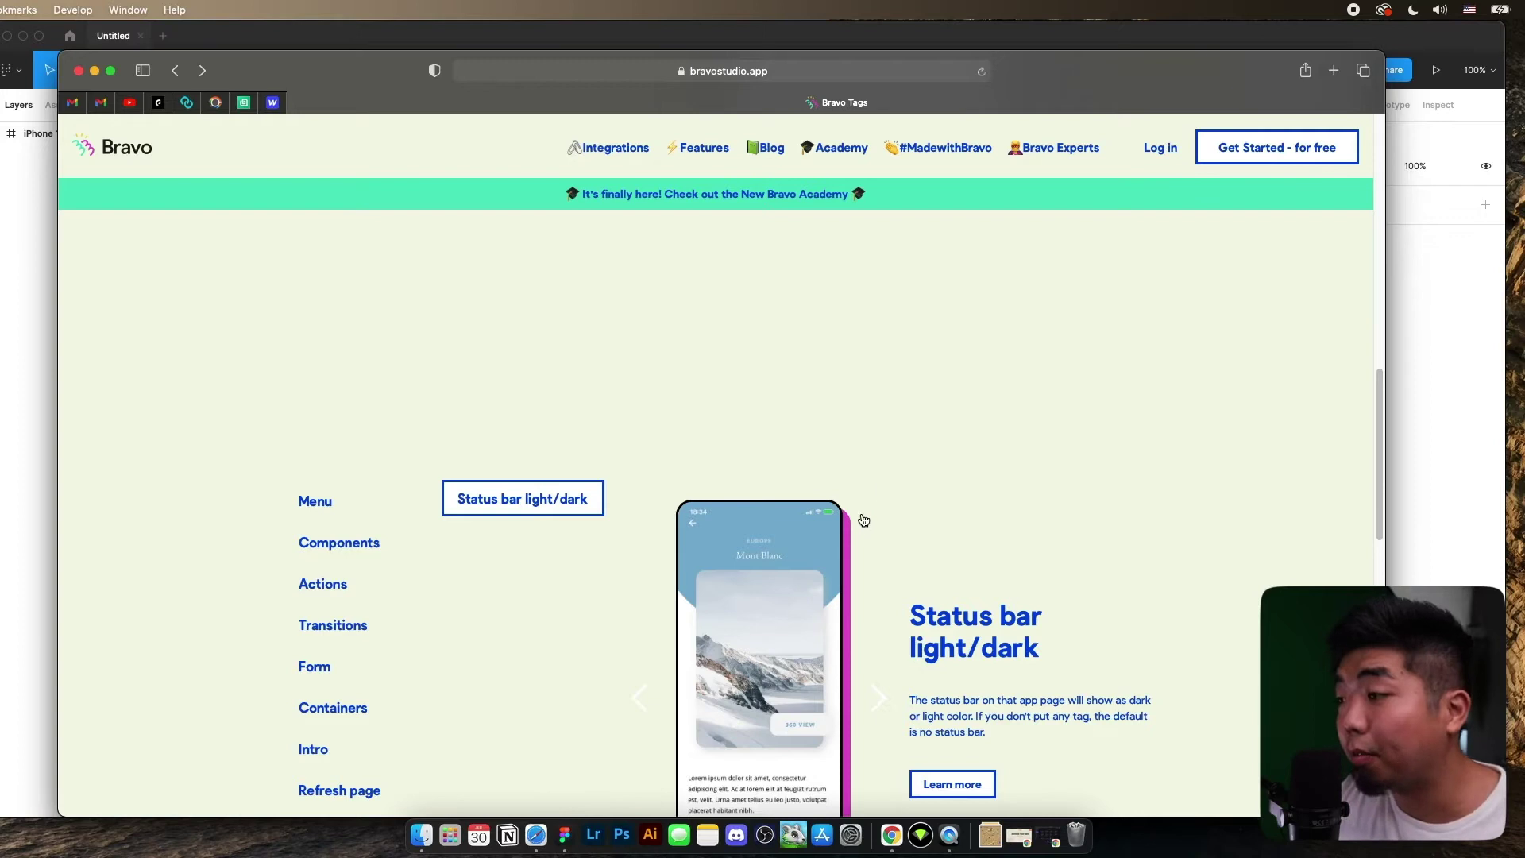
Step: Open the Bravo Studio Help Center from the site footer and go to its Bravo Tags Master List
scroll(895, 502, down, 15)
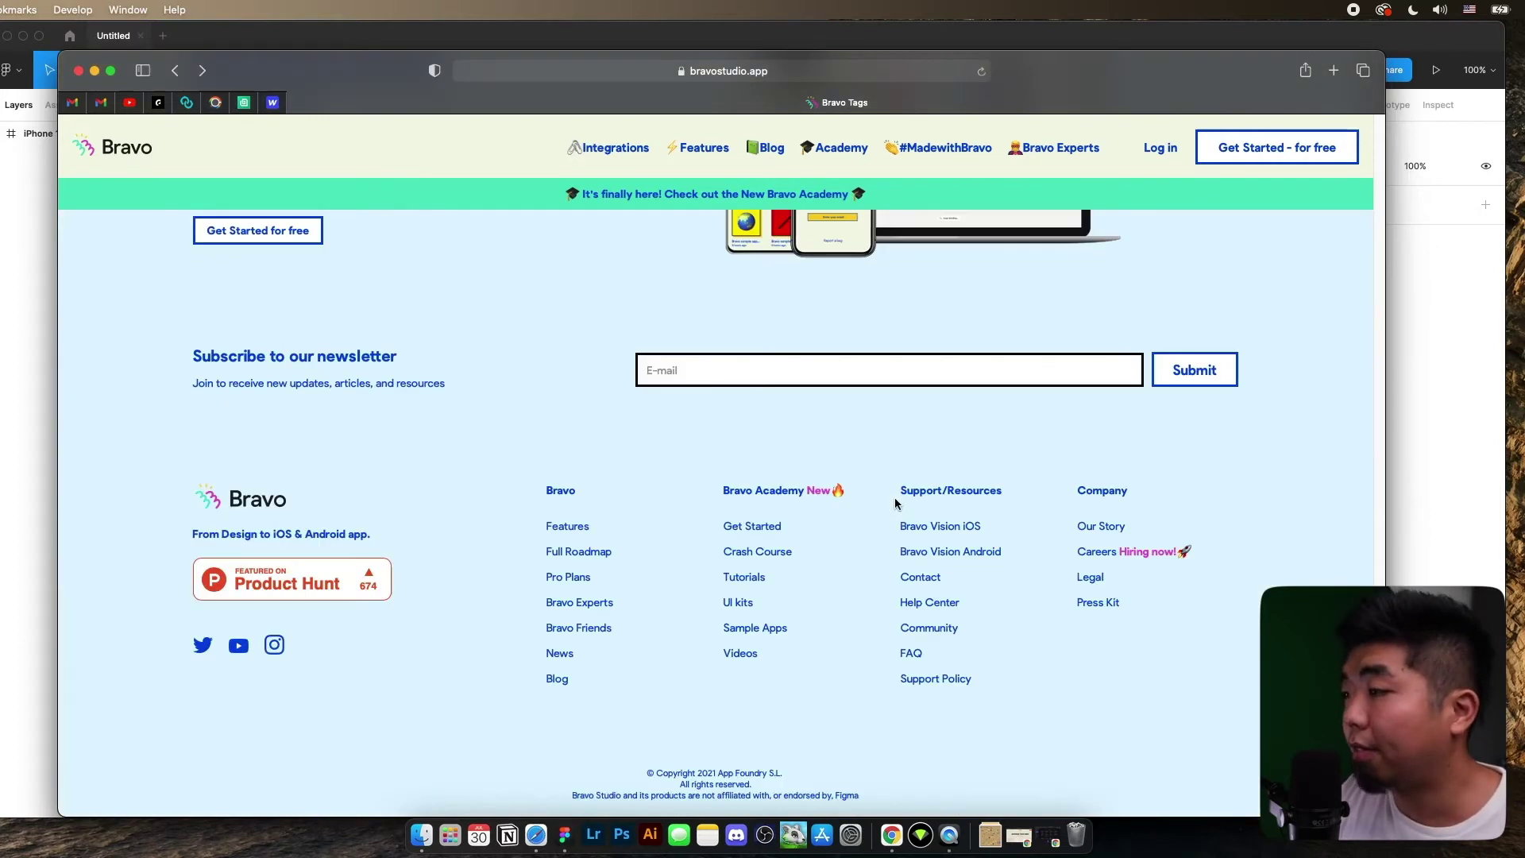
click(939, 603)
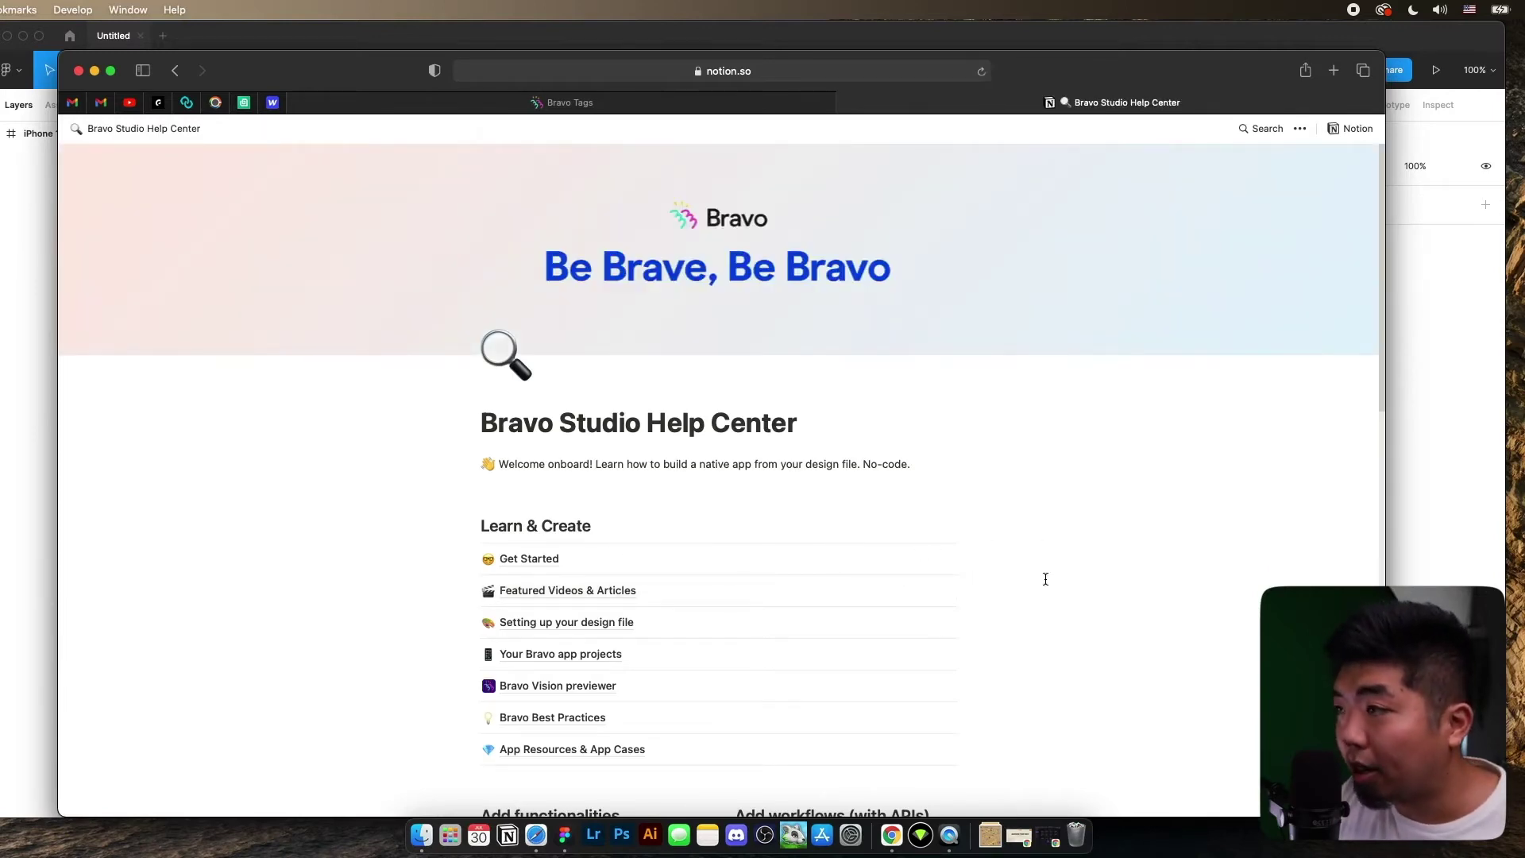
scroll(979, 553, down, 5)
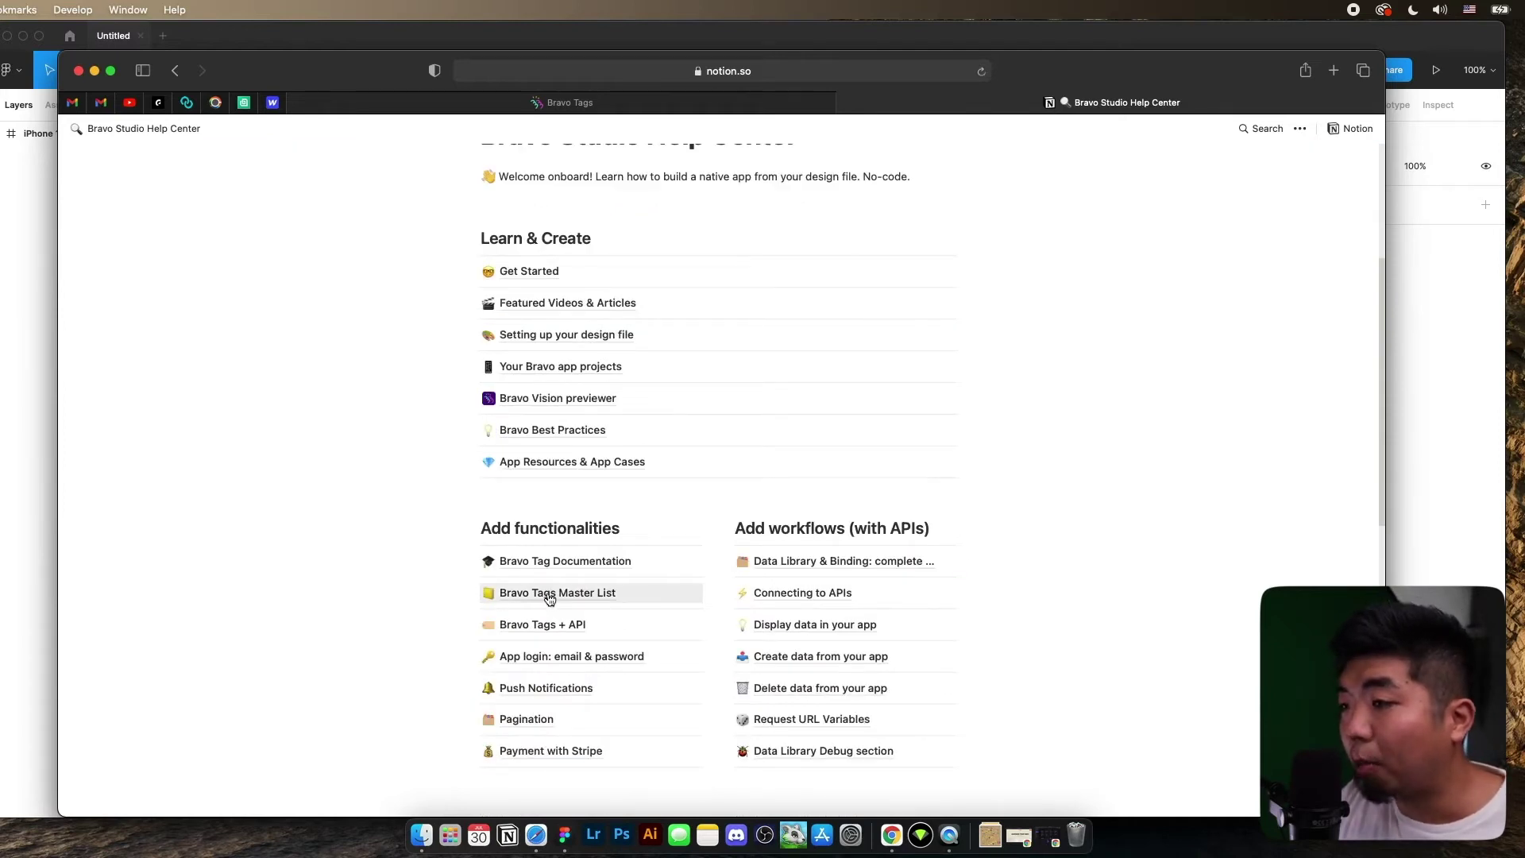
click(580, 596)
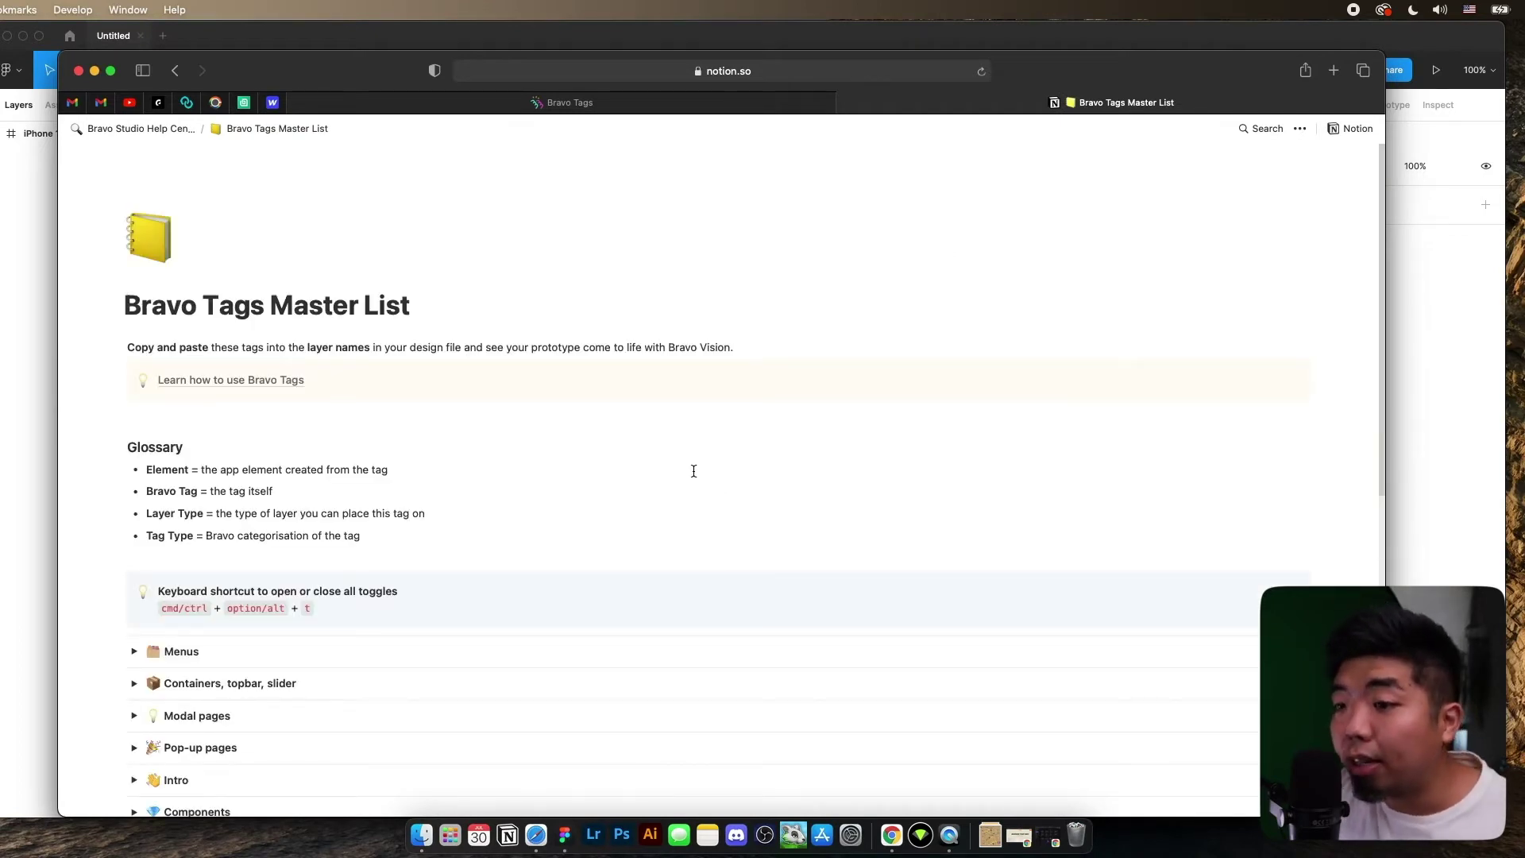
Step: Expand the Menus section of the master list, examine its tag table, and collapse the section again
scroll(695, 472, down, 2)
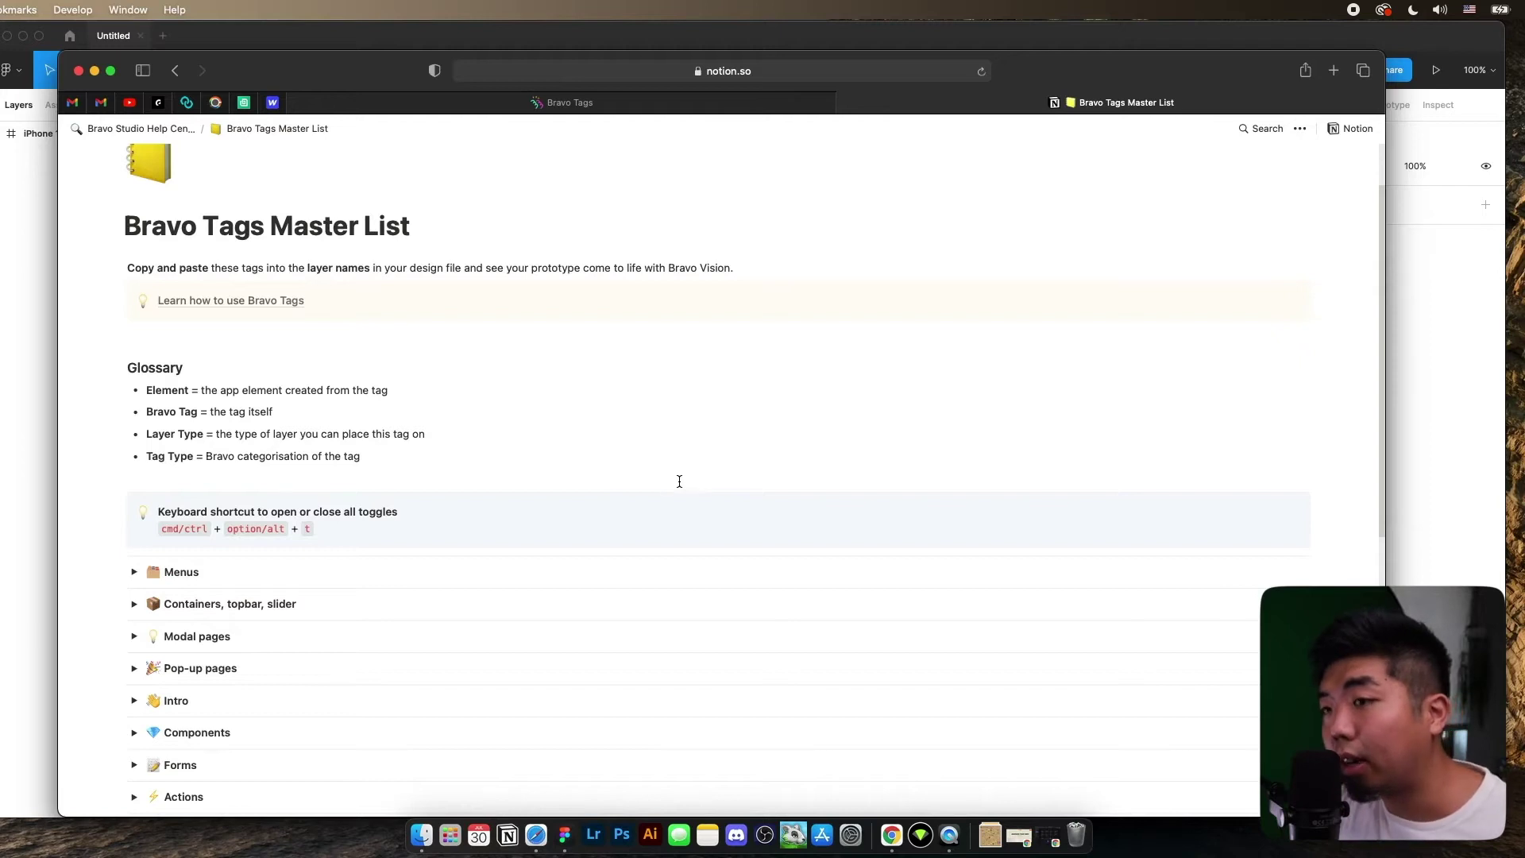
scroll(669, 483, down, 1)
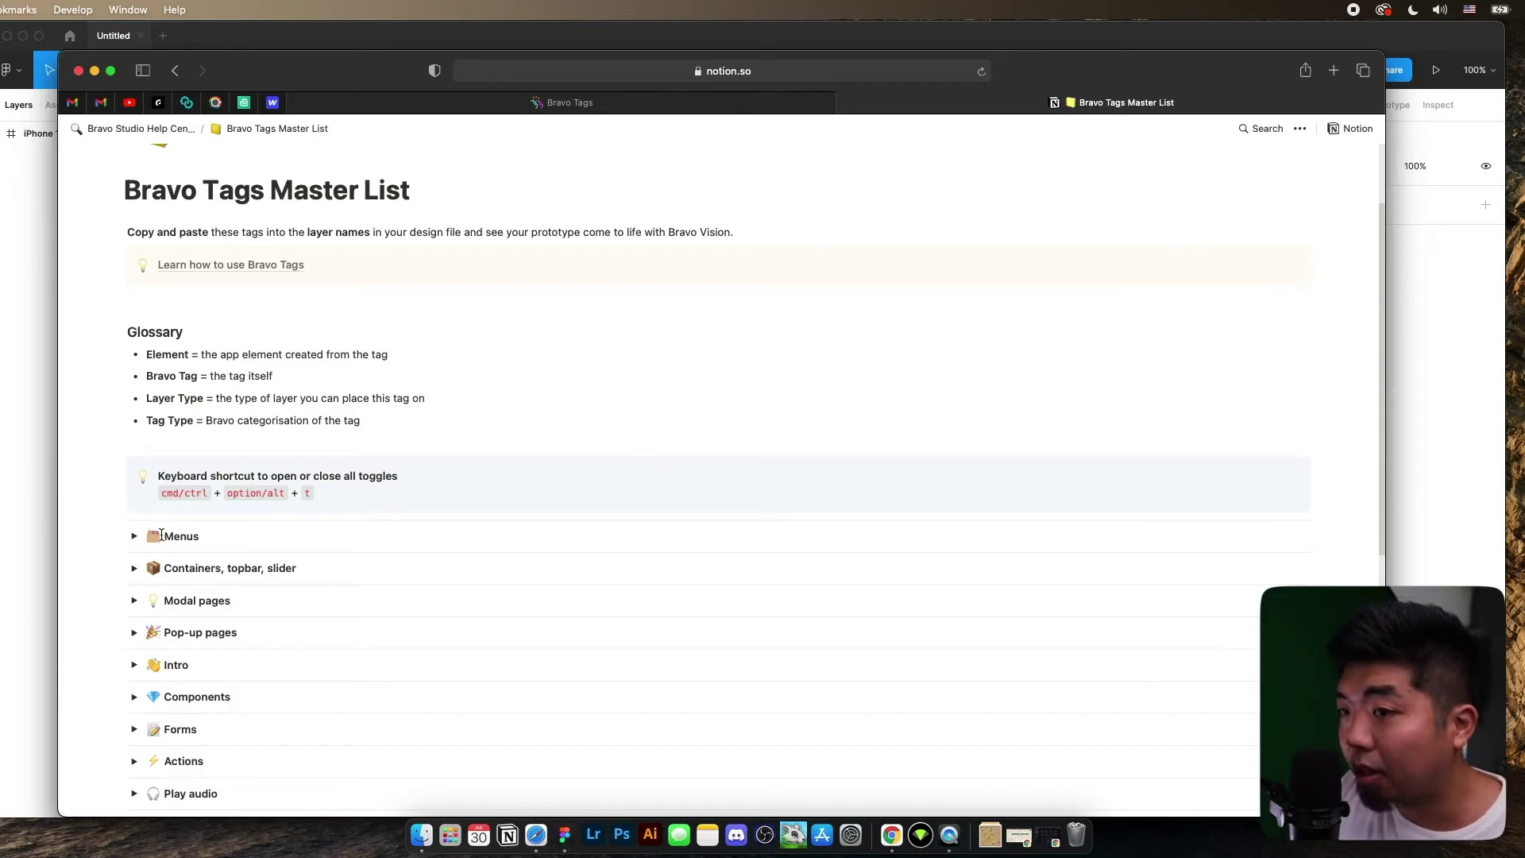
scroll(161, 535, down, 1)
click(135, 519)
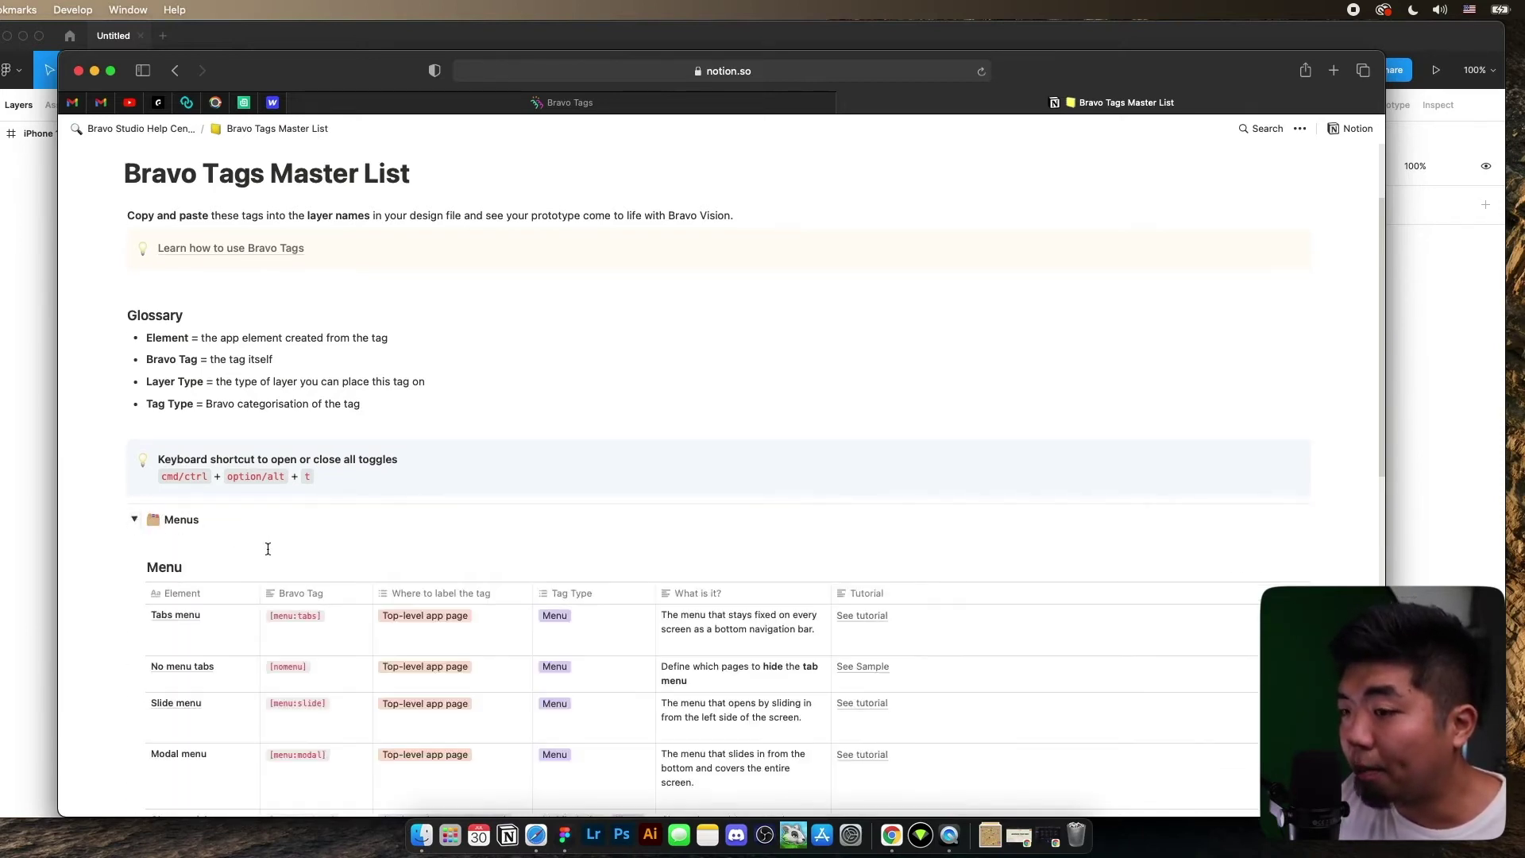
scroll(267, 548, down, 5)
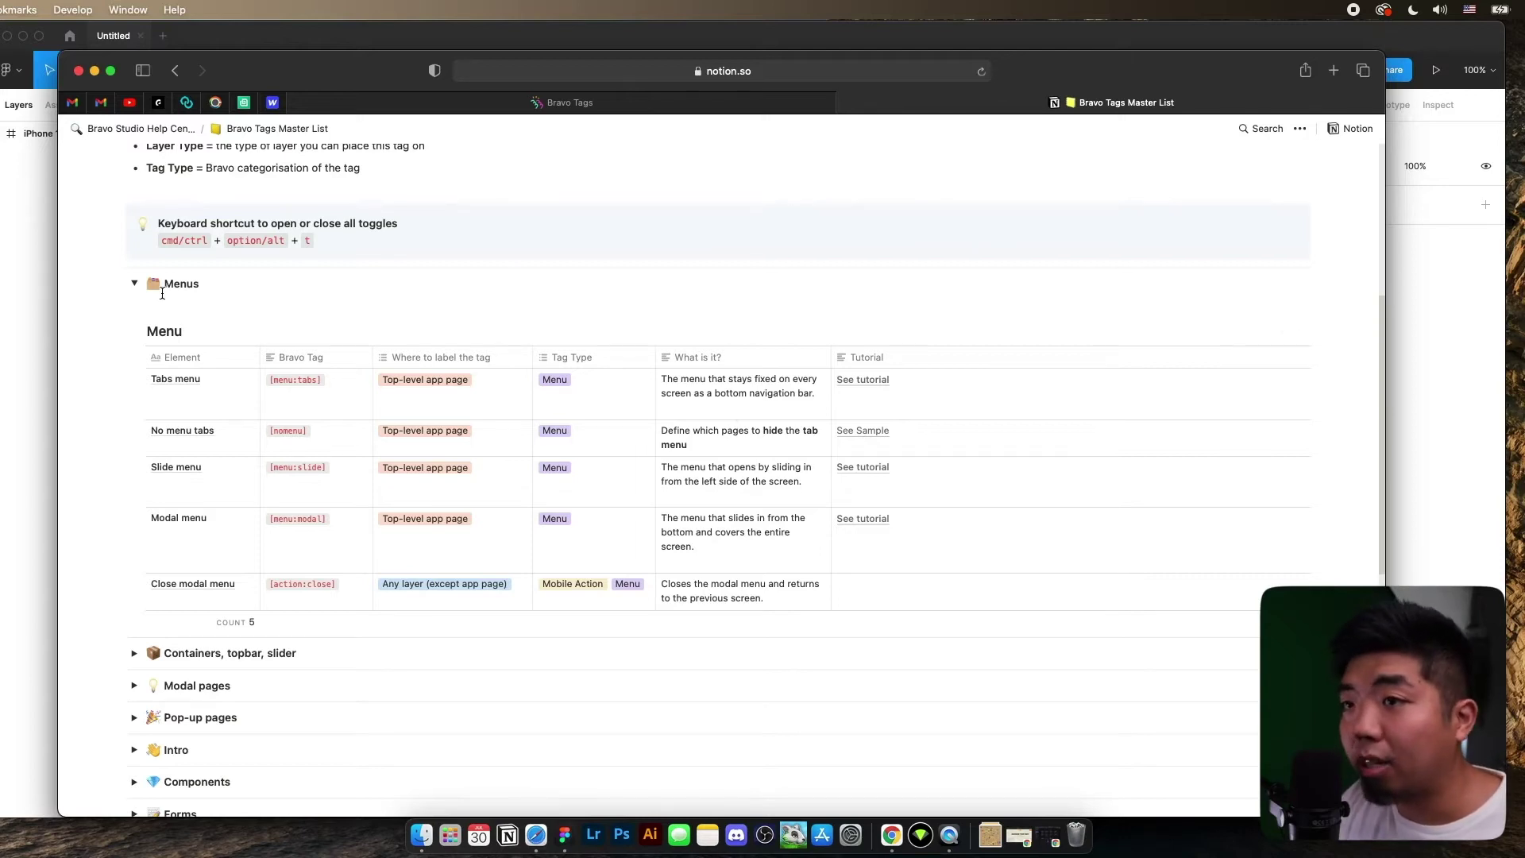
click(134, 284)
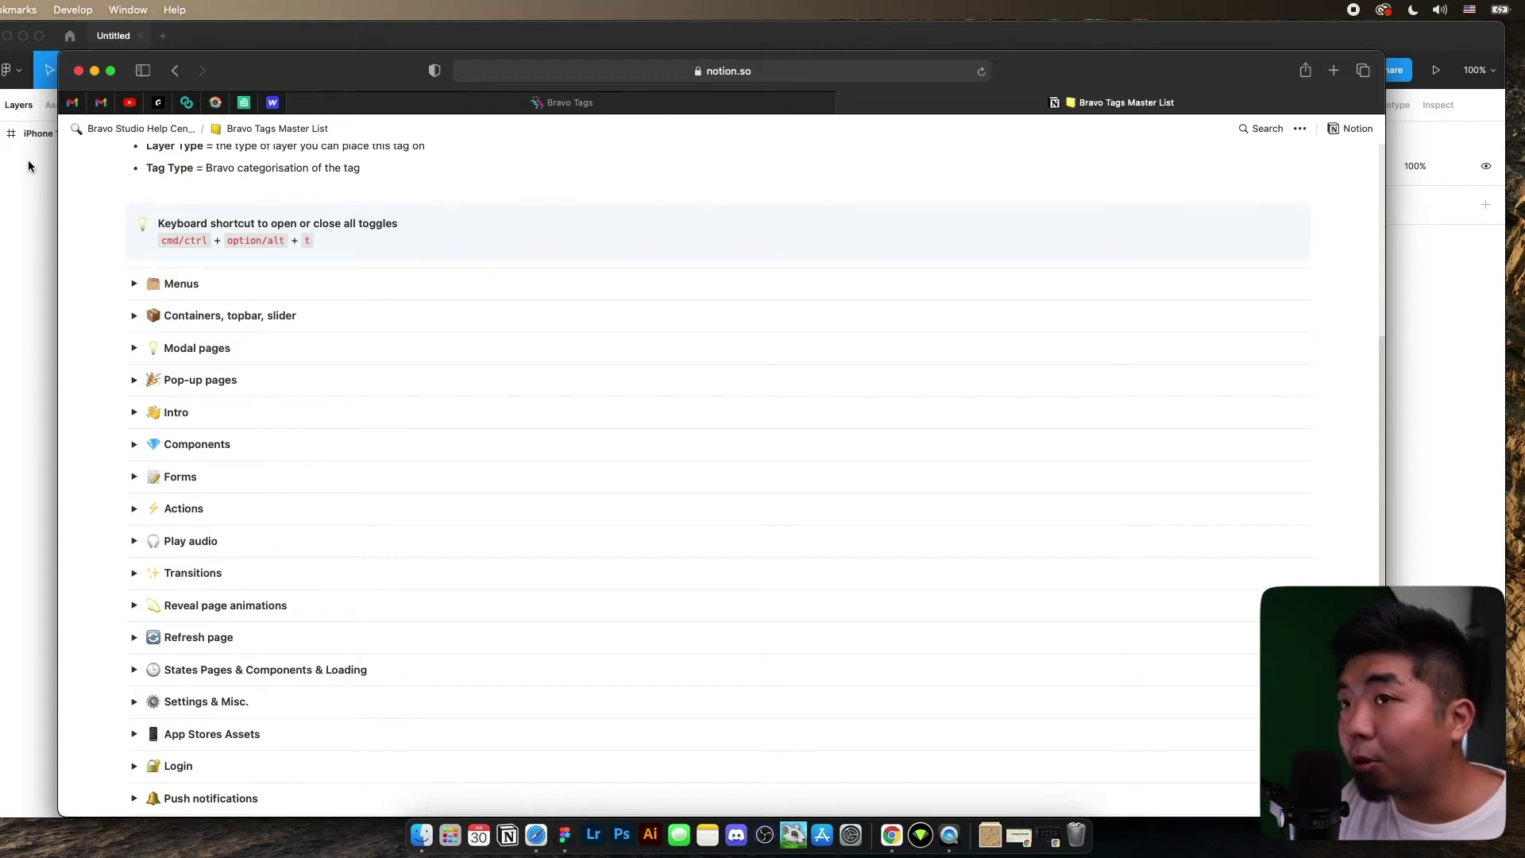
Step: Switch to the Untitled draft in Figma that holds the iPhone 11 Pro / X frame
click(34, 179)
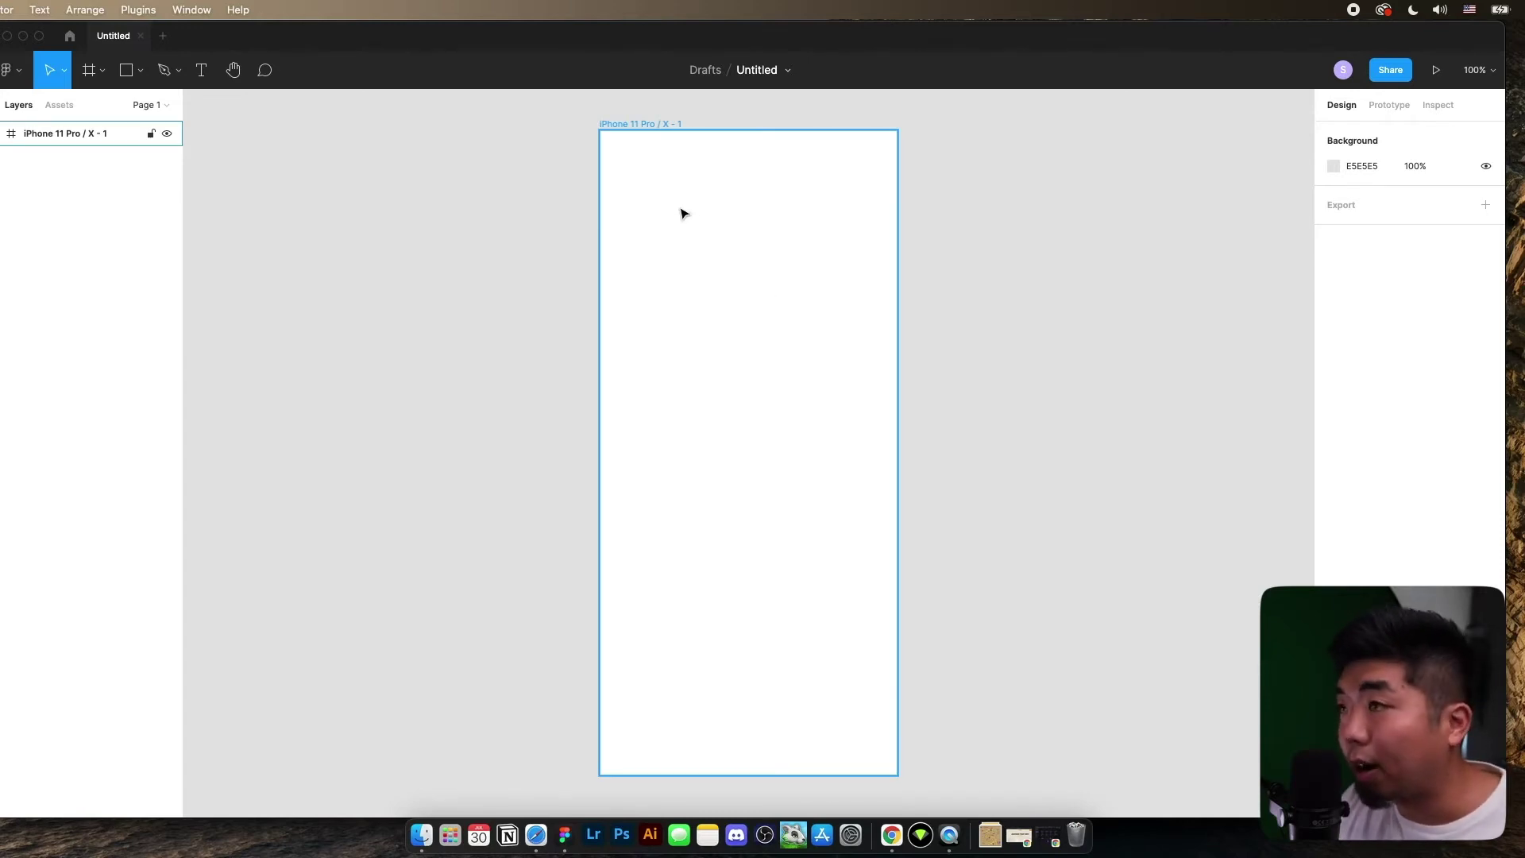
Step: Draw a 375 × 150 rectangle across the top of the iPhone 11 Pro / X frame
key(r)
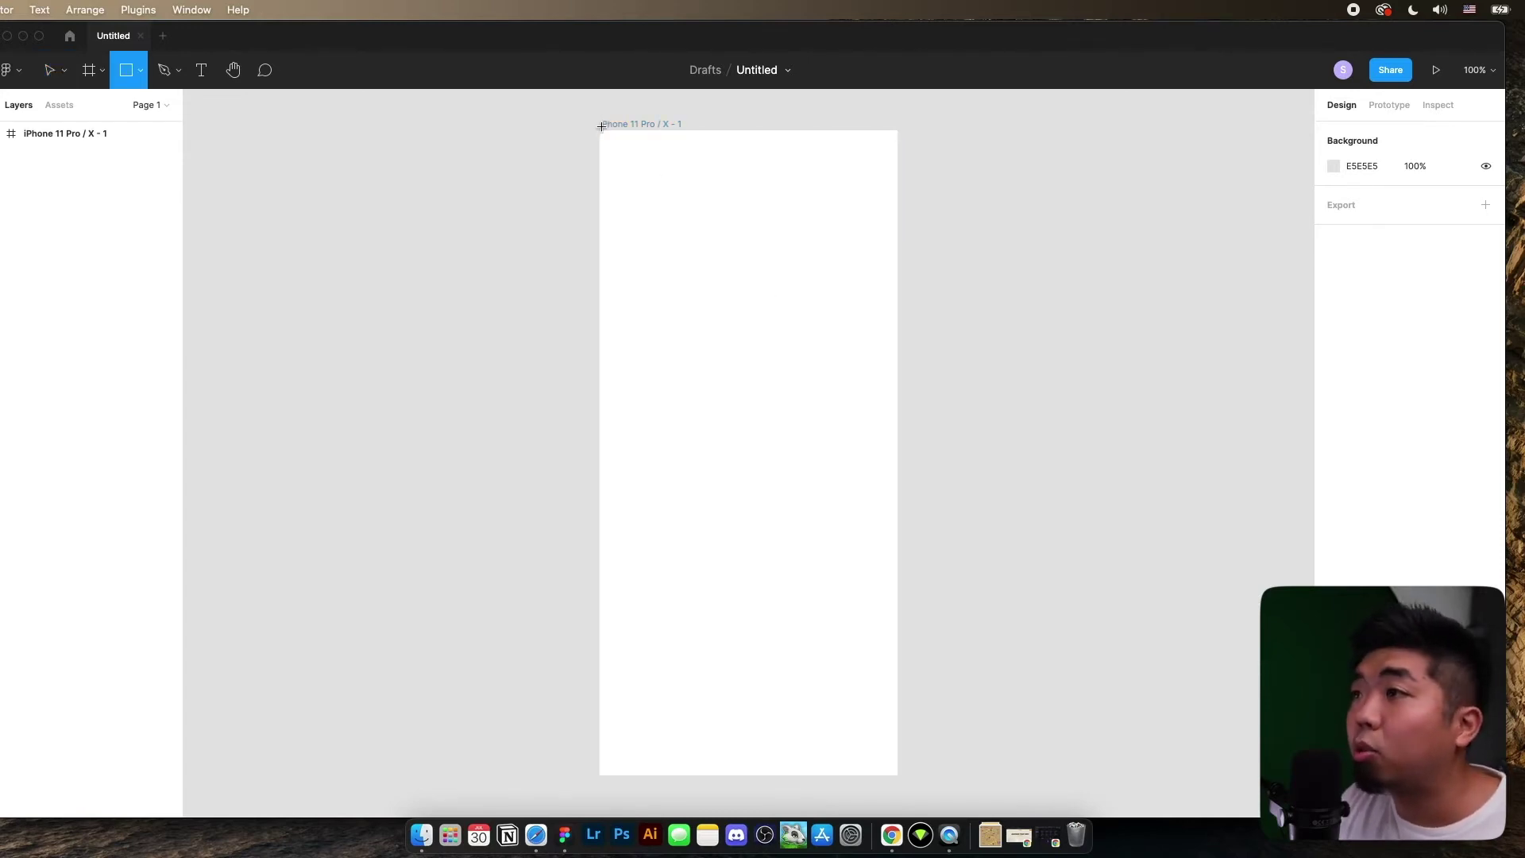
drag(613, 143, 896, 249)
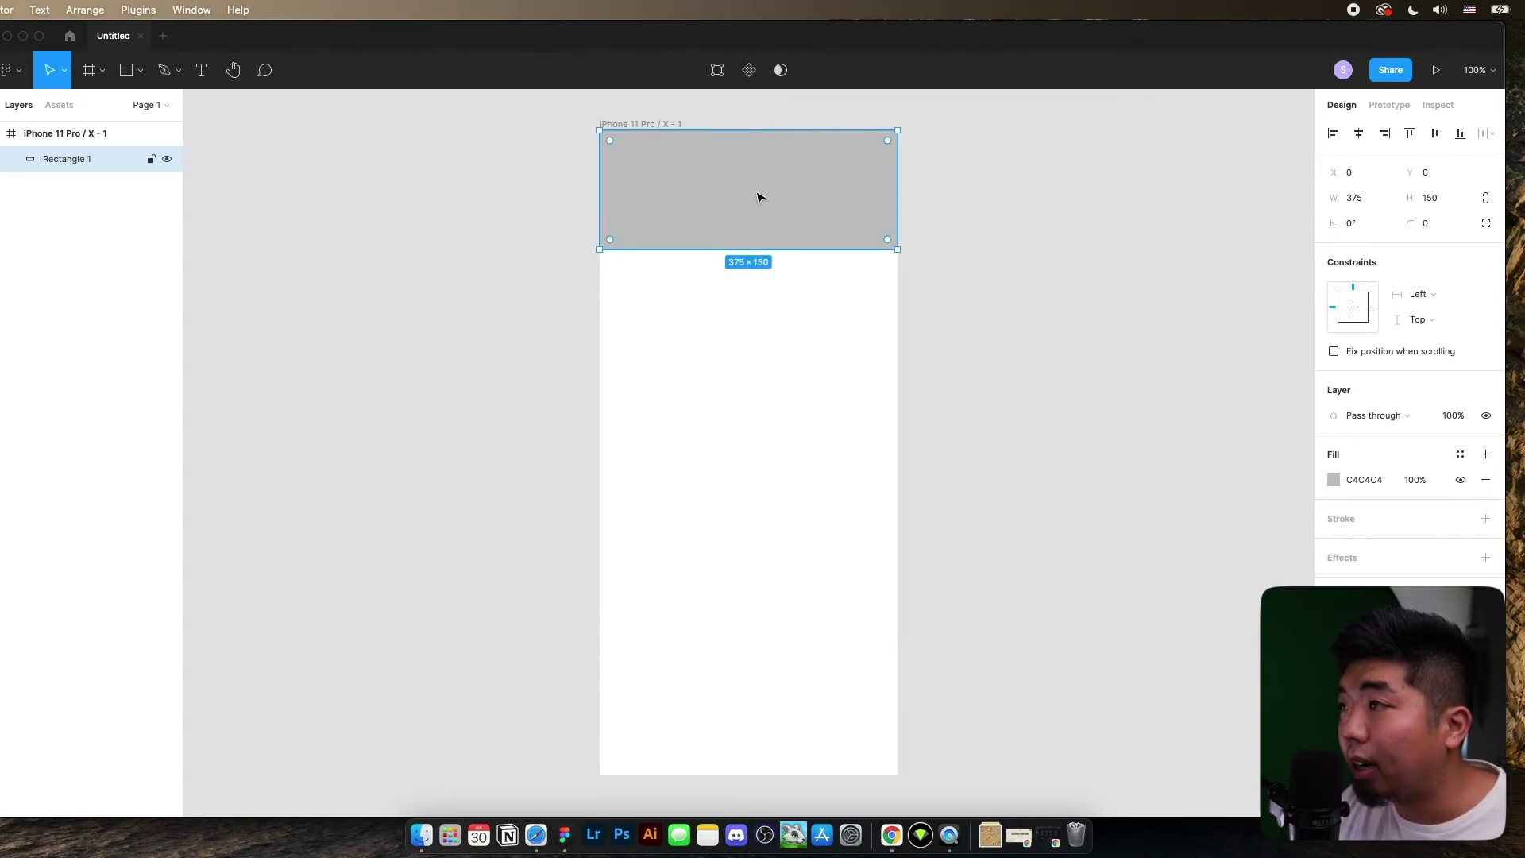
click(1017, 224)
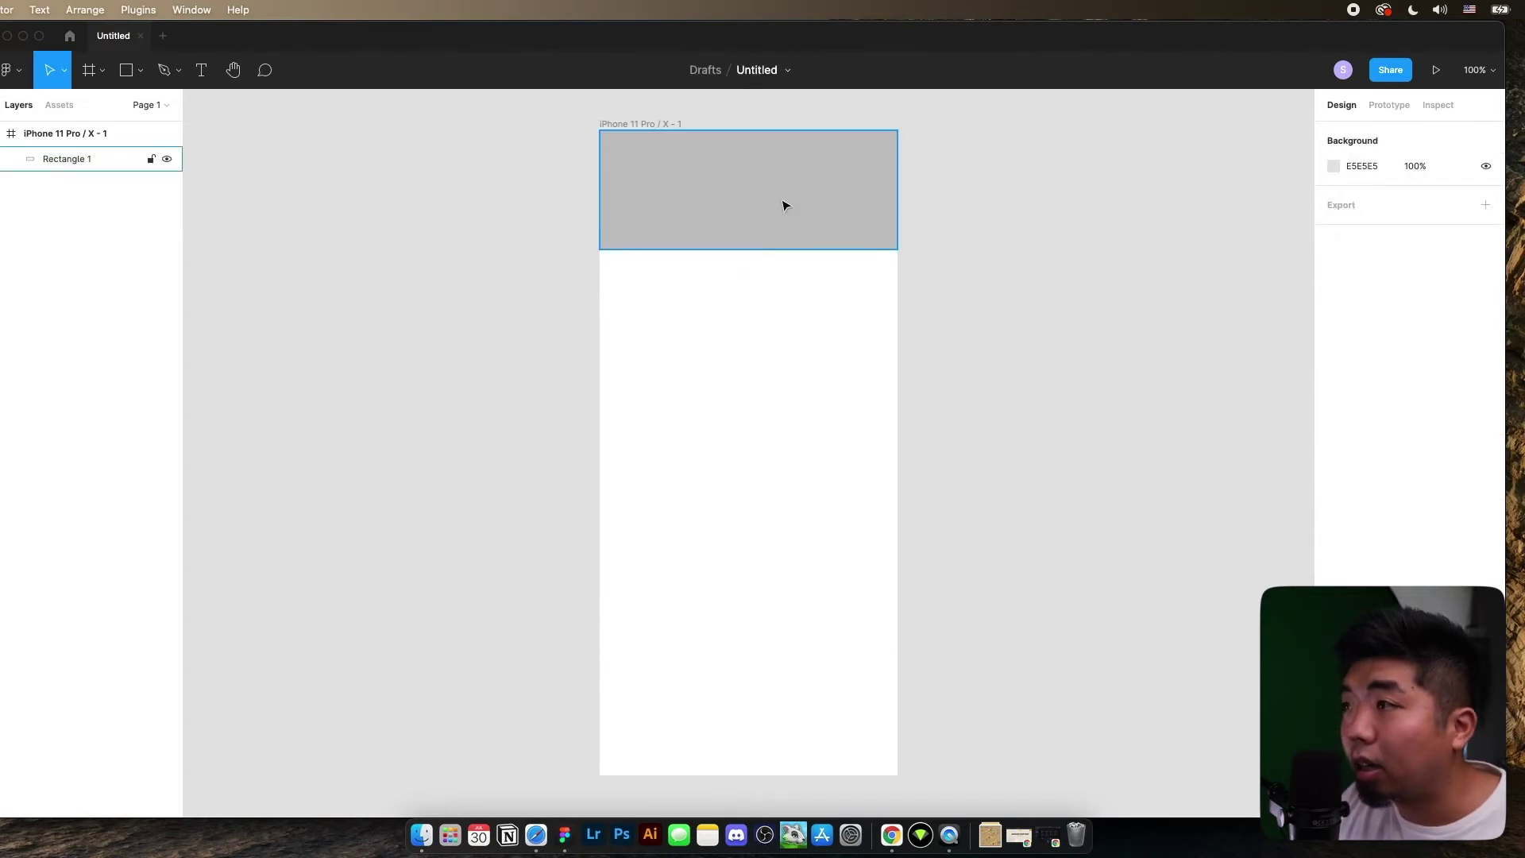
Step: Change the header rectangle's fill to the blue 3EADEC
click(783, 205)
click(1337, 484)
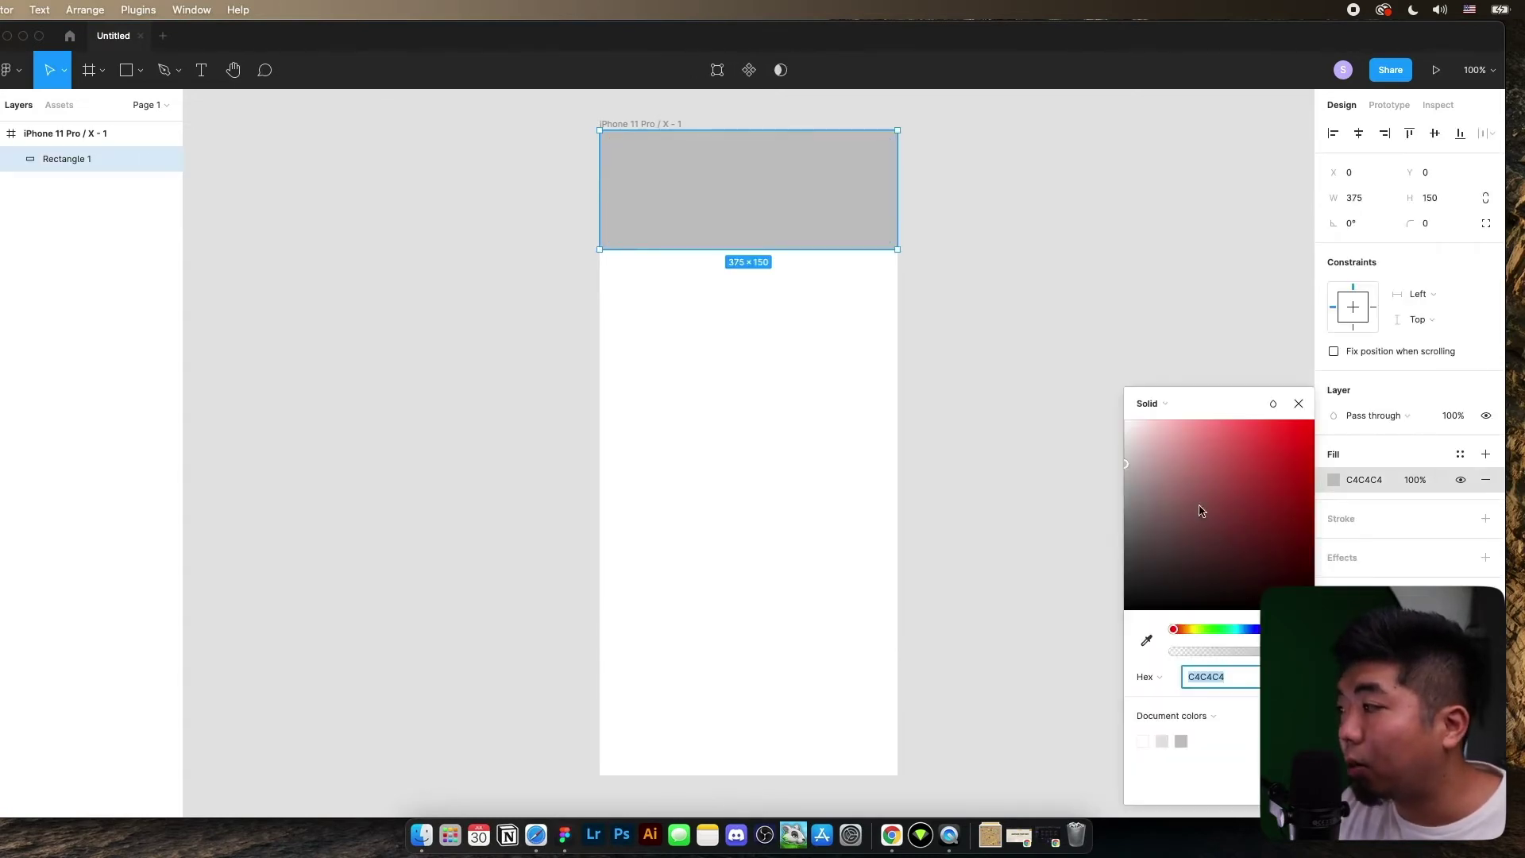
drag(1197, 629, 1244, 633)
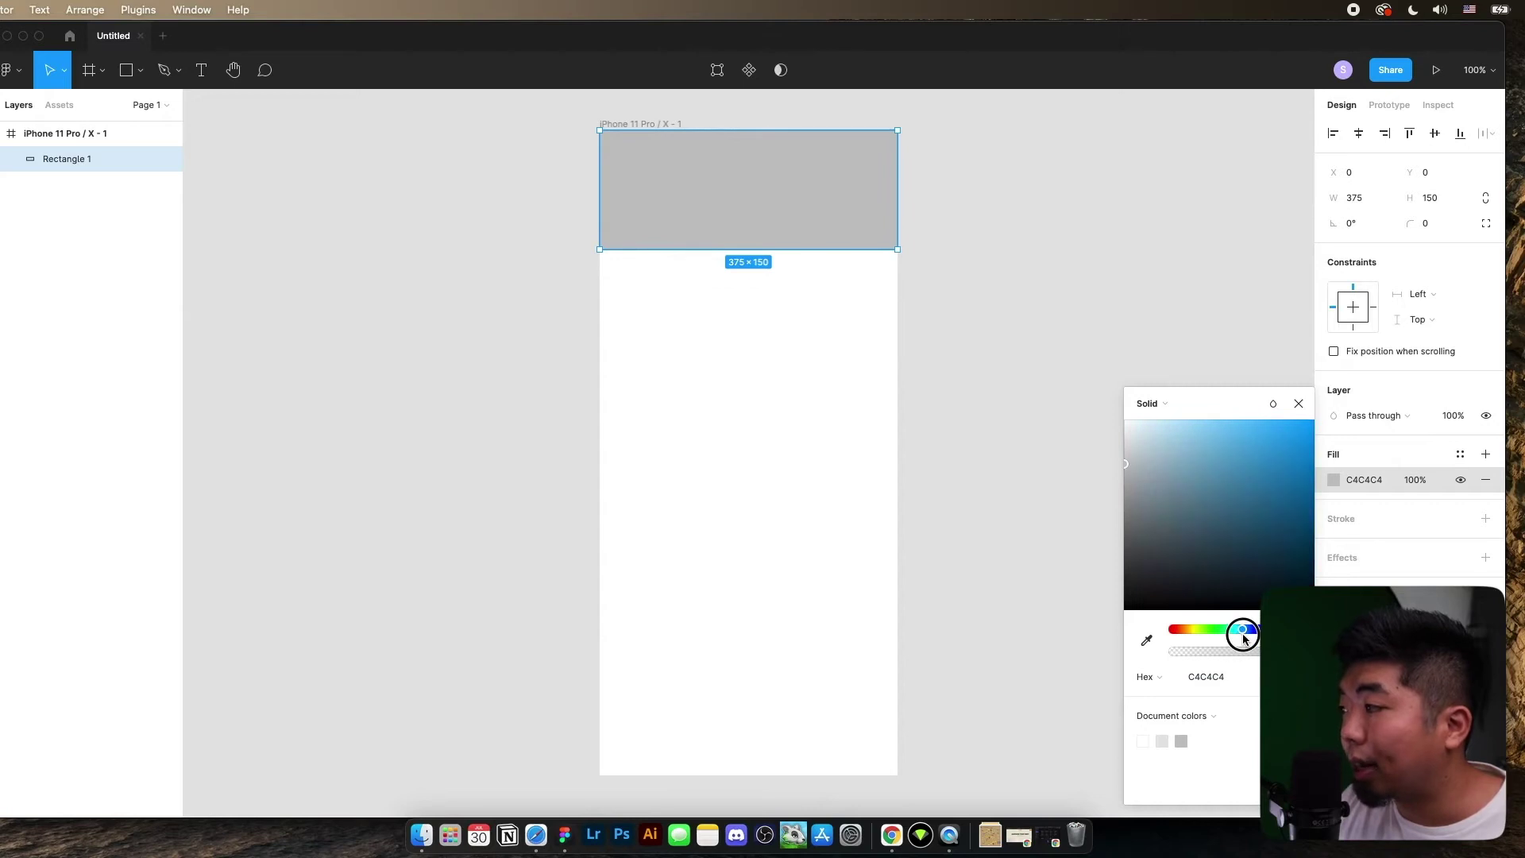
drag(1239, 477, 1266, 441)
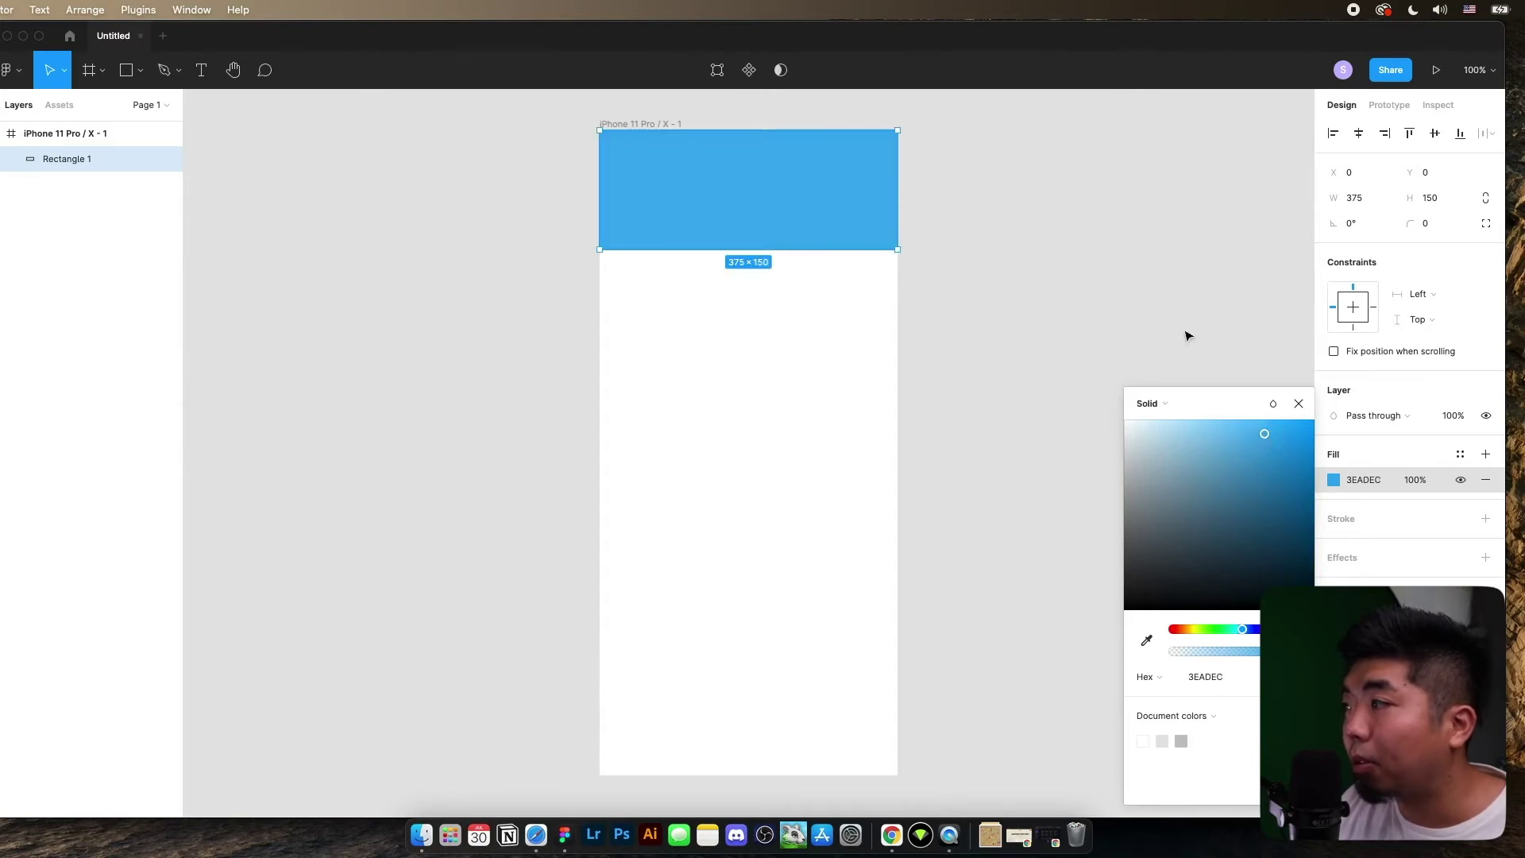
click(1299, 403)
click(1110, 350)
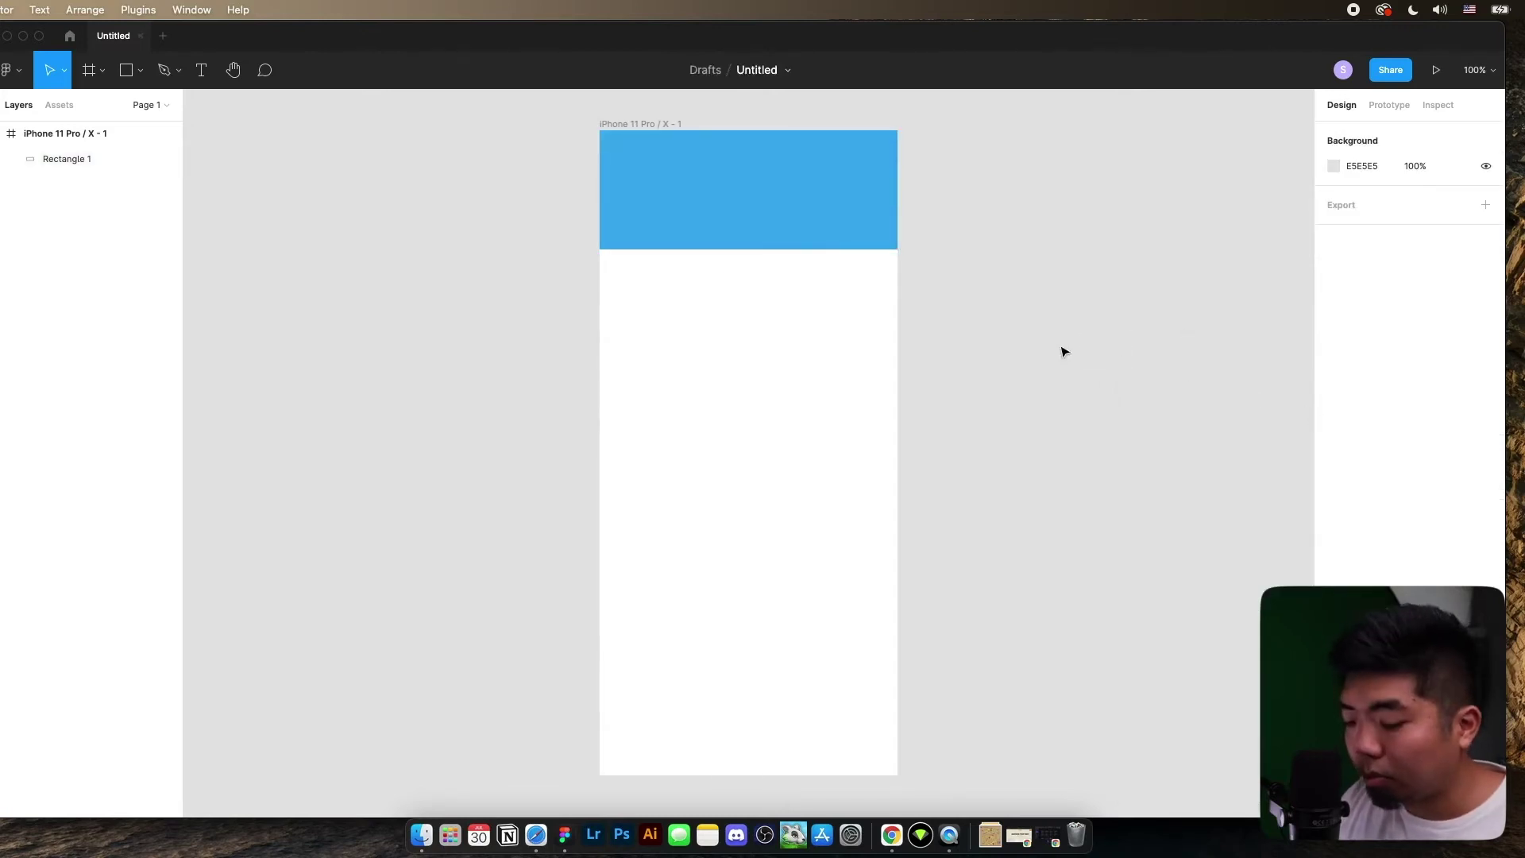
Step: Add the text "My App" near the lower edge of the blue header rectangle
key(t)
click(715, 230)
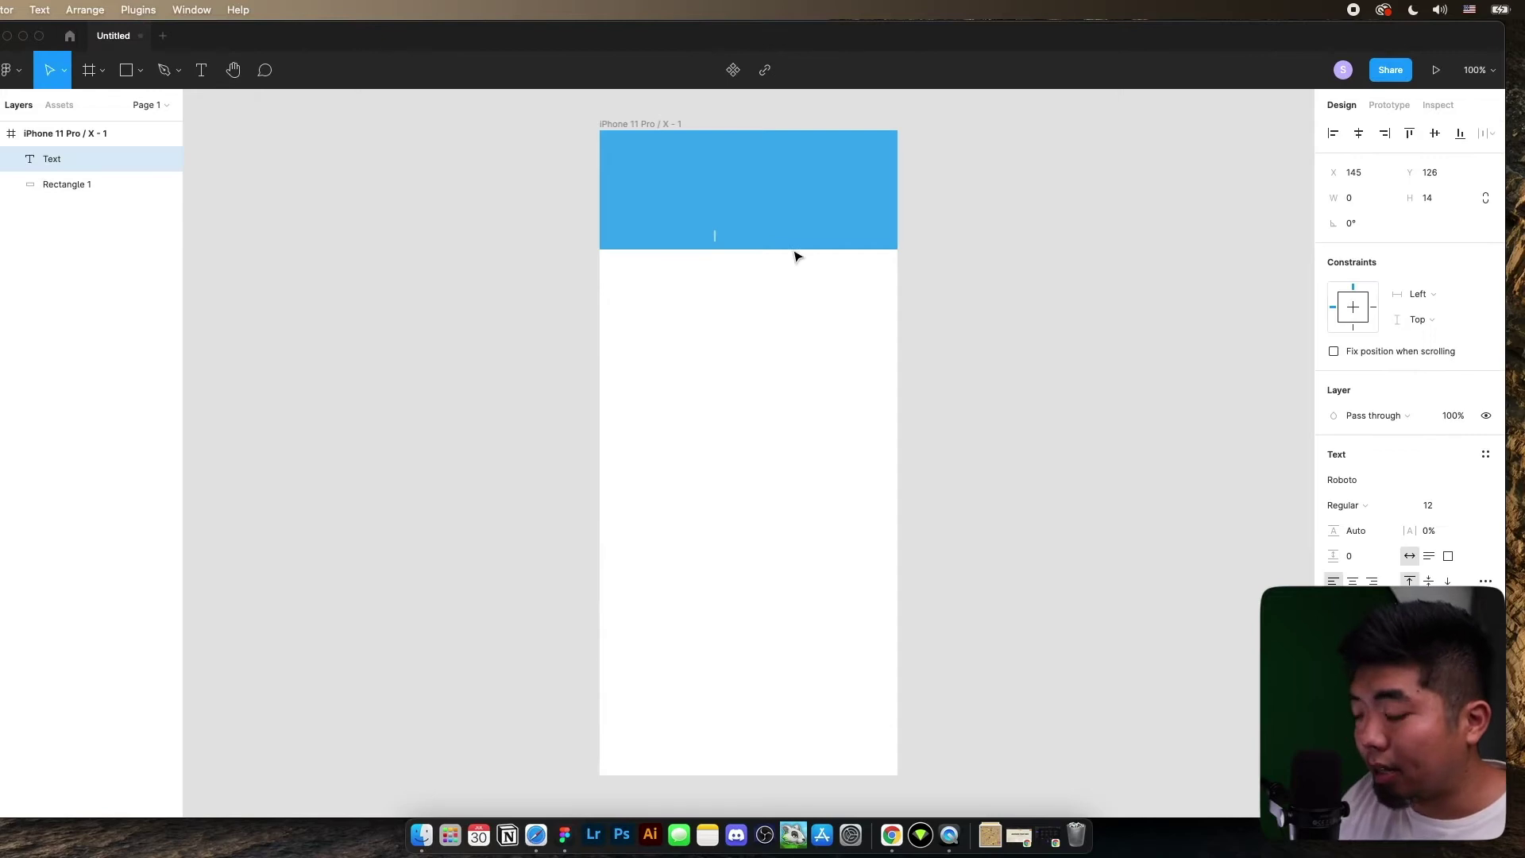
text(My App)
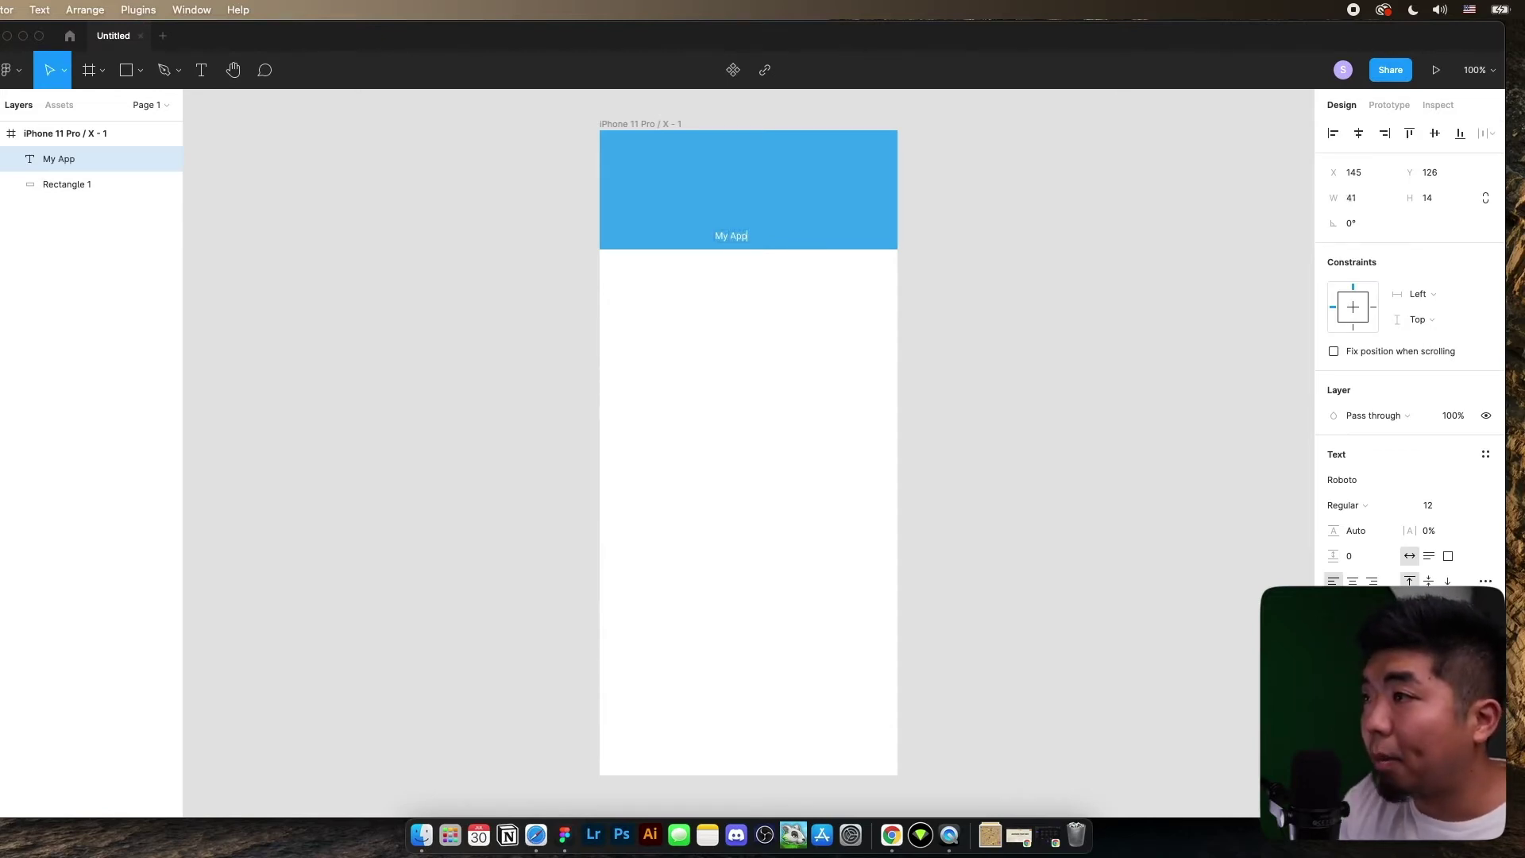
key(Escape)
Step: Set the "My App" text to size 18 and the Bold weight
click(1472, 507)
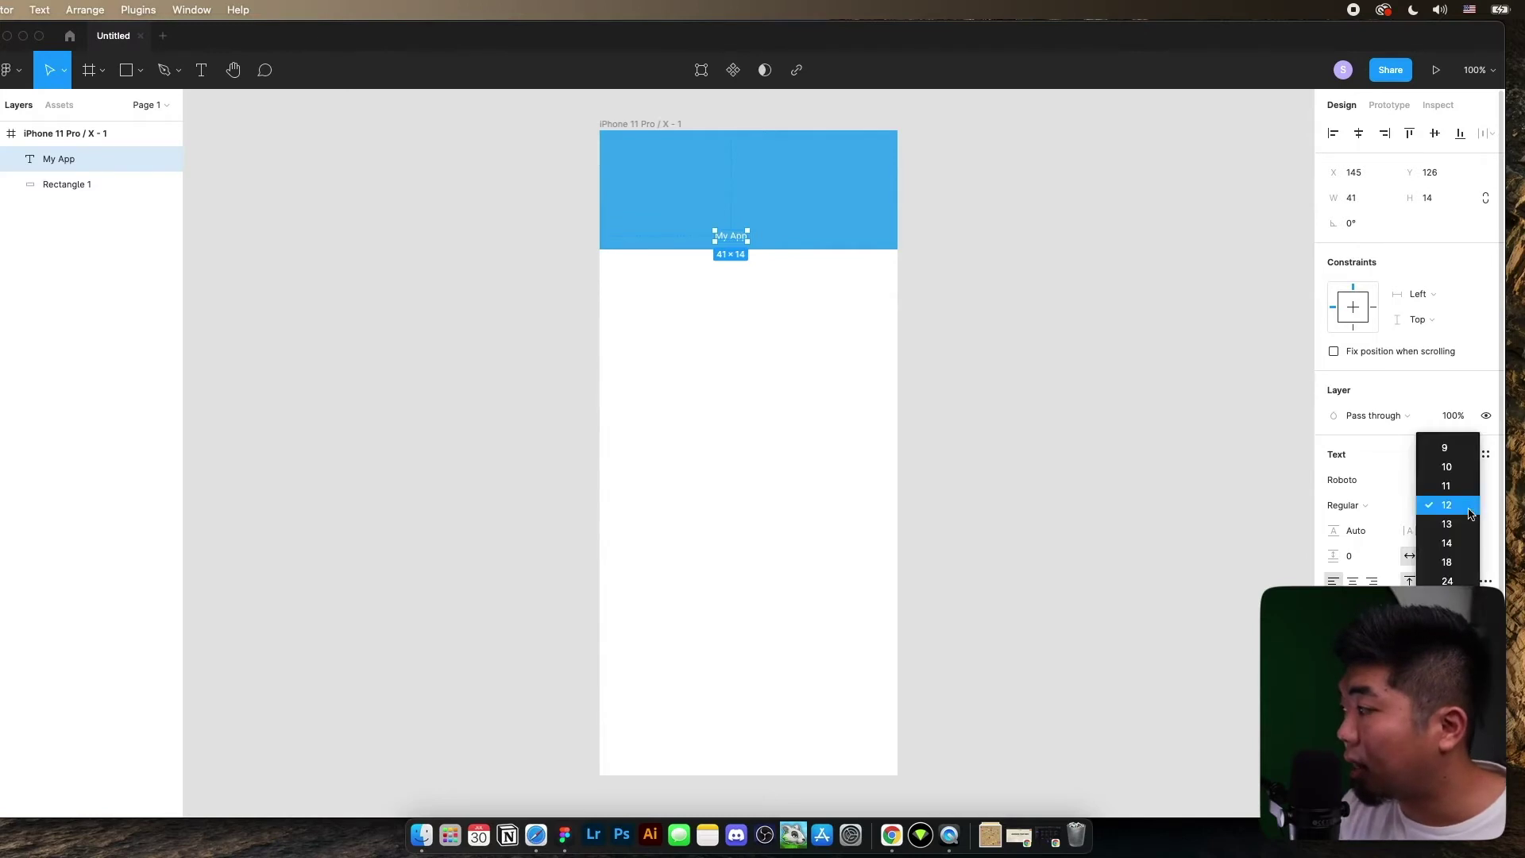
click(1466, 562)
click(1366, 509)
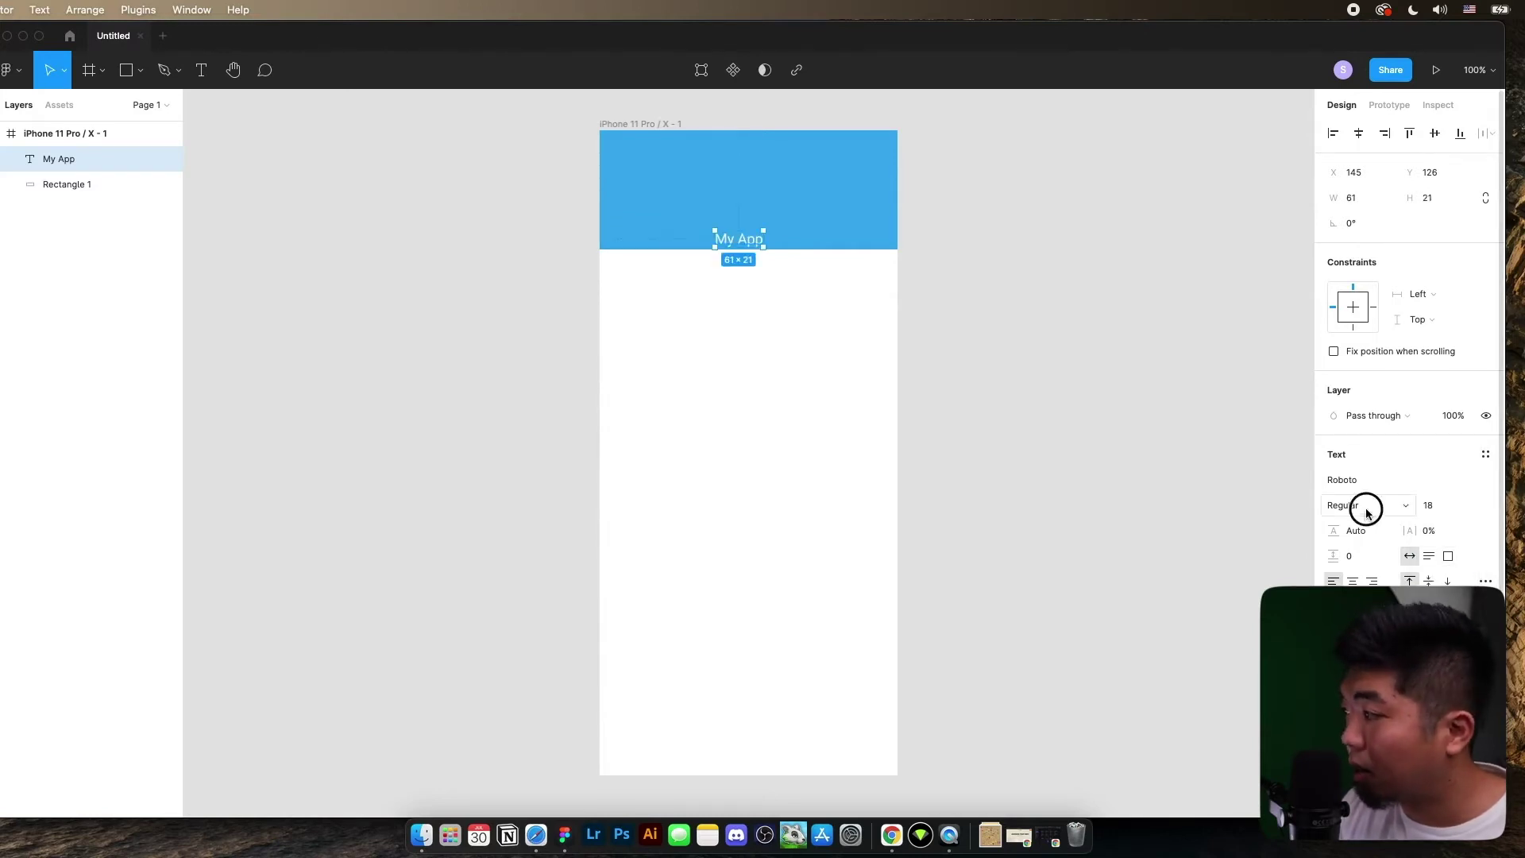
click(1390, 540)
click(1174, 411)
Step: Centre the "My App" text horizontally in the header and move it up to Y 119
mouse_move(750, 246)
mouse_down()
mouse_move(749, 230)
mouse_move(753, 246)
mouse_up()
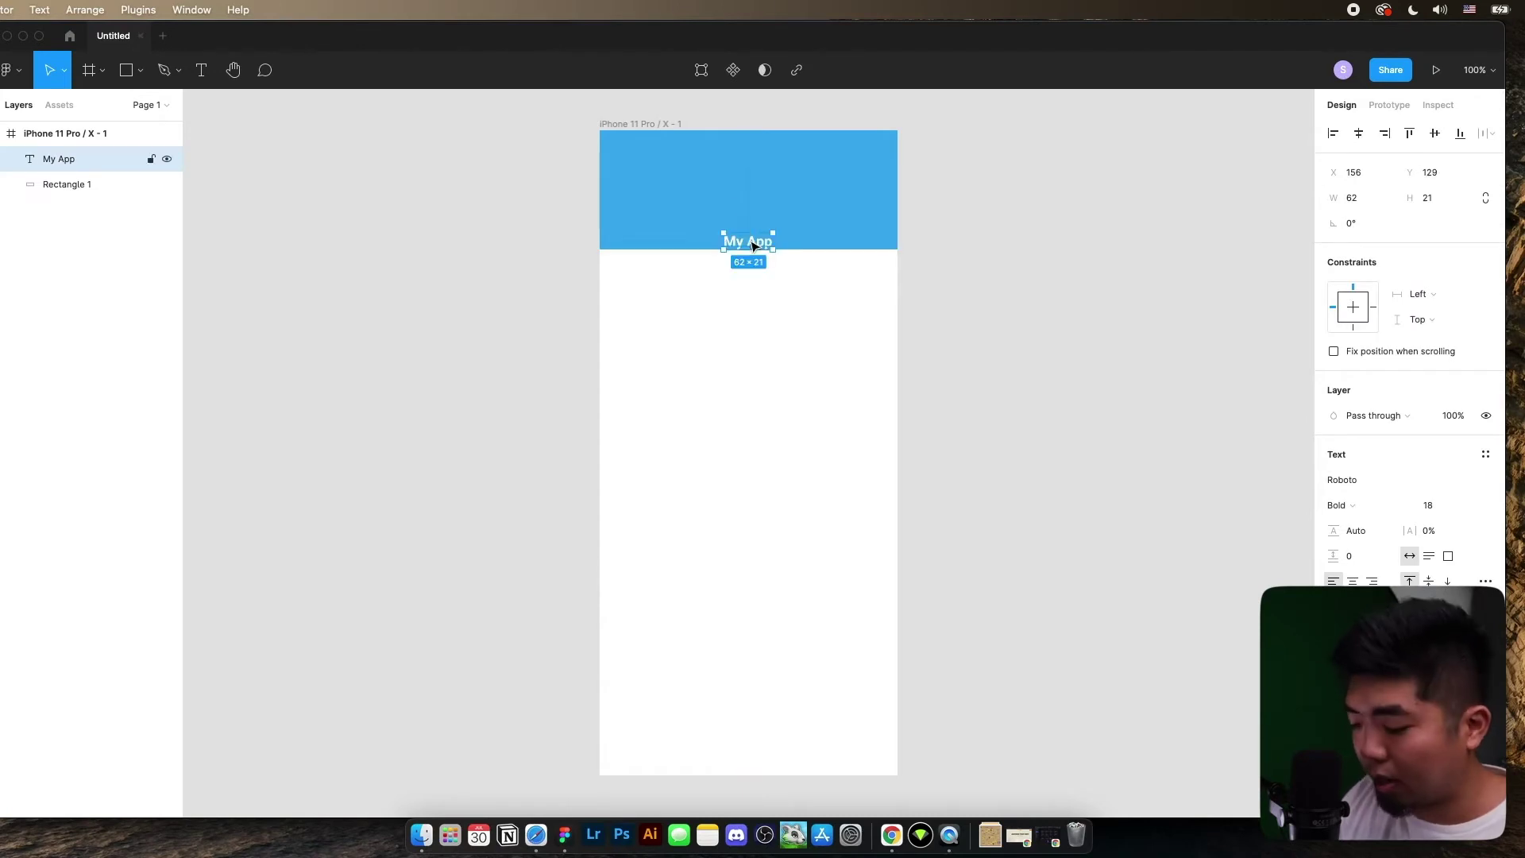
key(shift+Up)
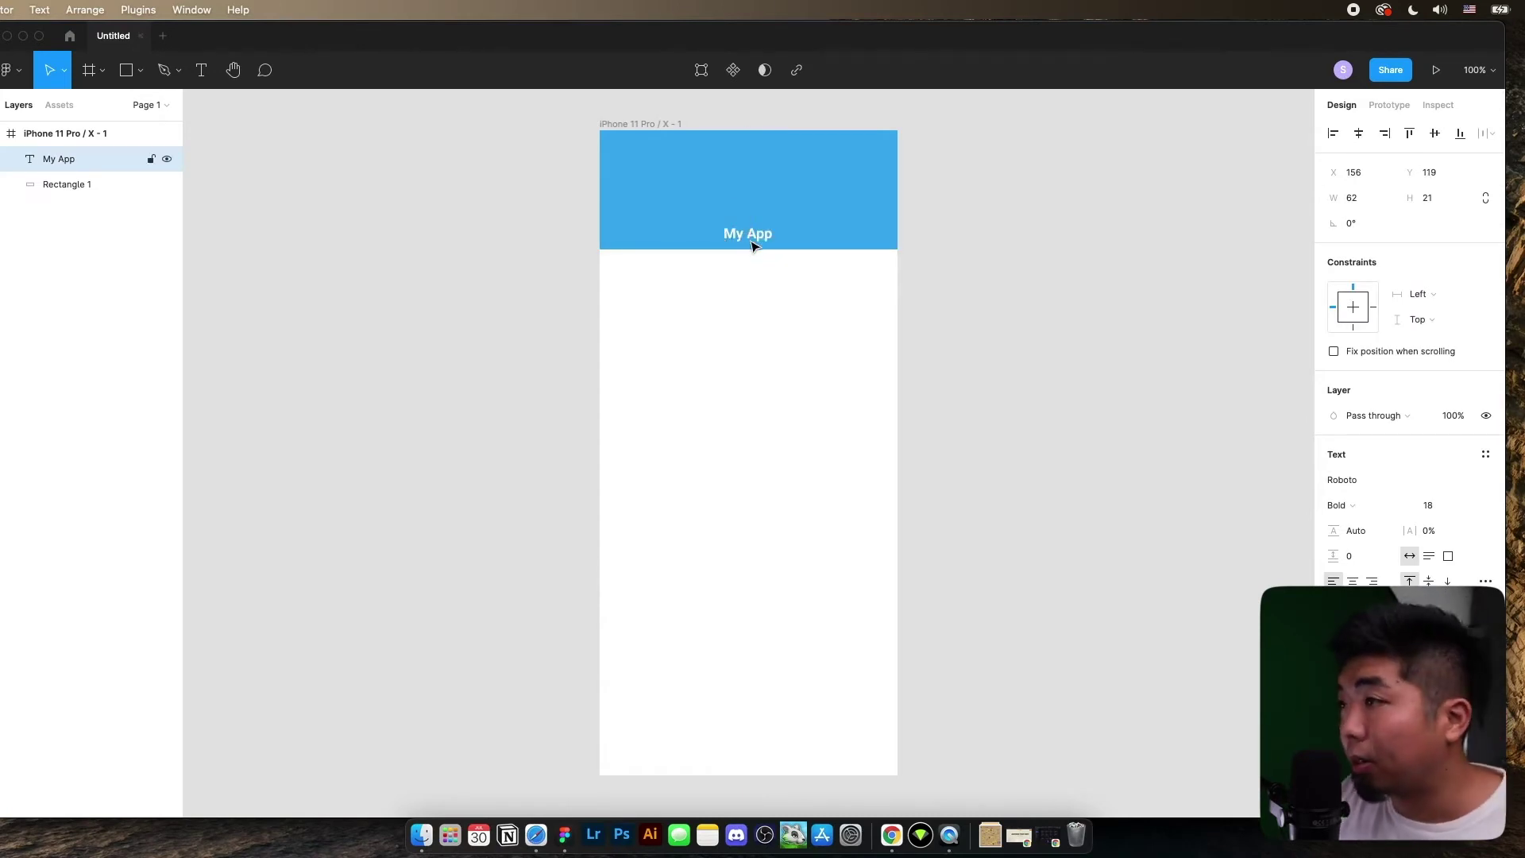
click(1001, 276)
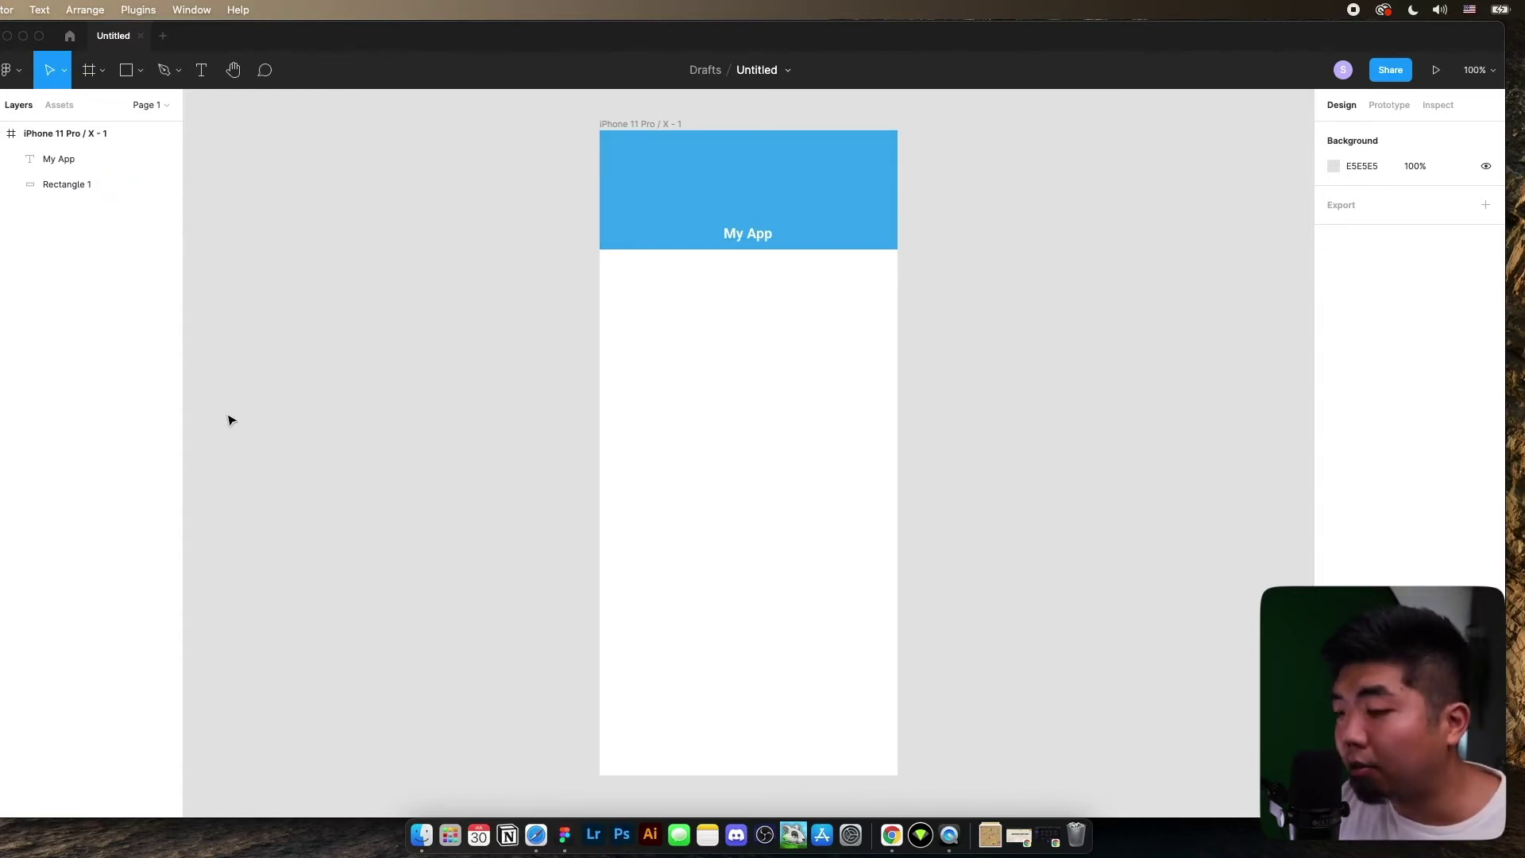
Step: Switch to the Bravo Tags Master List in the browser, expand Containers, topbar, slider, and examine the Top bar tag
click(529, 809)
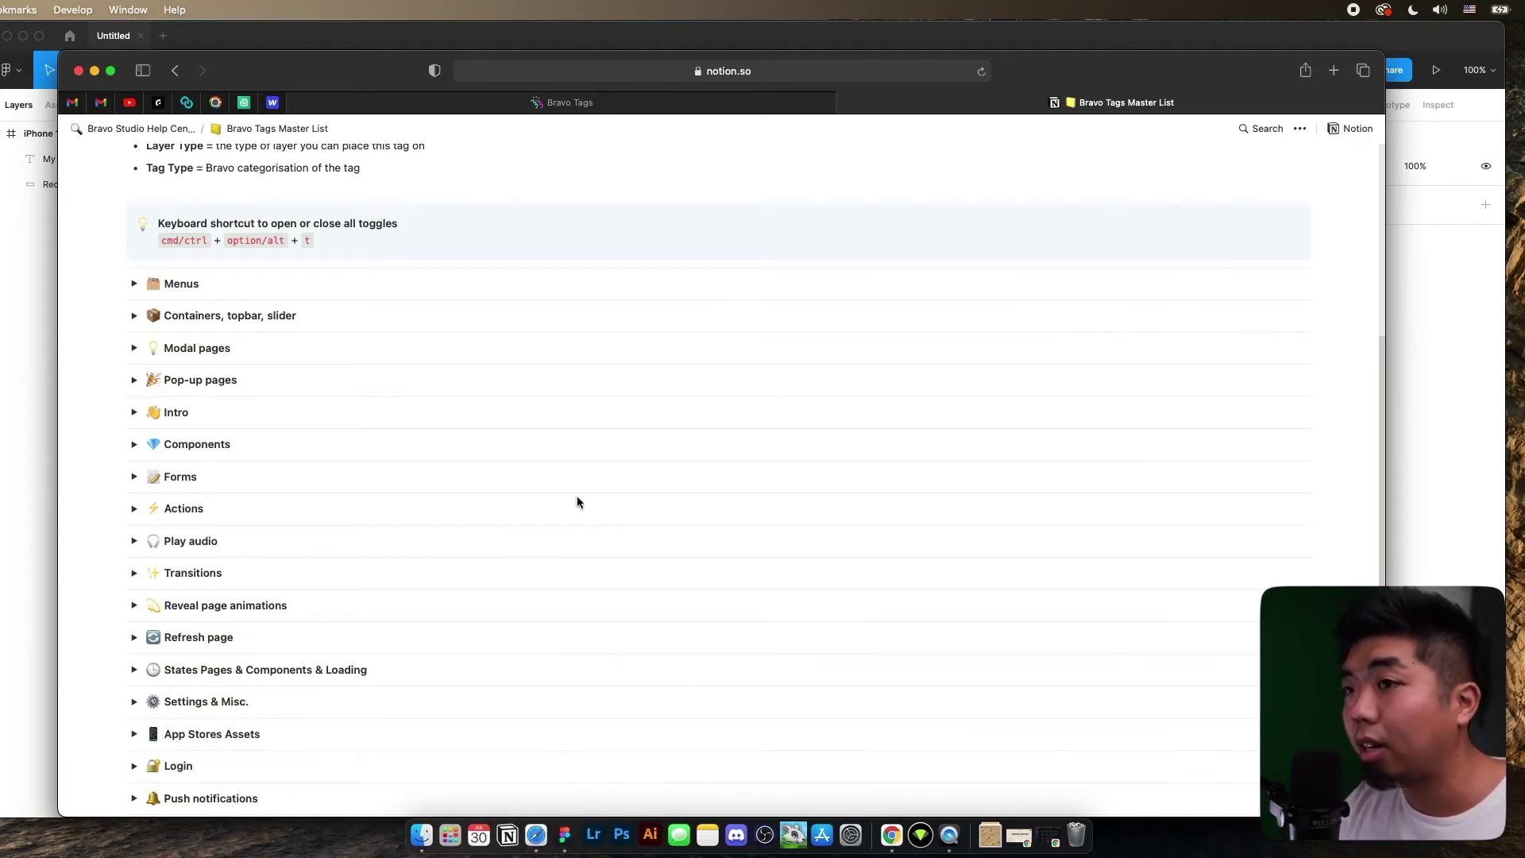
click(135, 316)
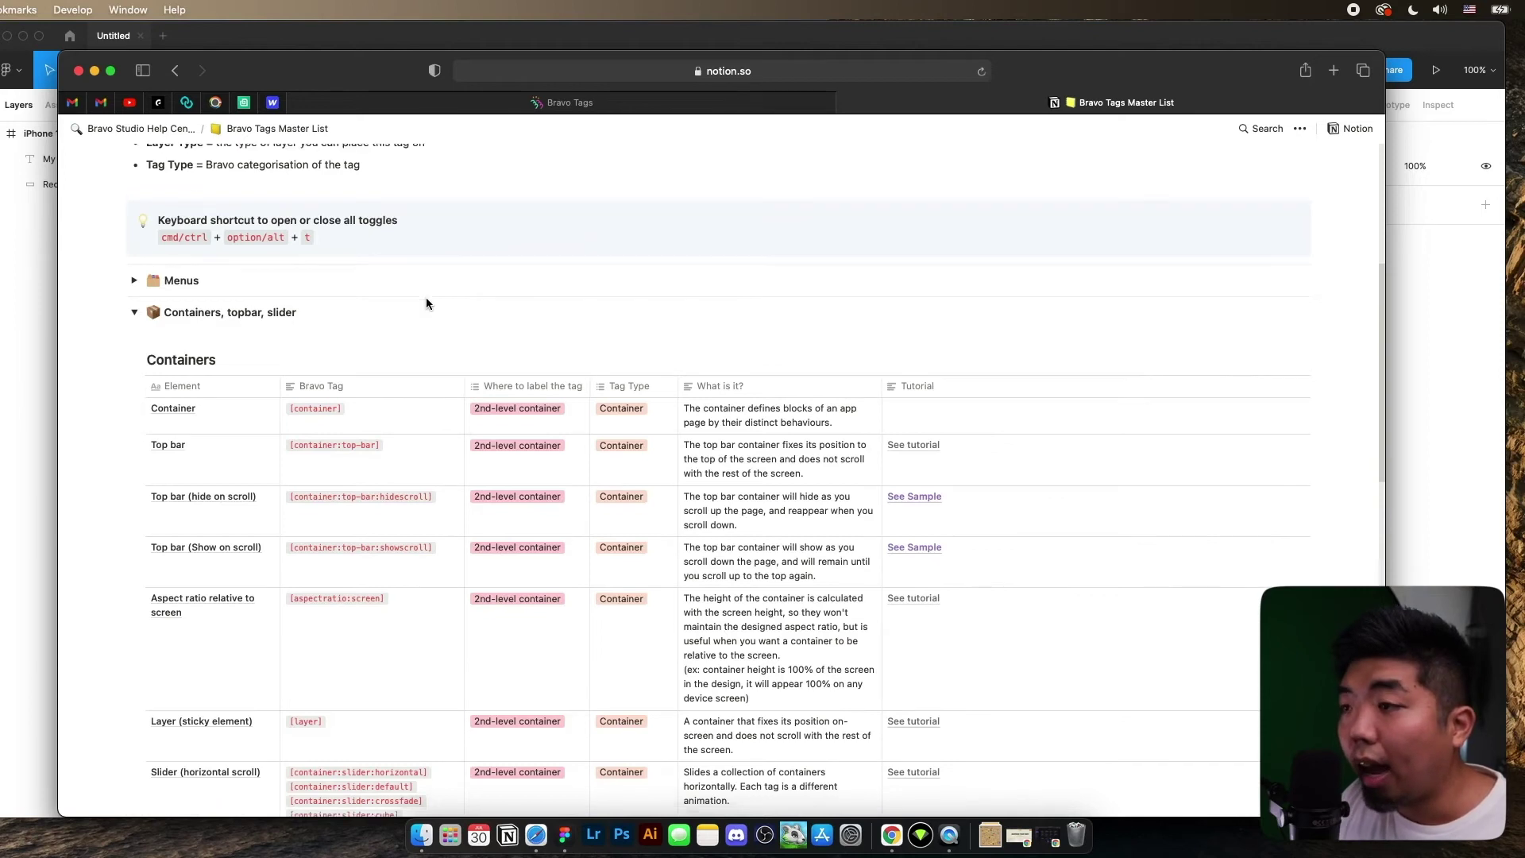
scroll(426, 297, down, 1)
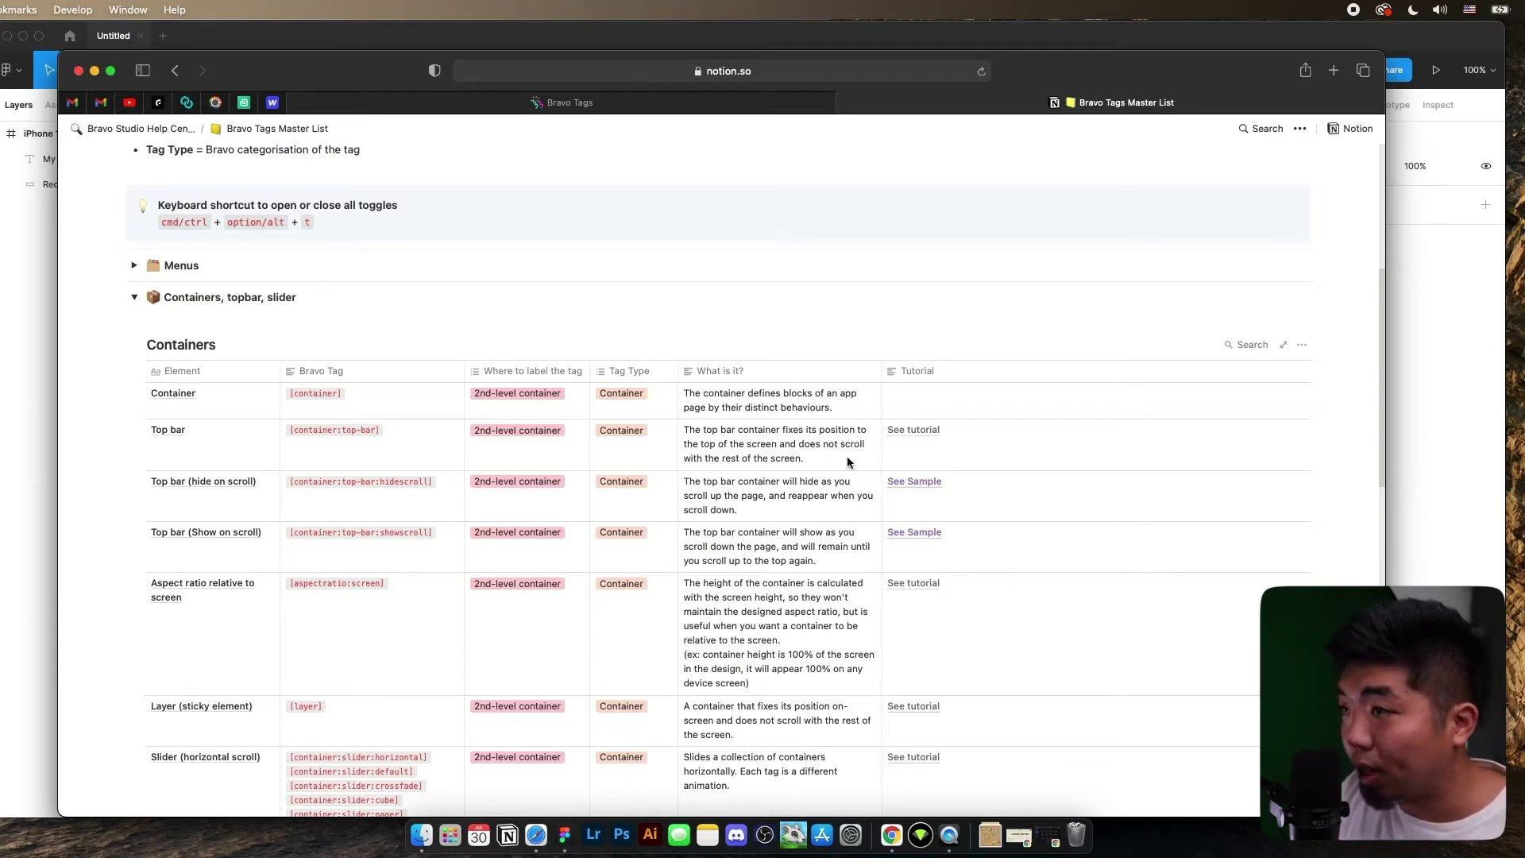
click(24, 286)
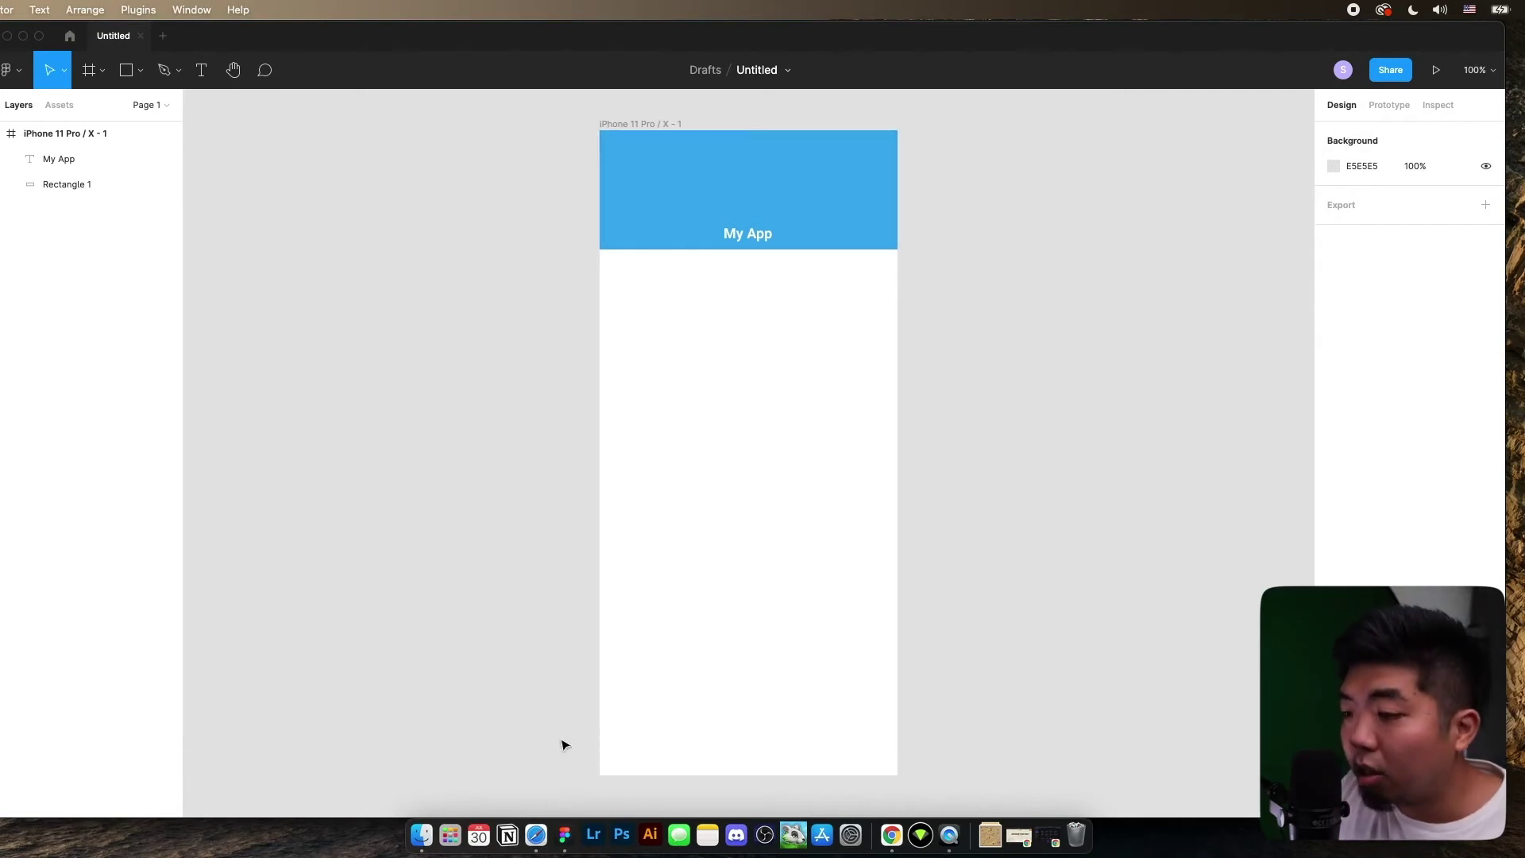
click(523, 819)
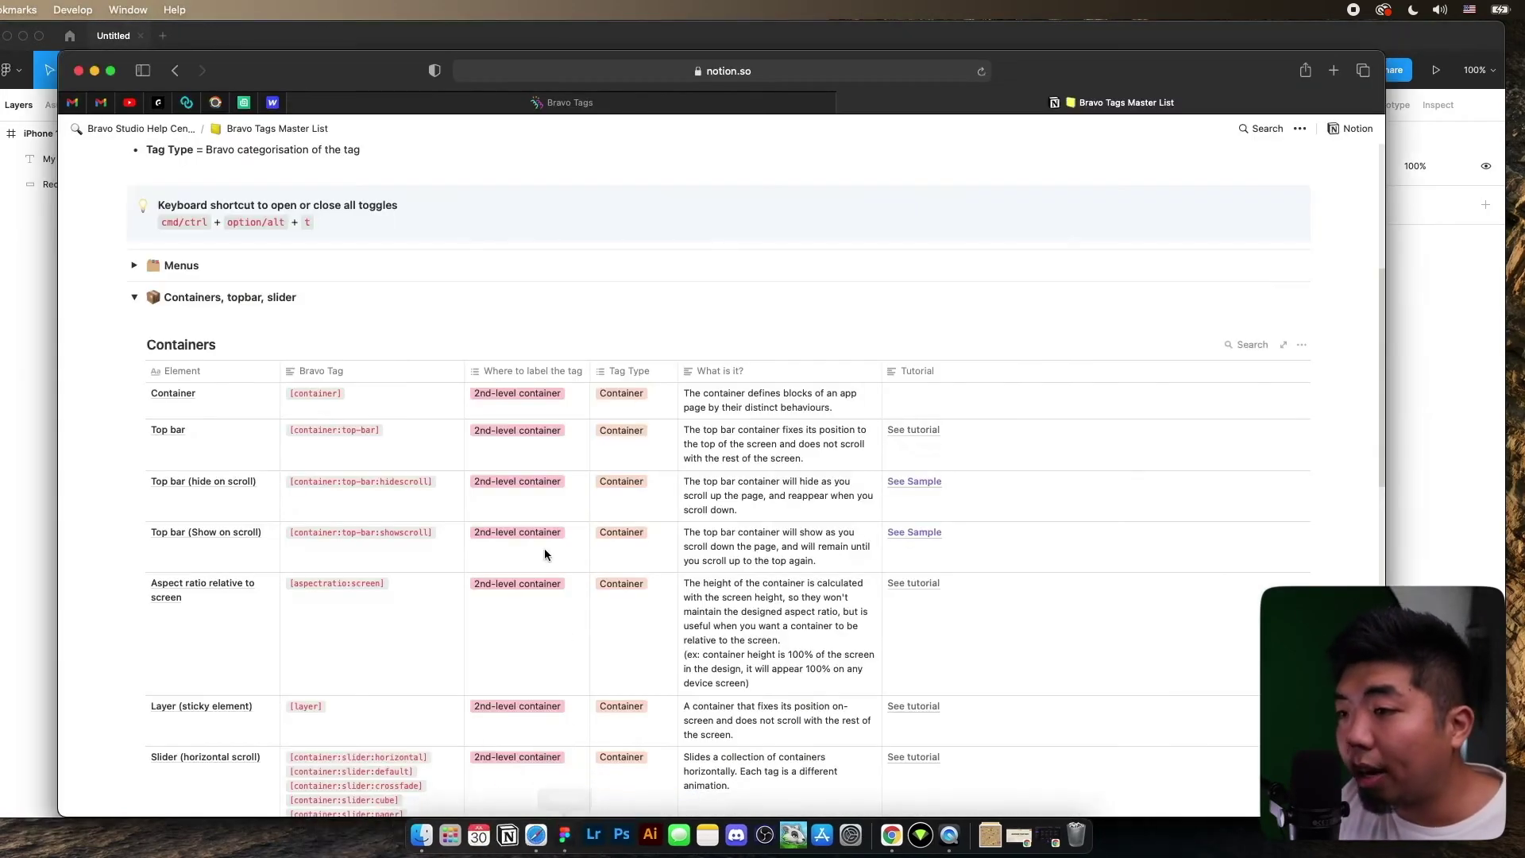
click(323, 429)
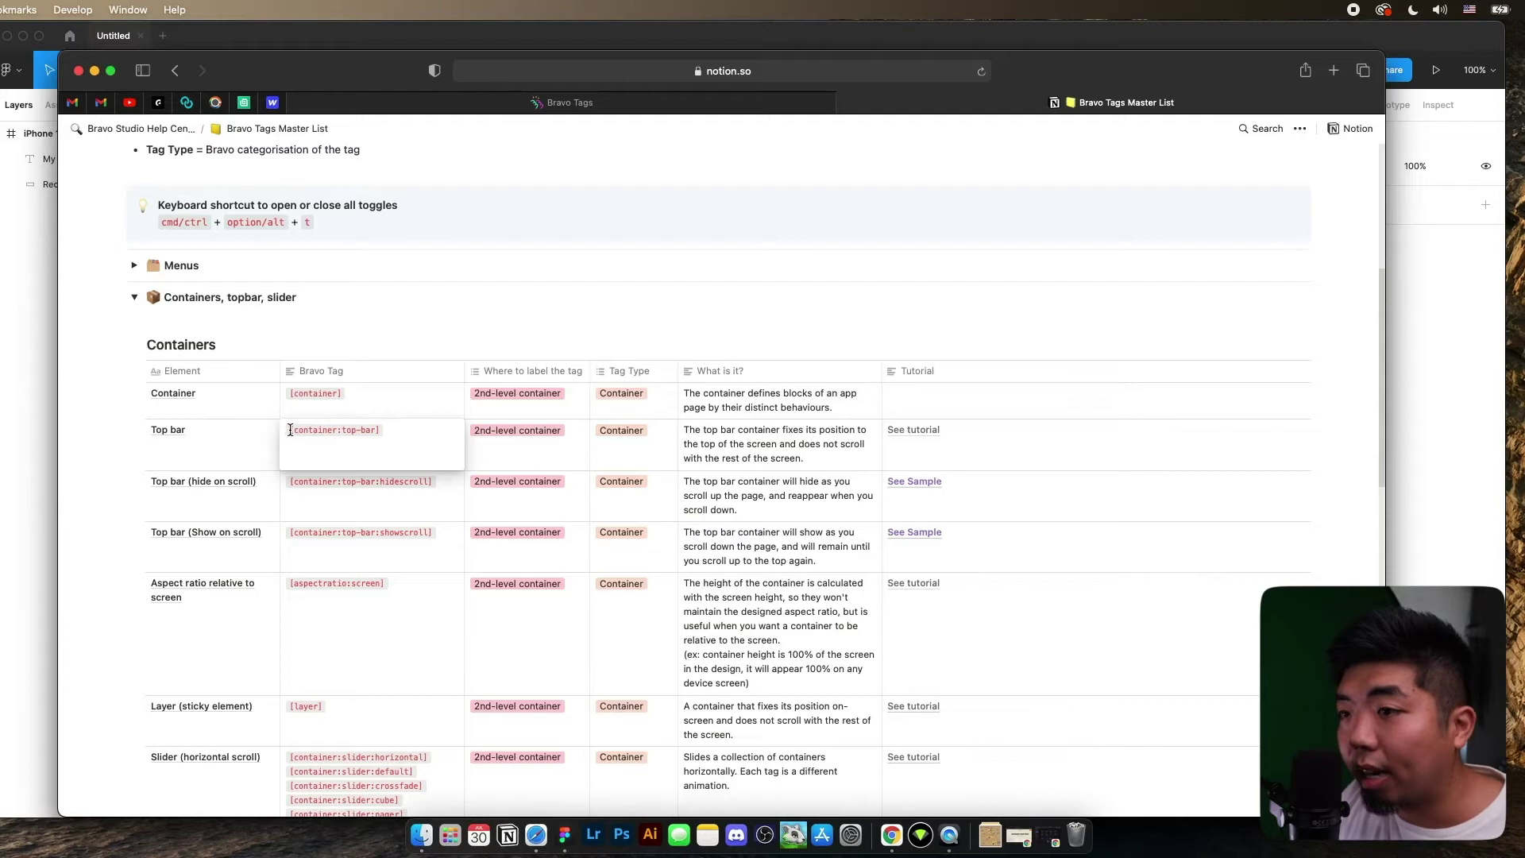
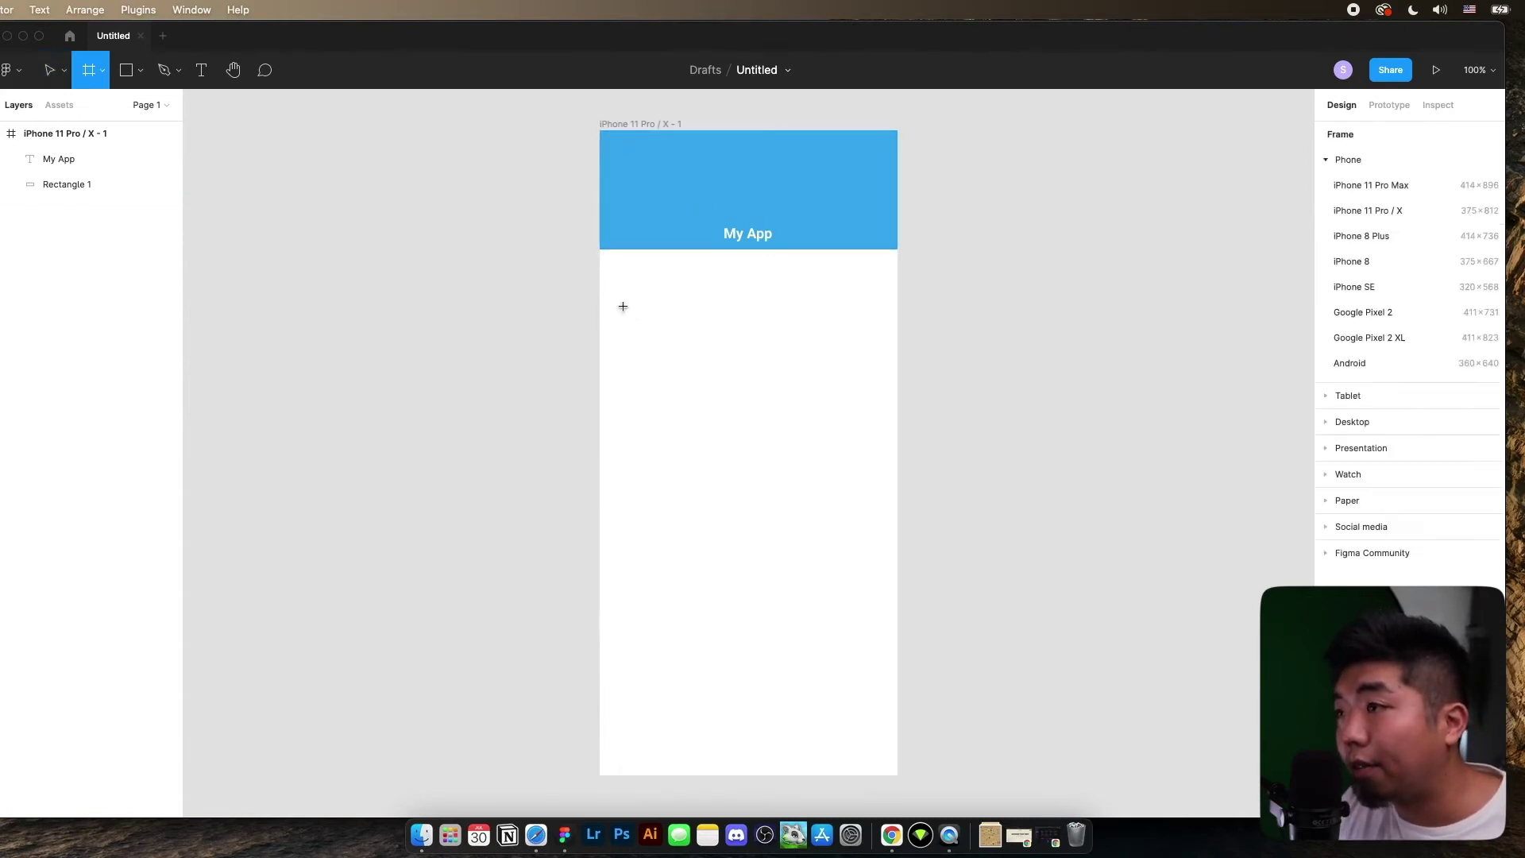
Step: Switch back to Figma and create a 375 × 150 frame that exactly covers the blue header
key(f)
drag(600, 270, 898, 336)
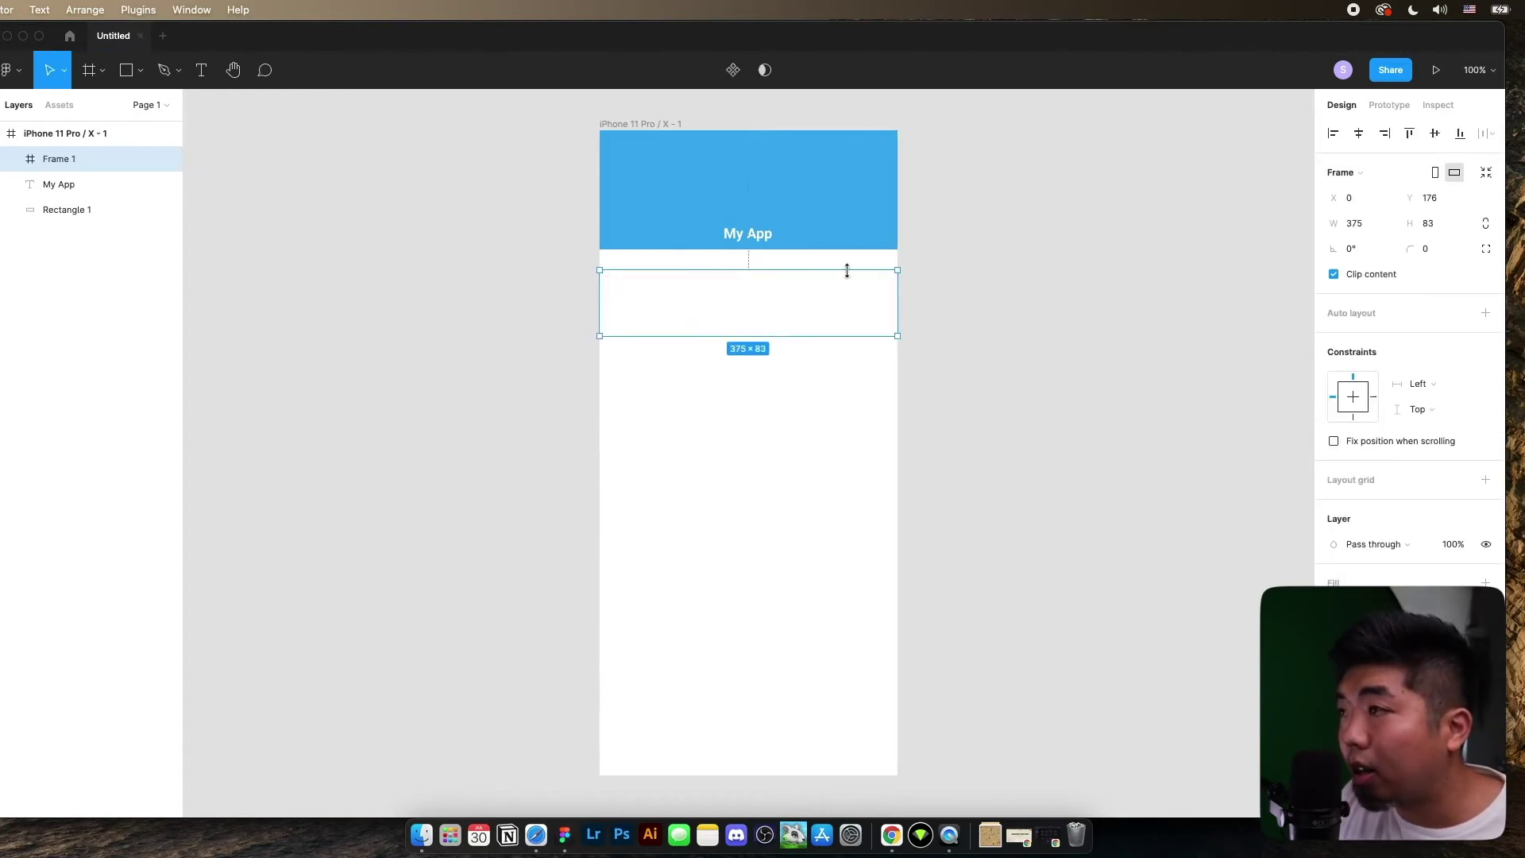
drag(847, 270, 859, 129)
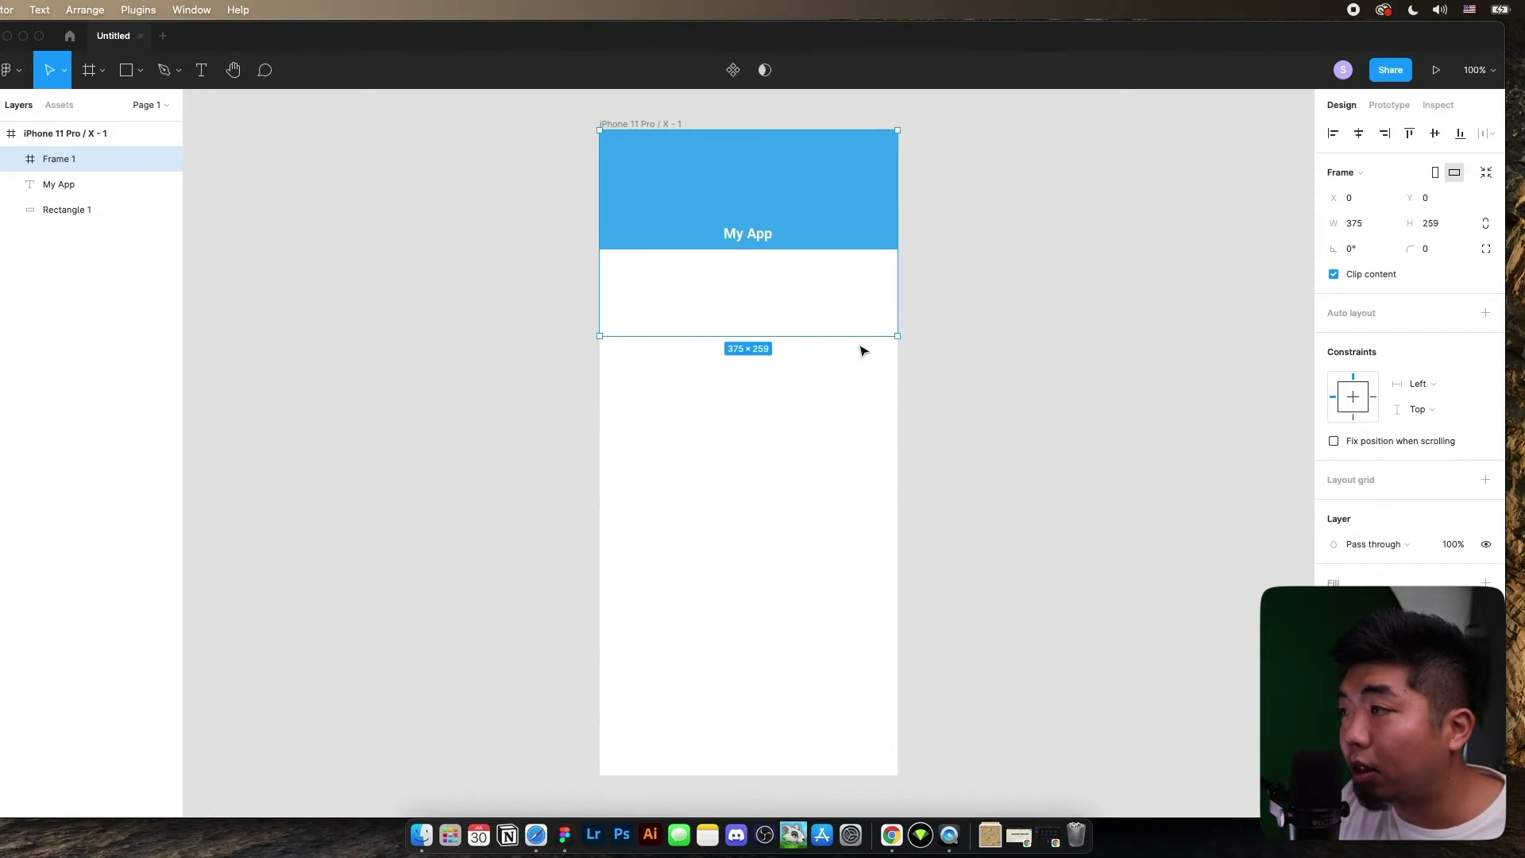
drag(858, 335, 870, 254)
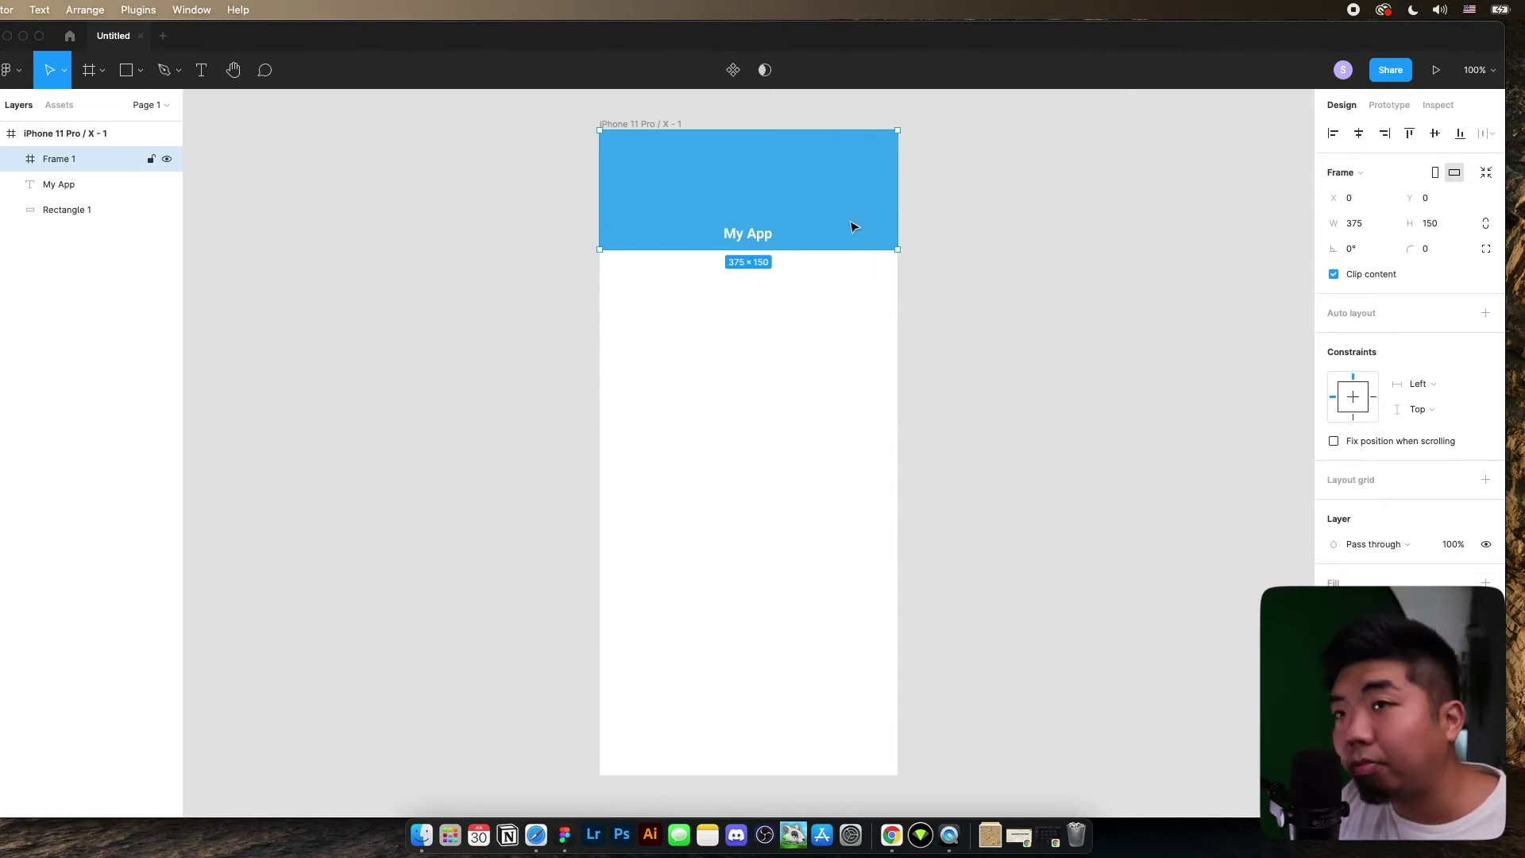
Step: Move the My App text and Rectangle 1 layers into the new header frame
click(89, 189)
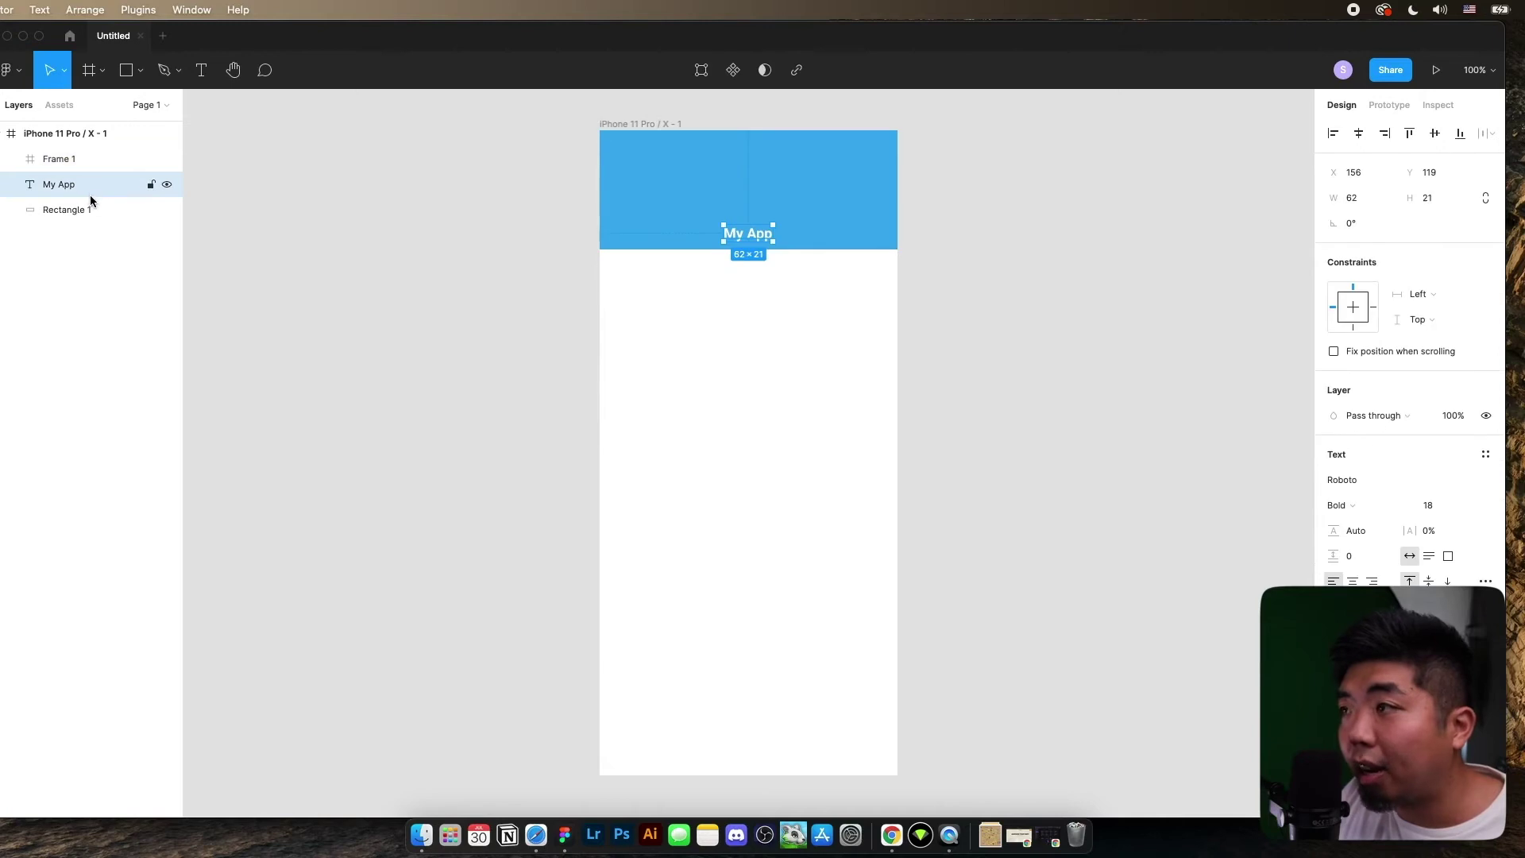
click(93, 211)
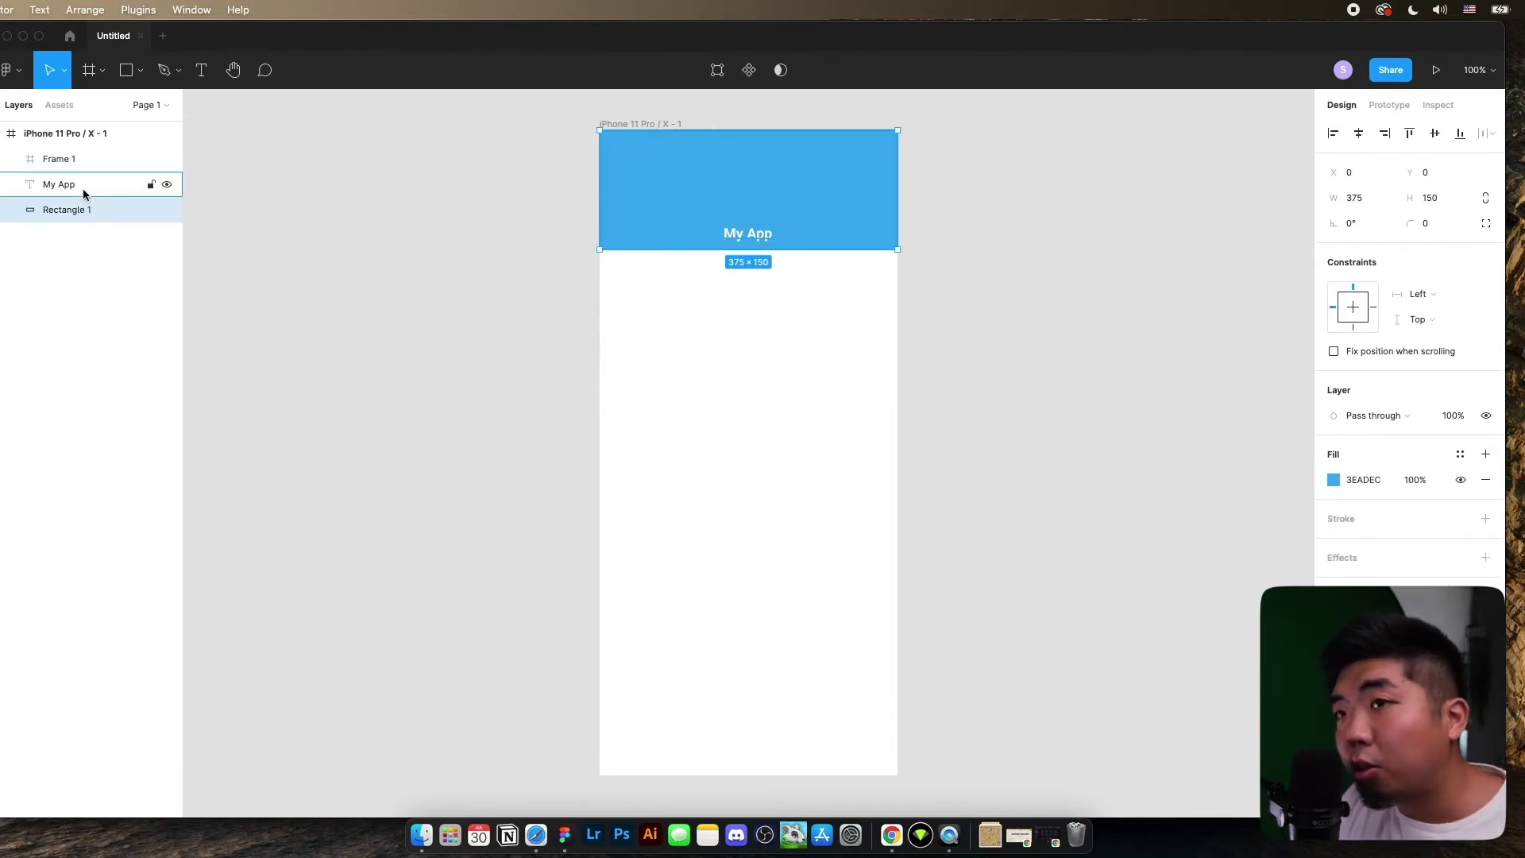
shift+click(77, 189)
drag(77, 191, 79, 160)
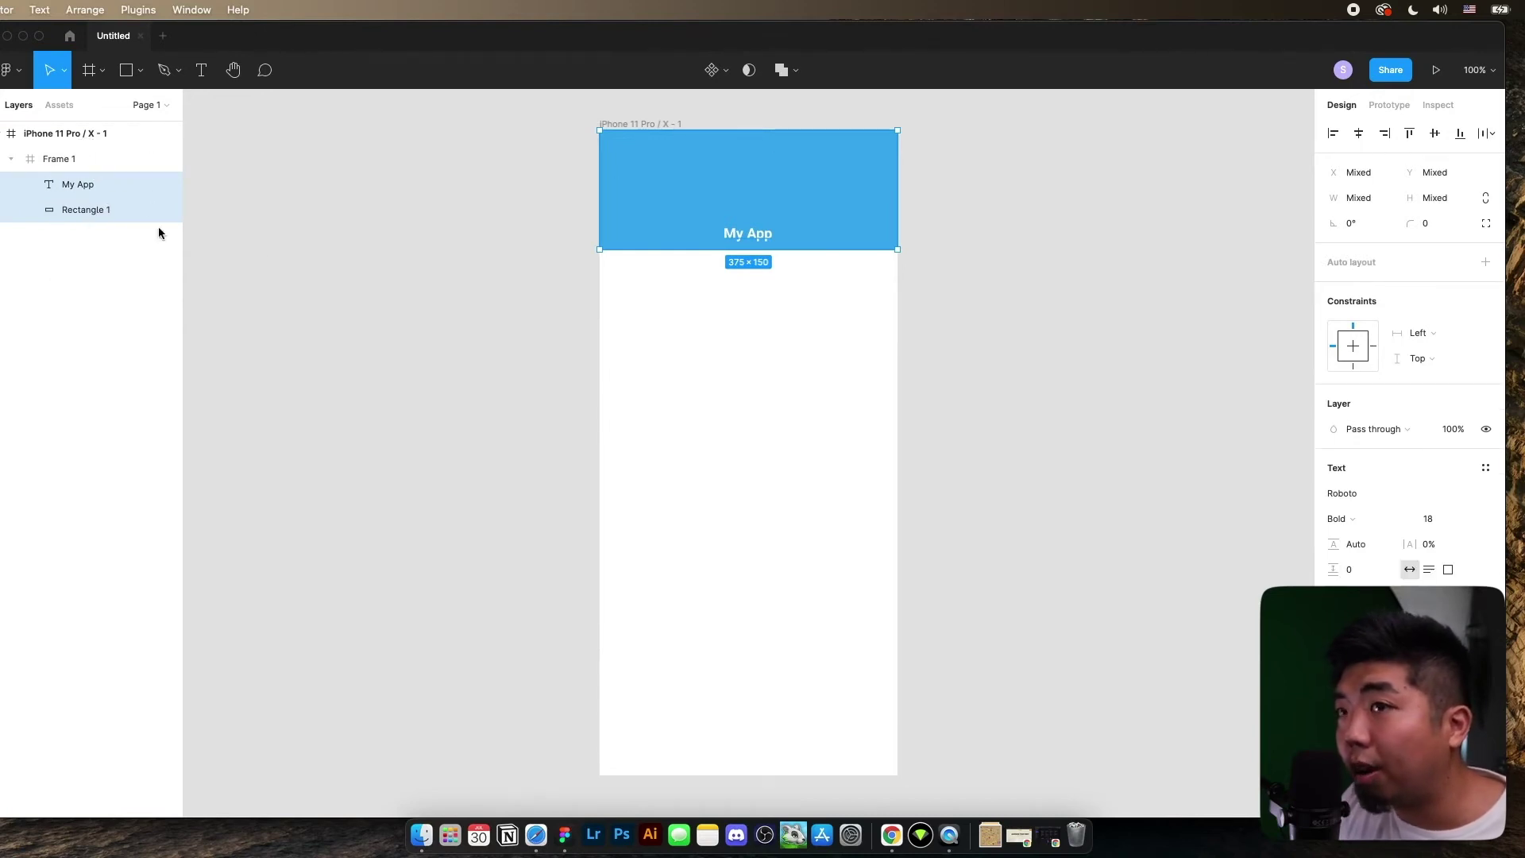
Step: Rename the header frame as "App TopBar [container:top-bar]"
double_click(62, 161)
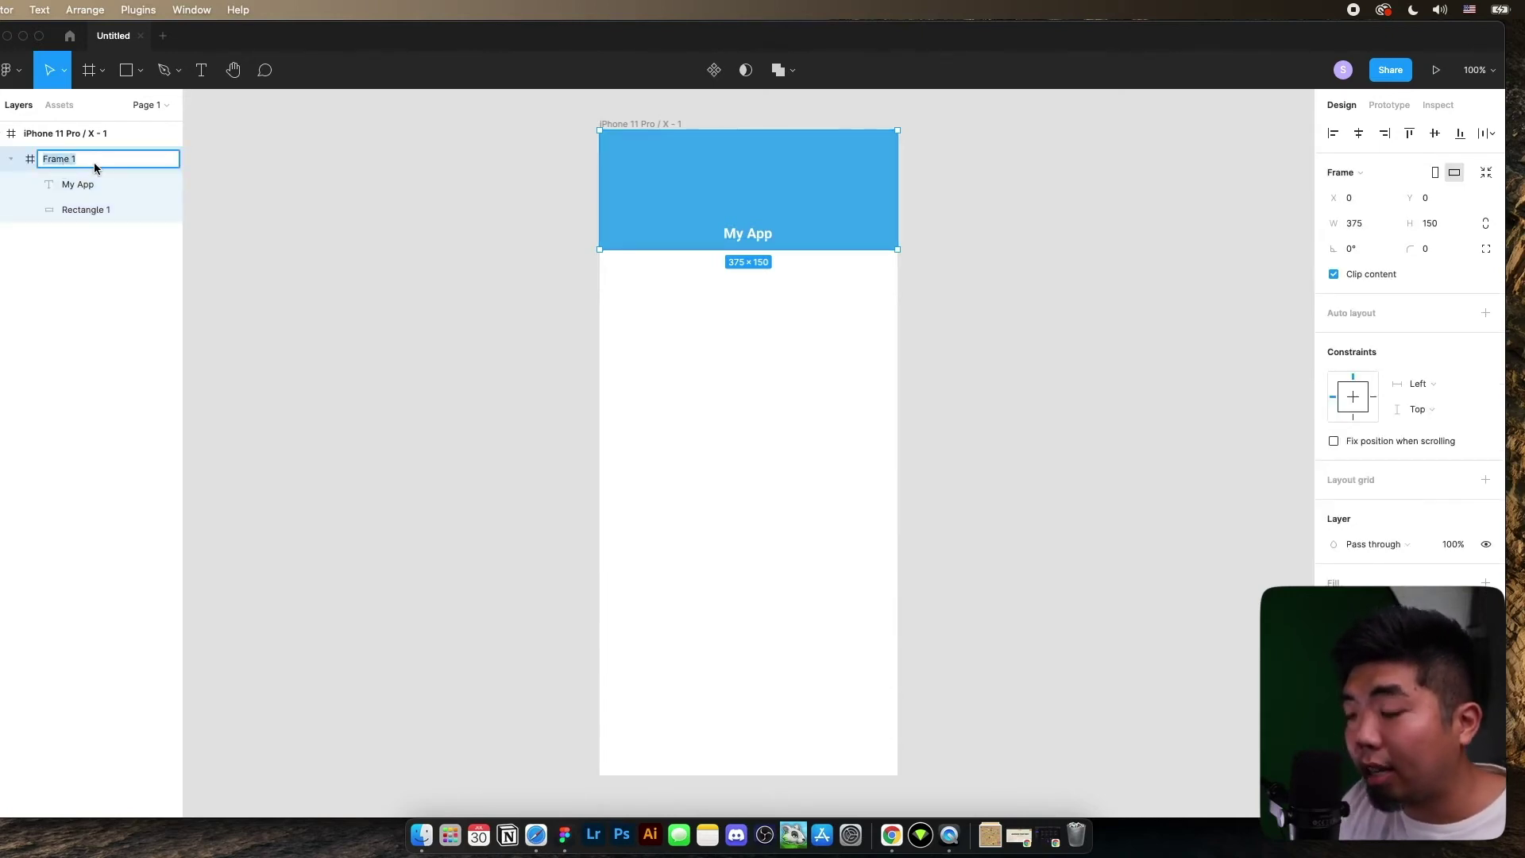
text(TopBar)
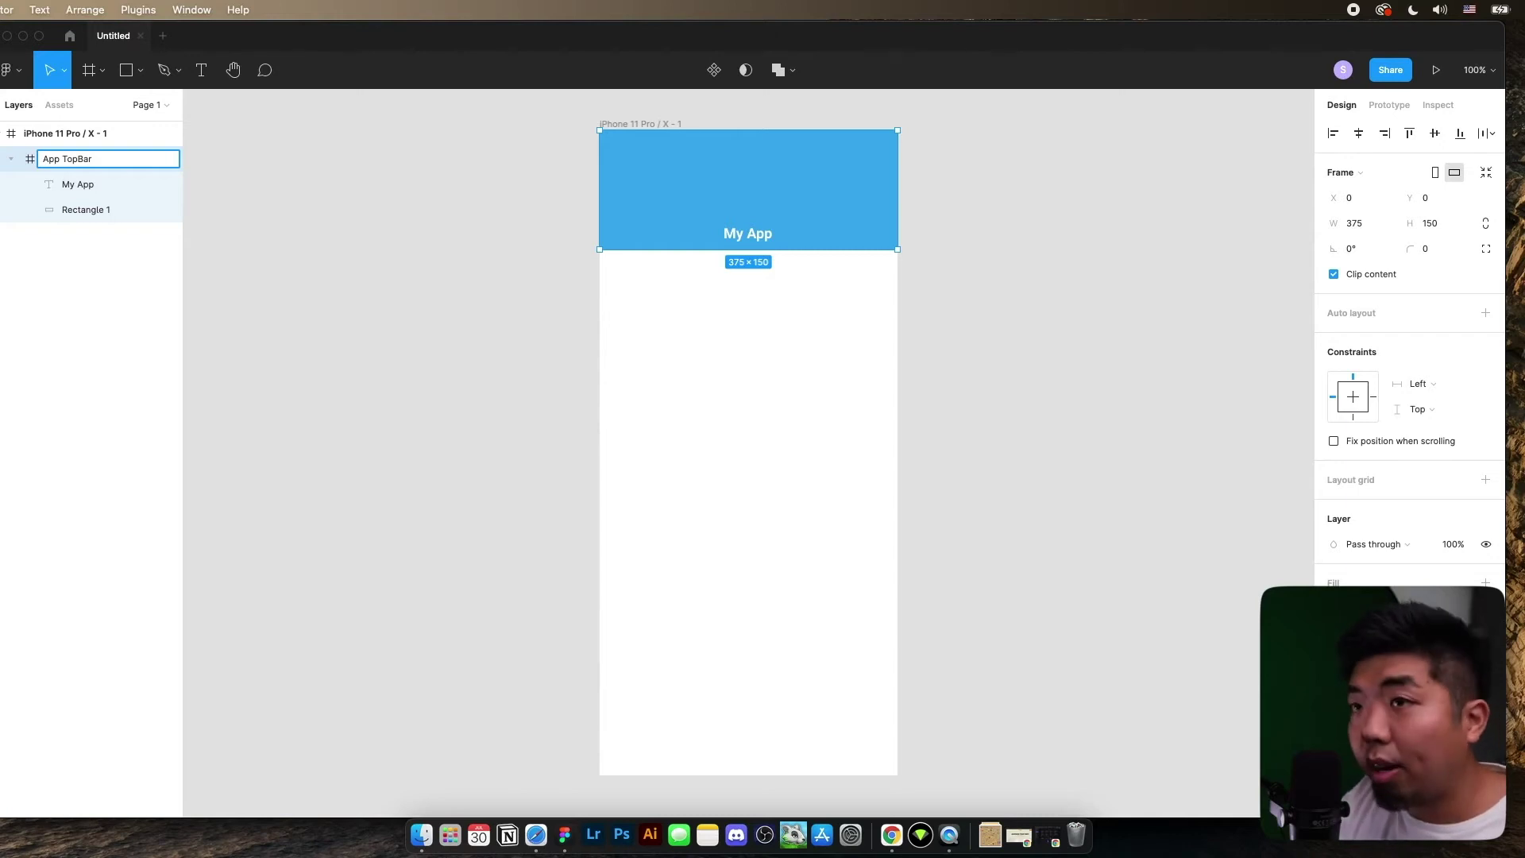
text([container:top-bar])
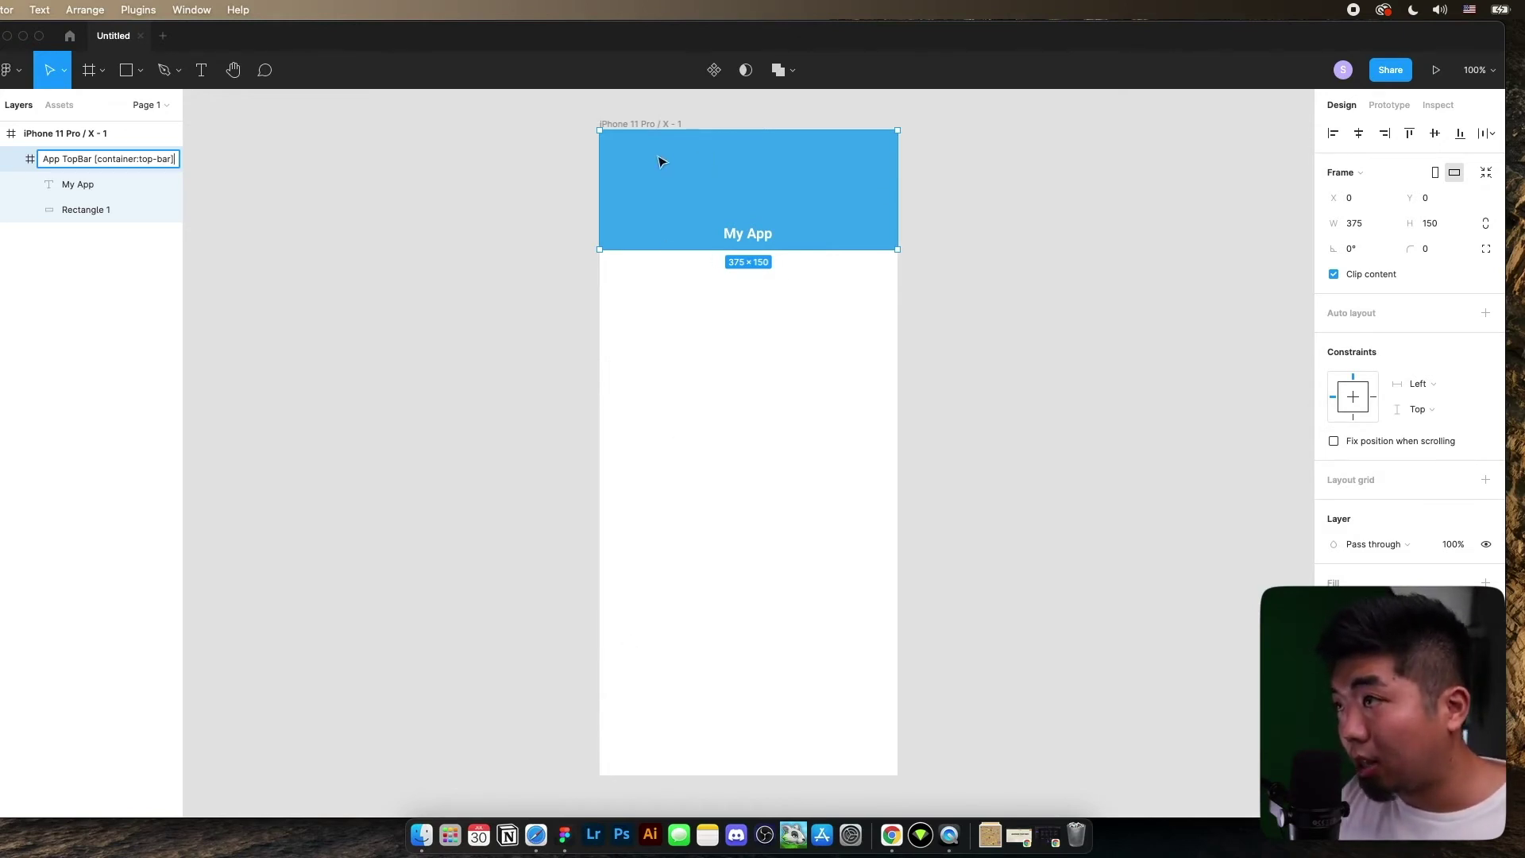
click(358, 224)
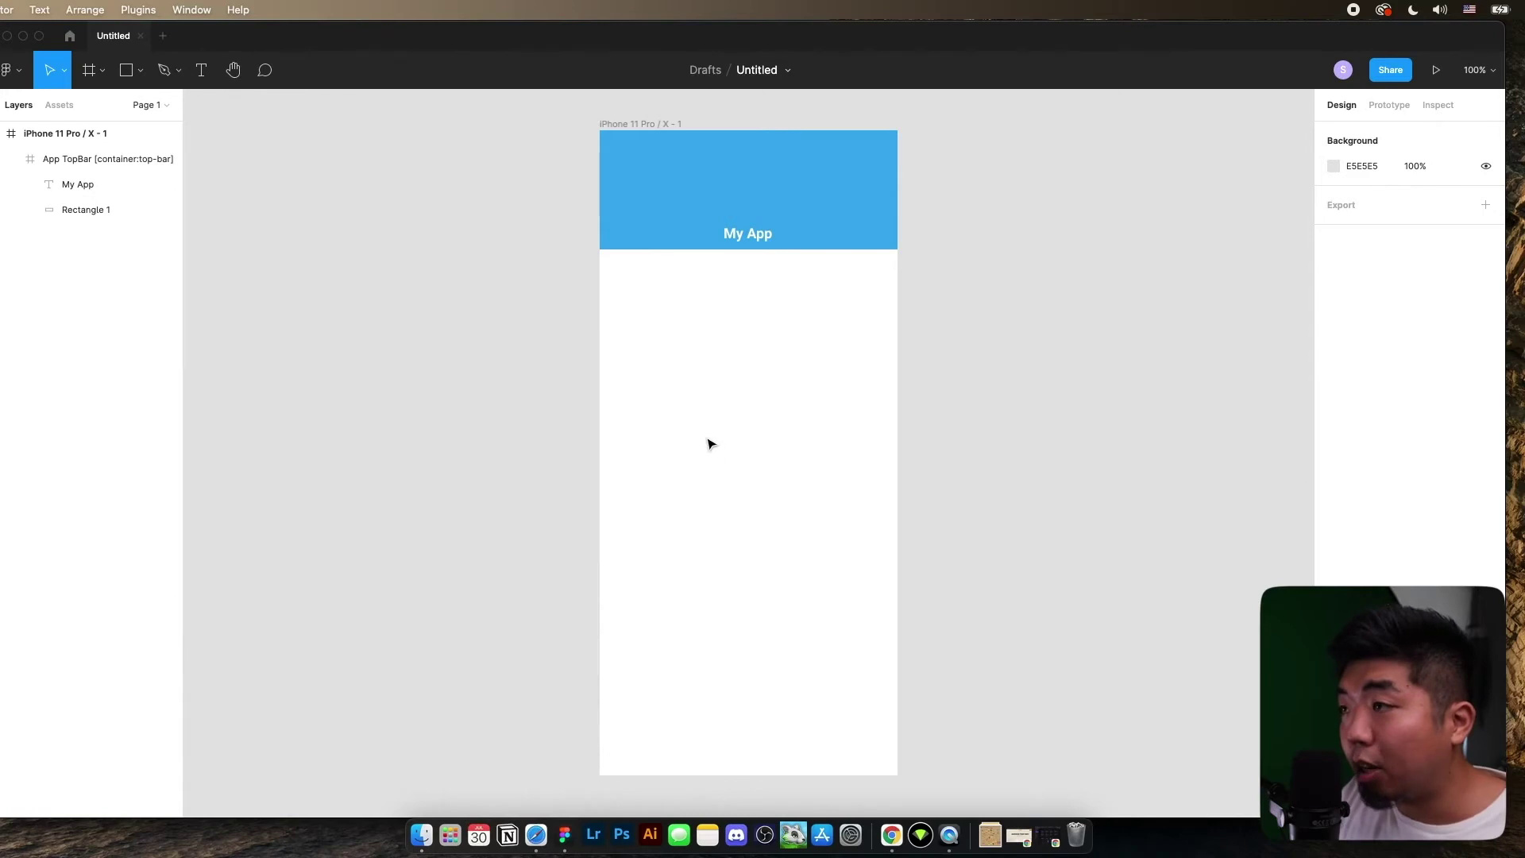
Step: Draw a wide placeholder rectangle just below the header, leaving a small margin on both sides
key(r)
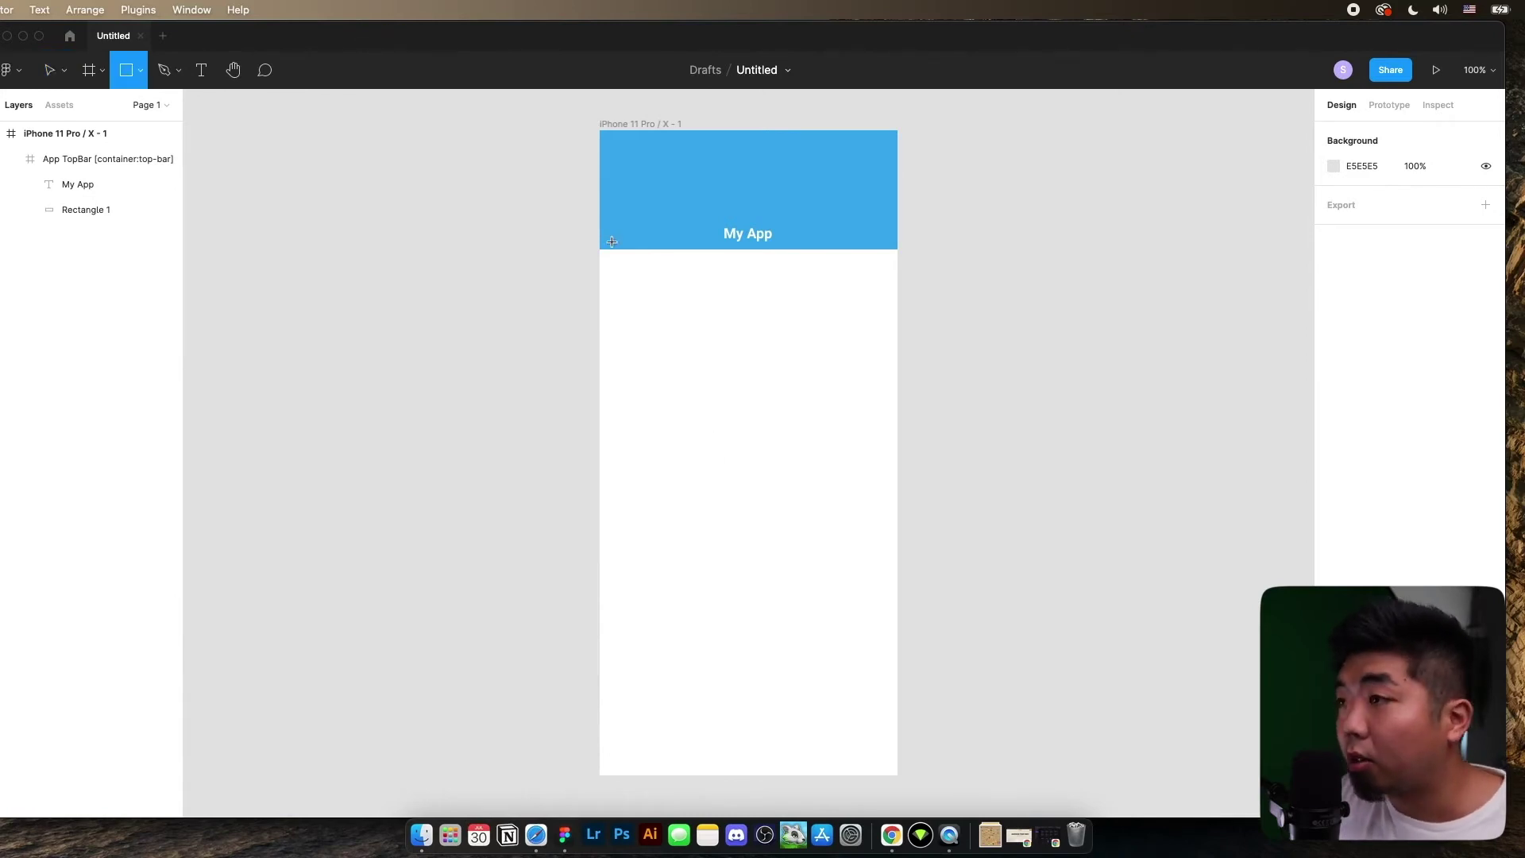
drag(615, 262, 884, 357)
click(711, 400)
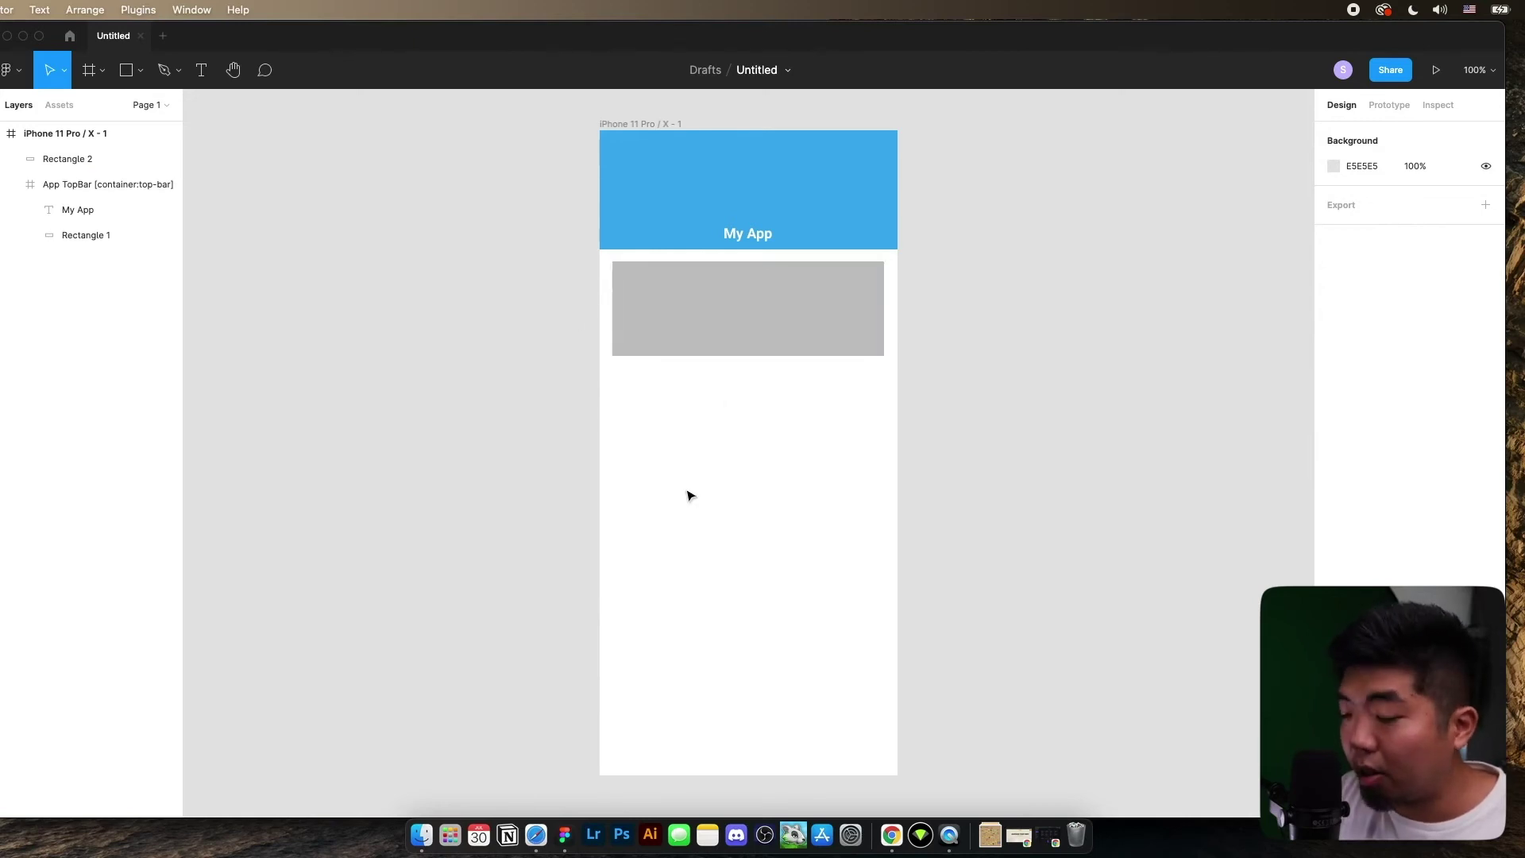
Step: Draw two placeholder rectangles side by side below the wide one, the second about 136 × 145, and line up their edges
key(r)
drag(616, 369, 758, 482)
key(r)
drag(776, 367, 884, 482)
click(1005, 486)
click(843, 398)
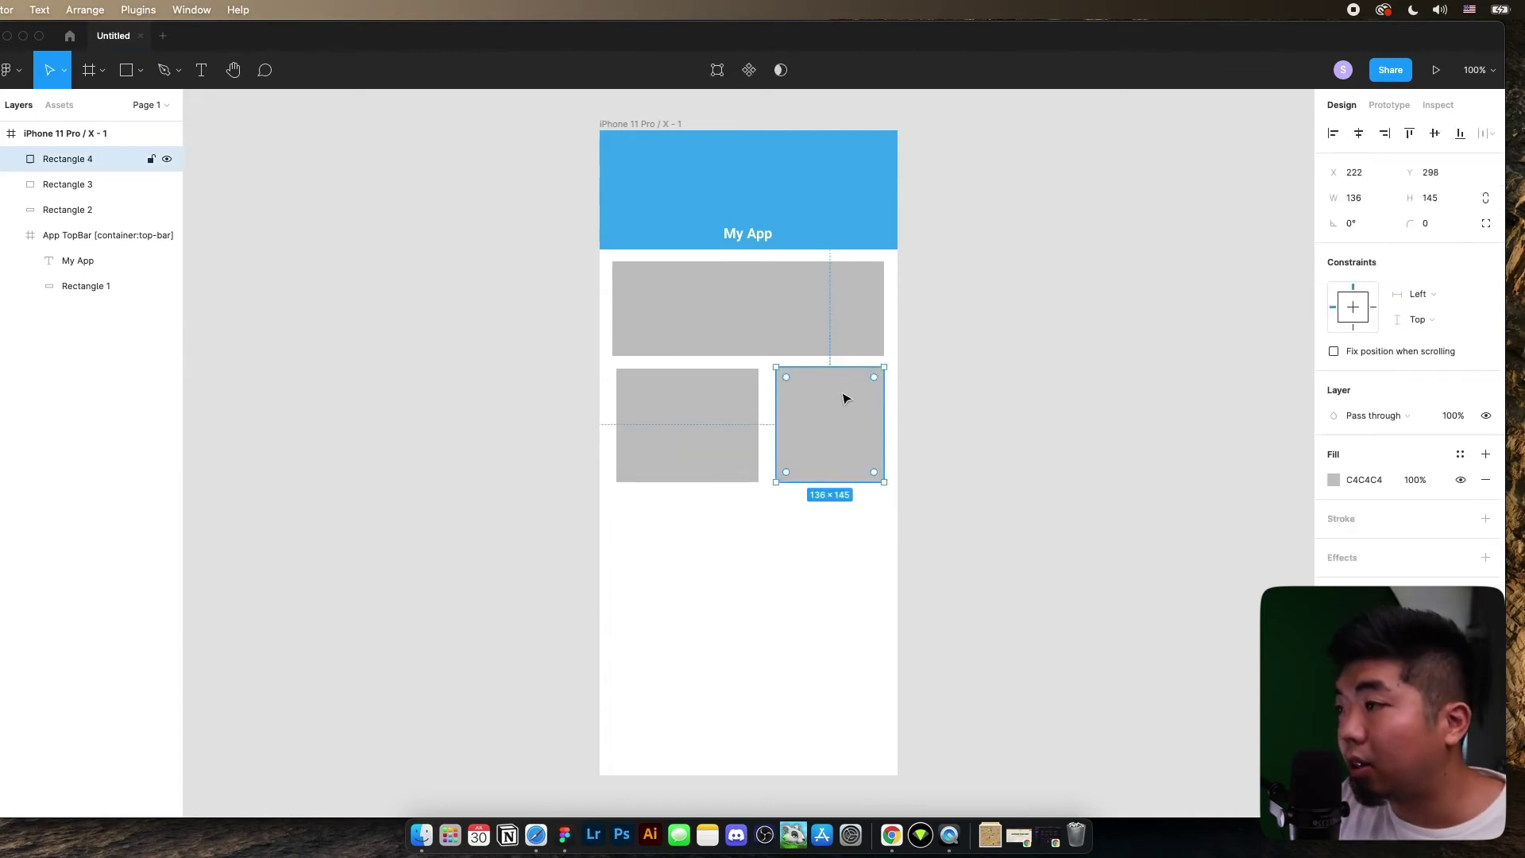
click(828, 362)
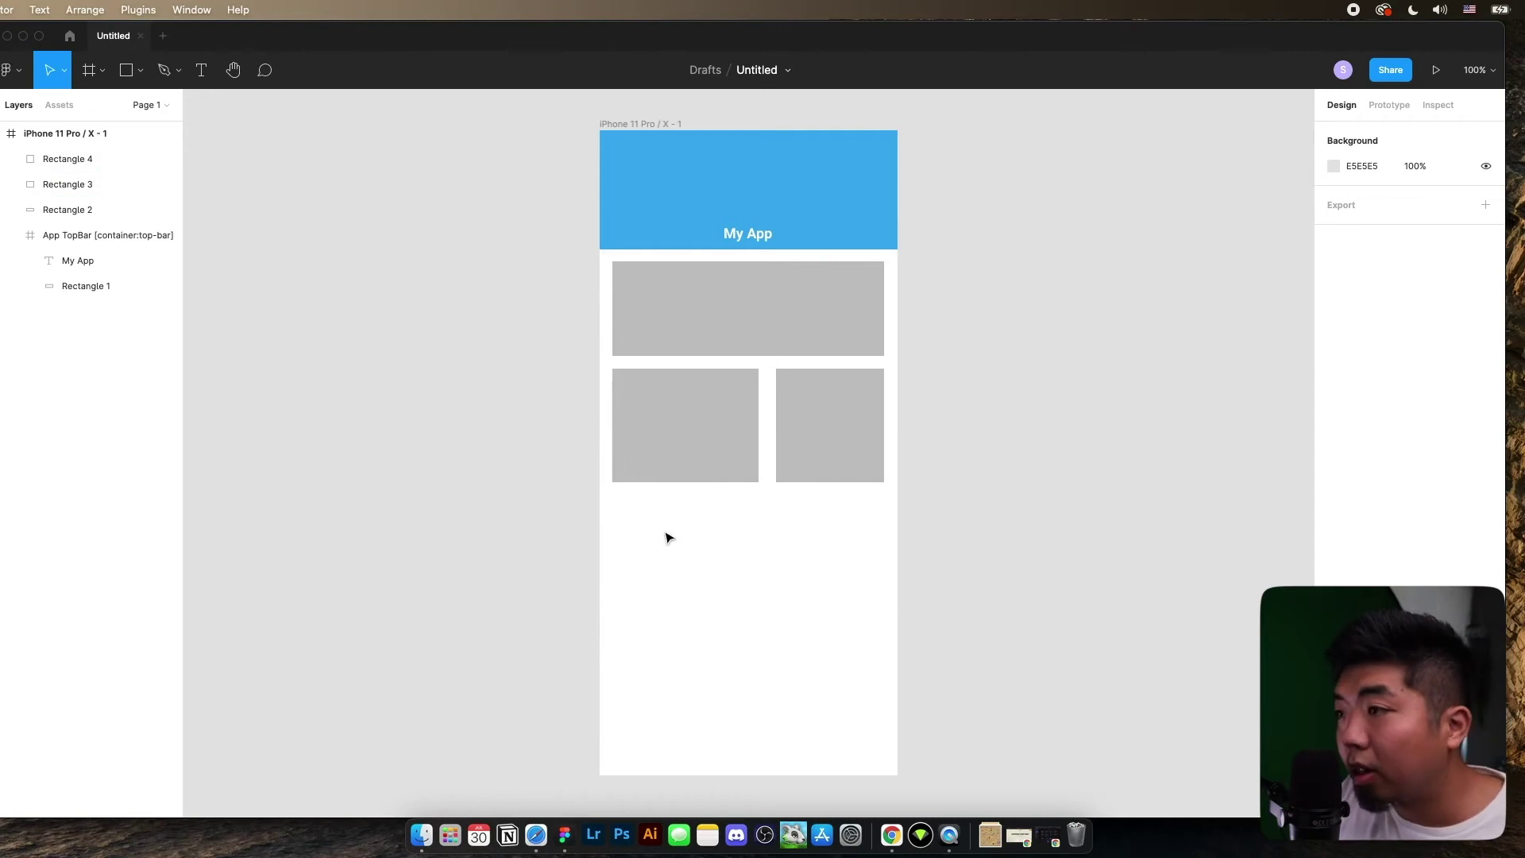
Step: Draw a frame about 375 × 143 around the wide placeholder rectangle, directly below the header
key(f)
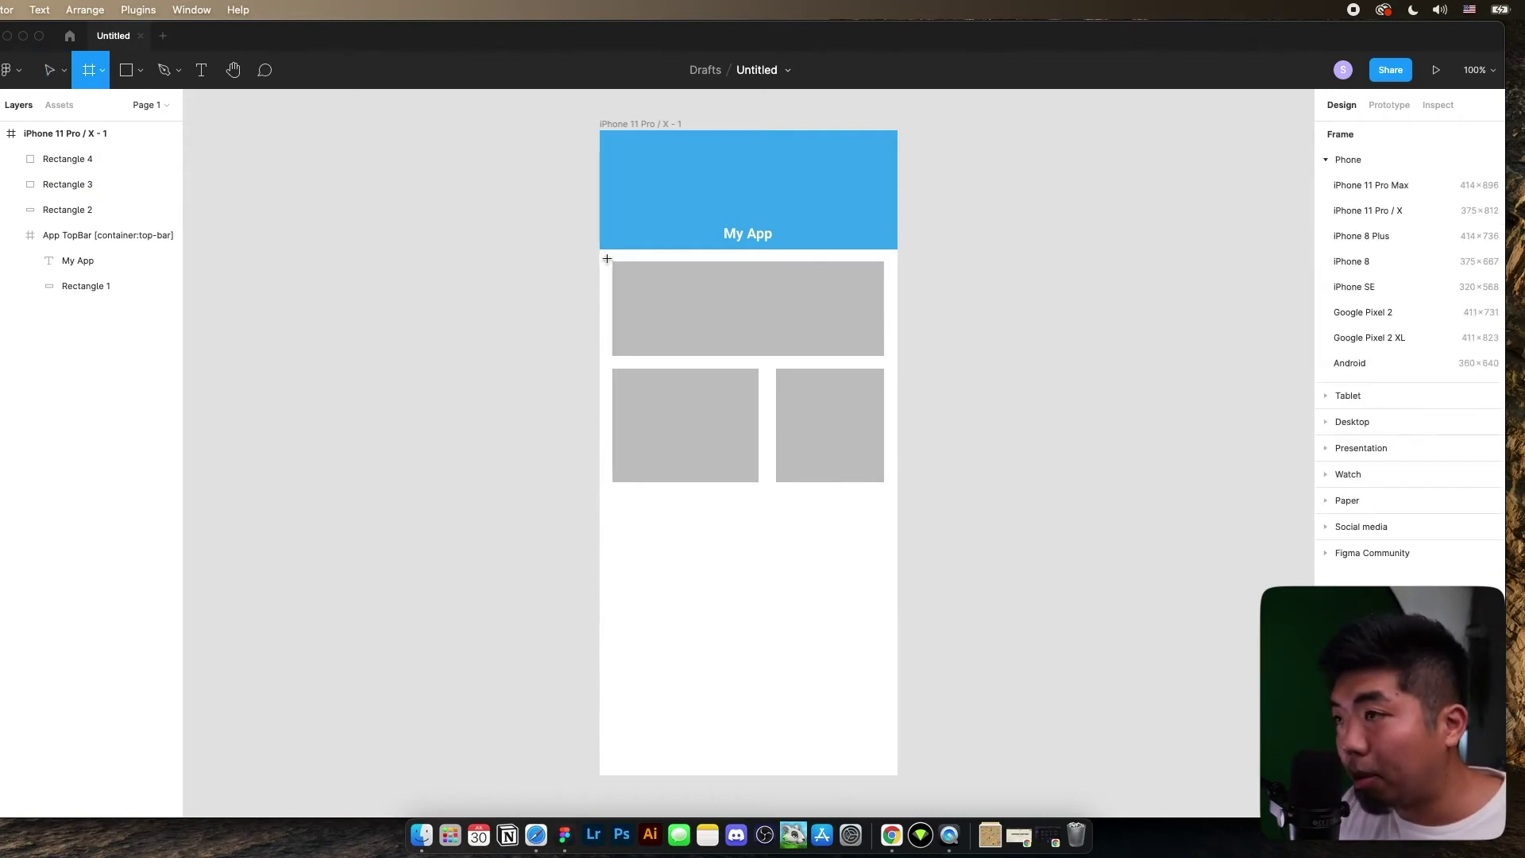
drag(599, 248, 897, 362)
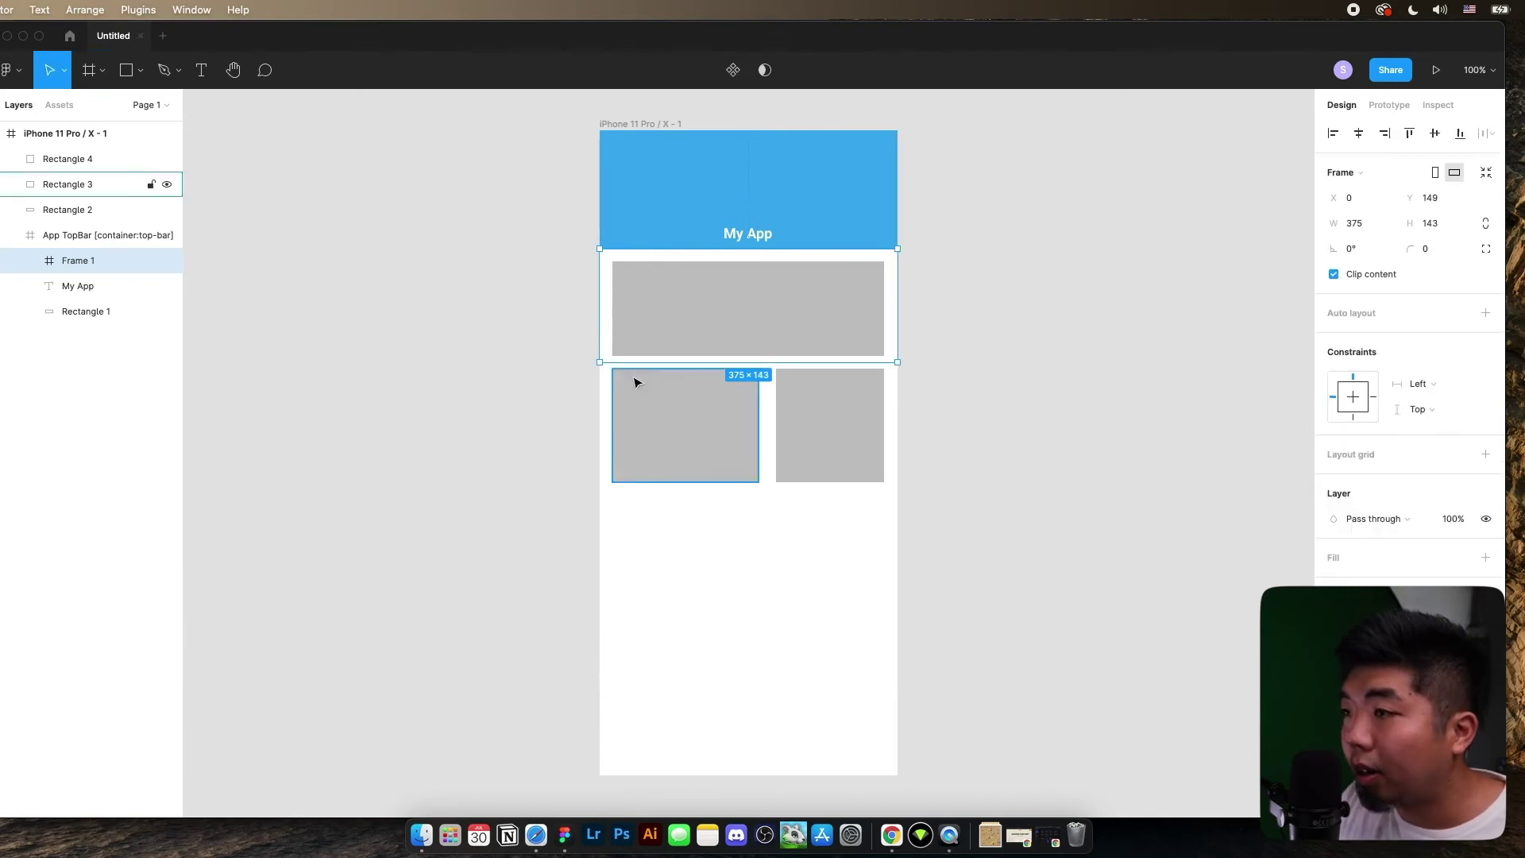
key(f)
drag(600, 362, 896, 489)
click(893, 356)
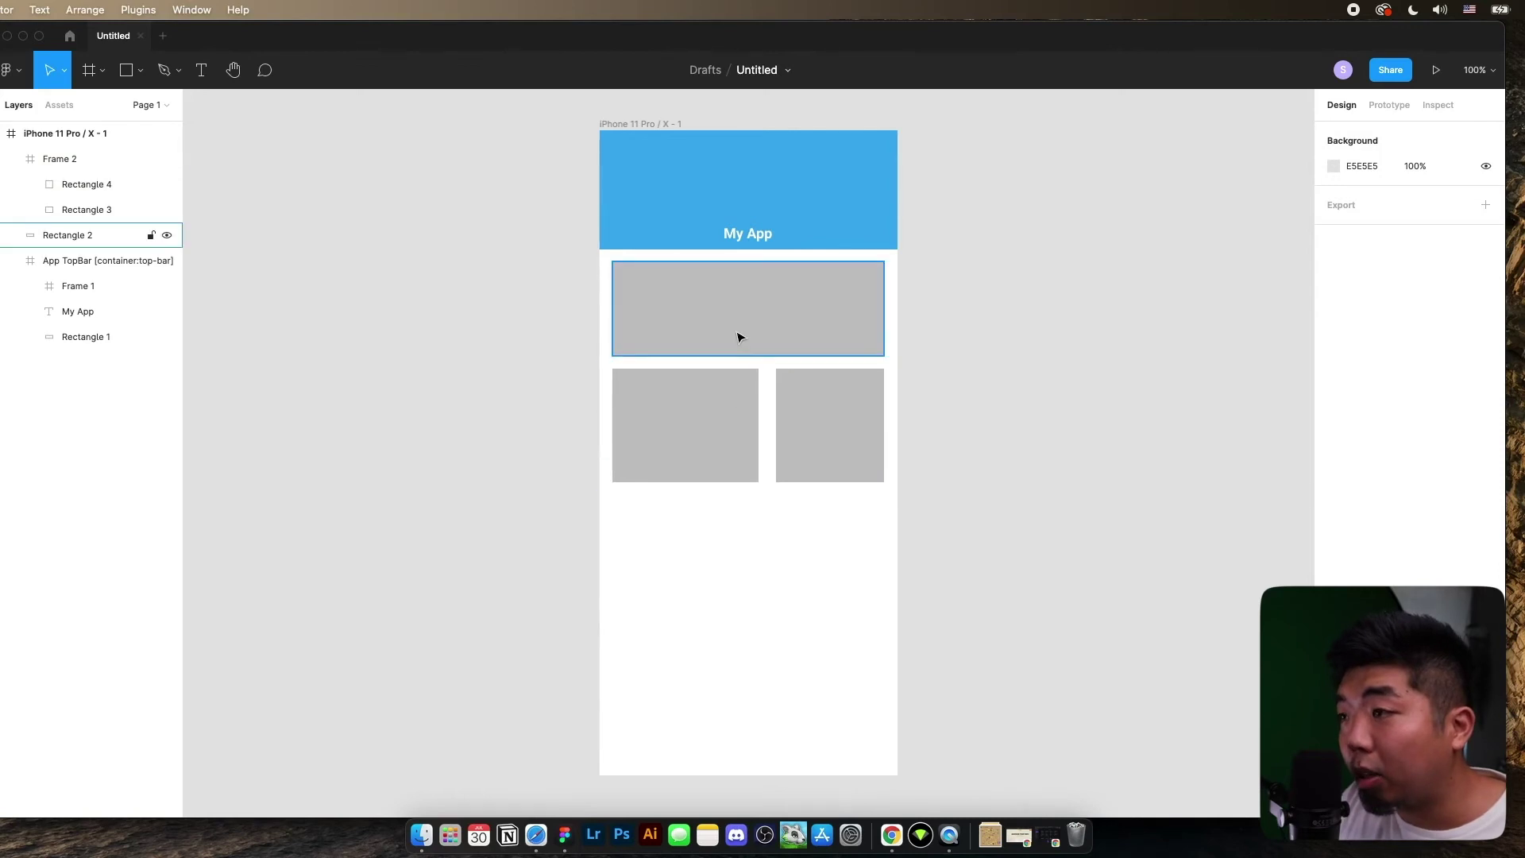
click(897, 379)
key(super+shift+g)
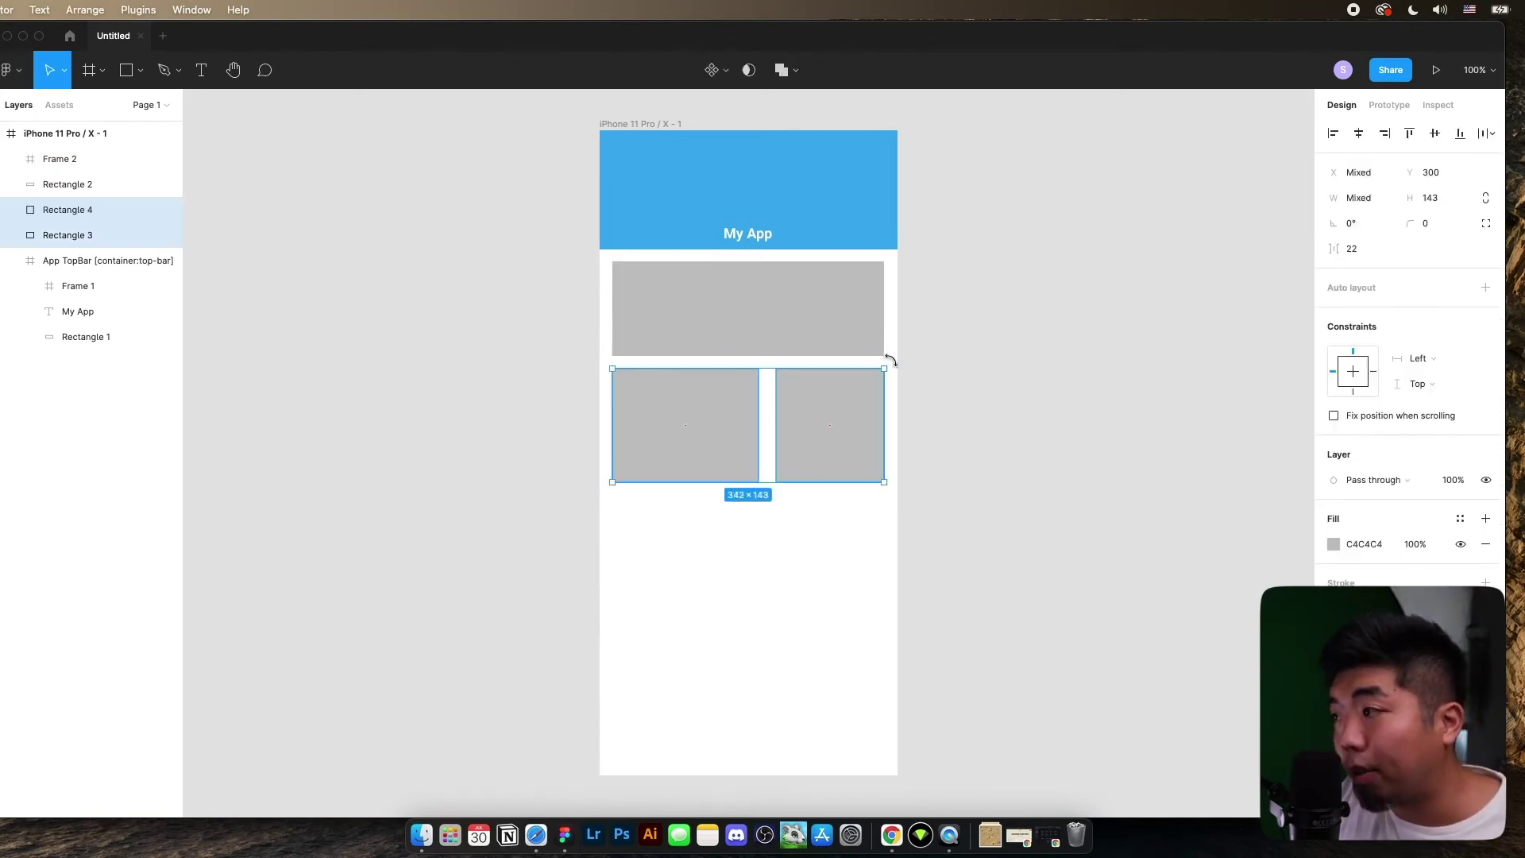
click(99, 165)
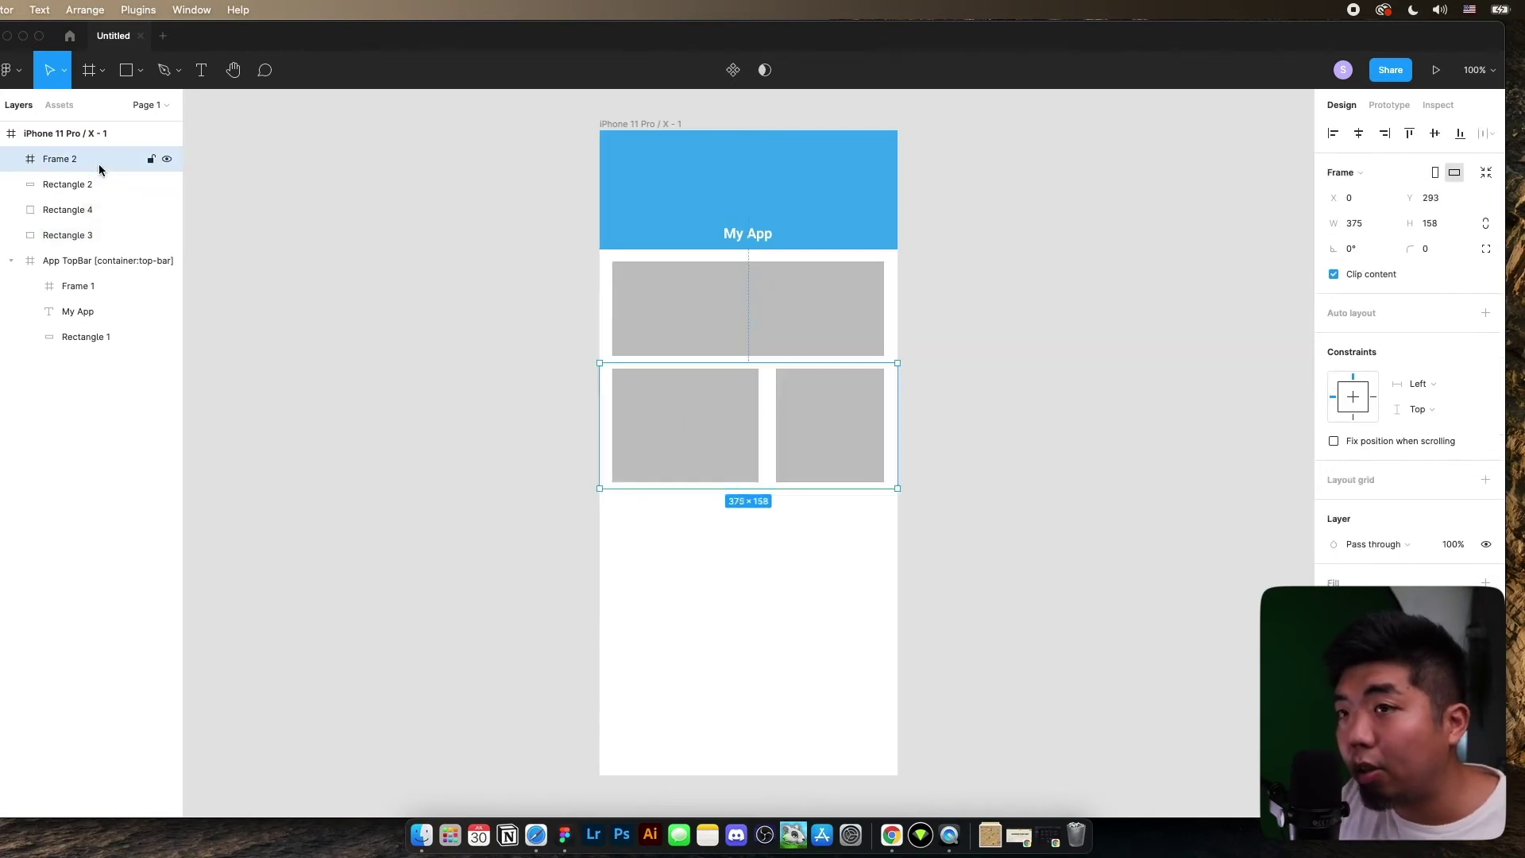
key(Delete)
Step: Draw one full-width frame around all three placeholder rectangles and shorten it to about 375 × 310
key(f)
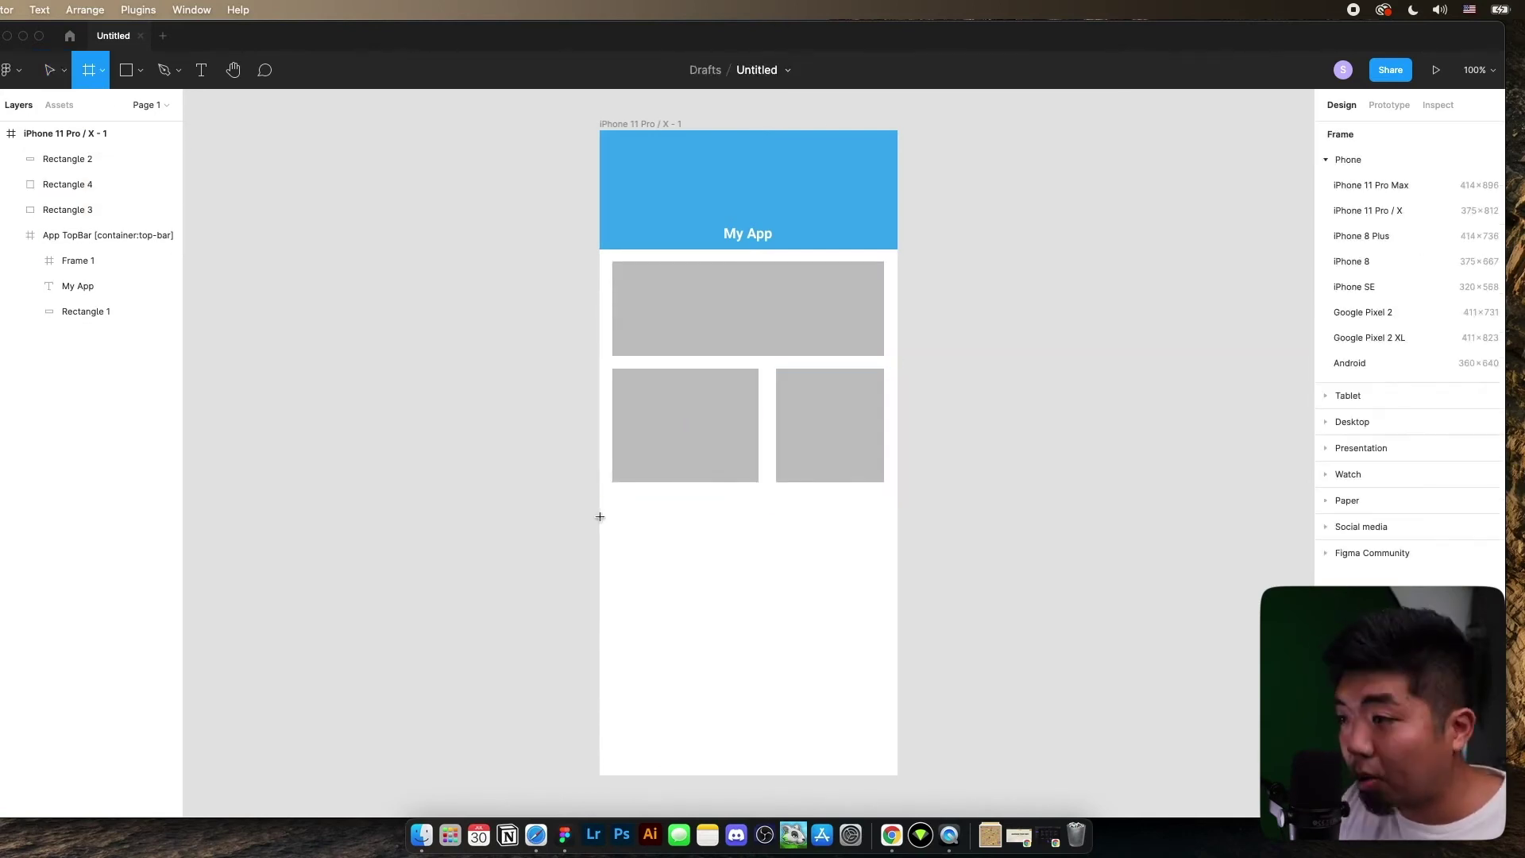
drag(599, 517, 898, 253)
drag(852, 515, 854, 495)
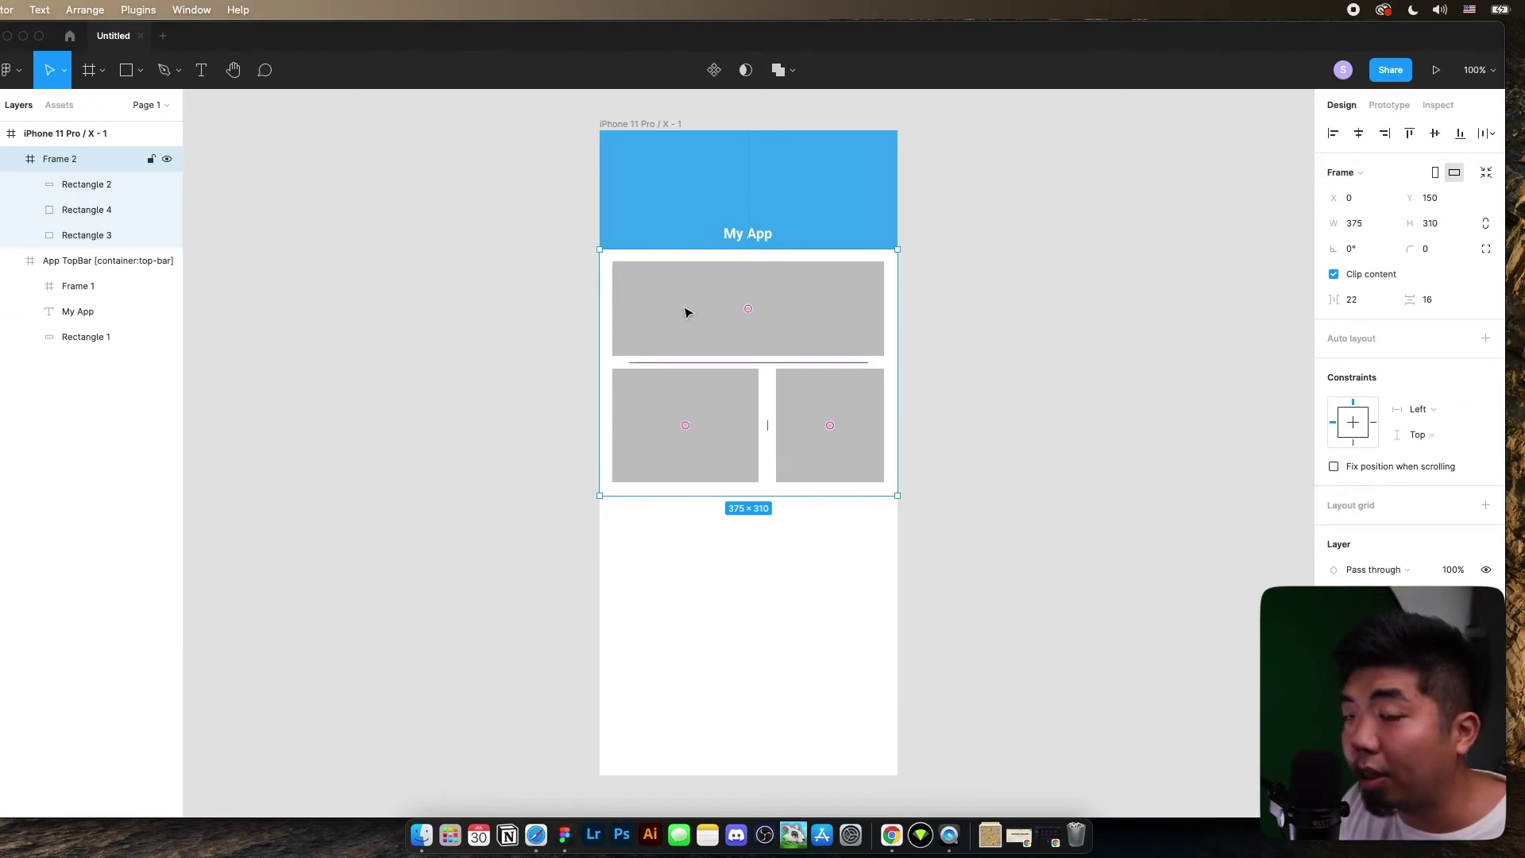
Step: Rename the frame holding the three rectangles as "Stats [container]"
click(86, 159)
double_click(86, 160)
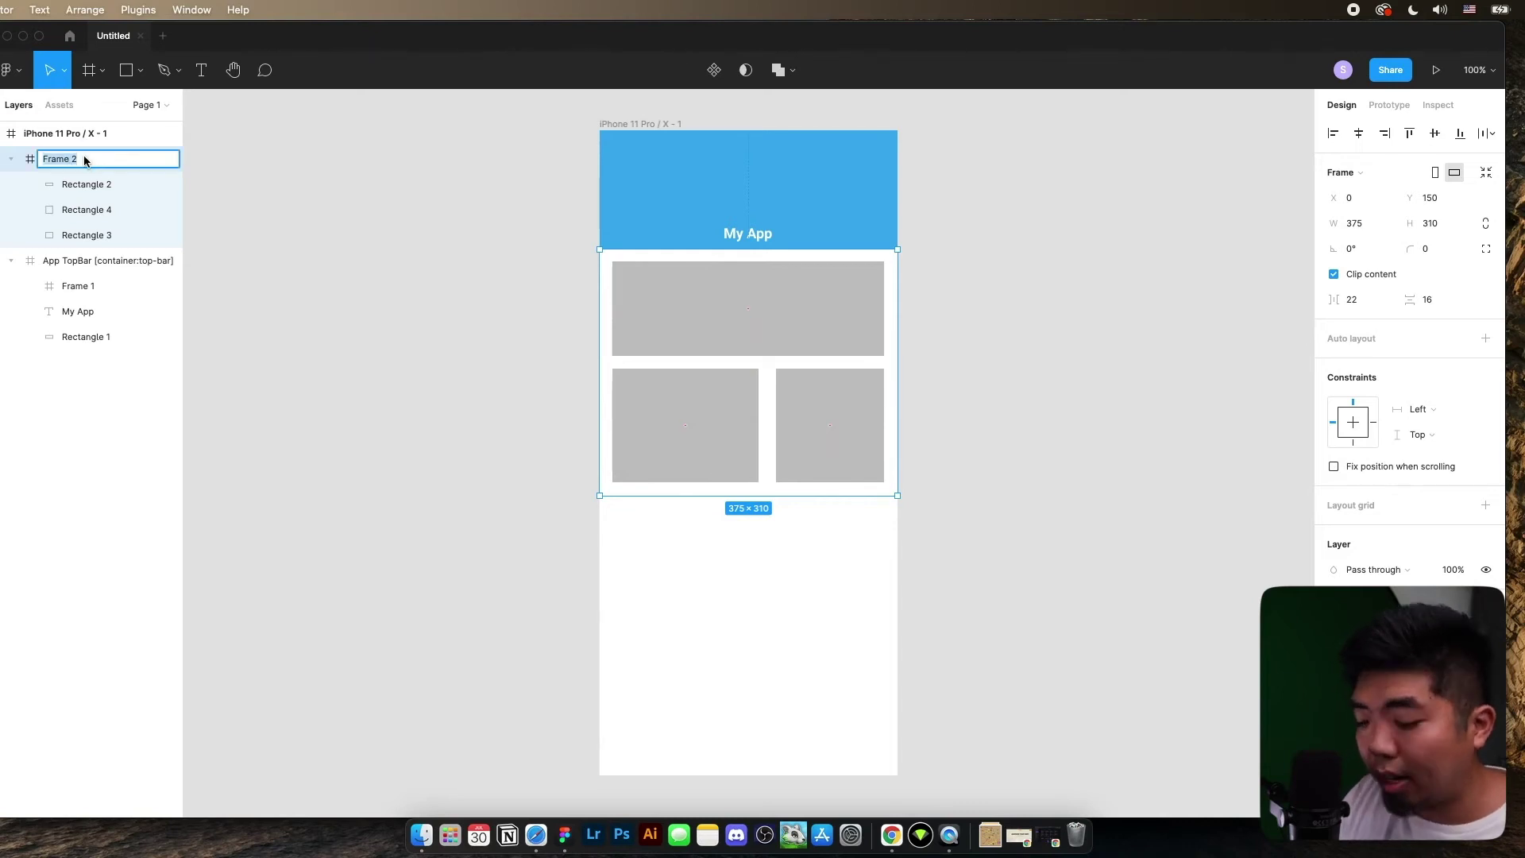
text(Sta)
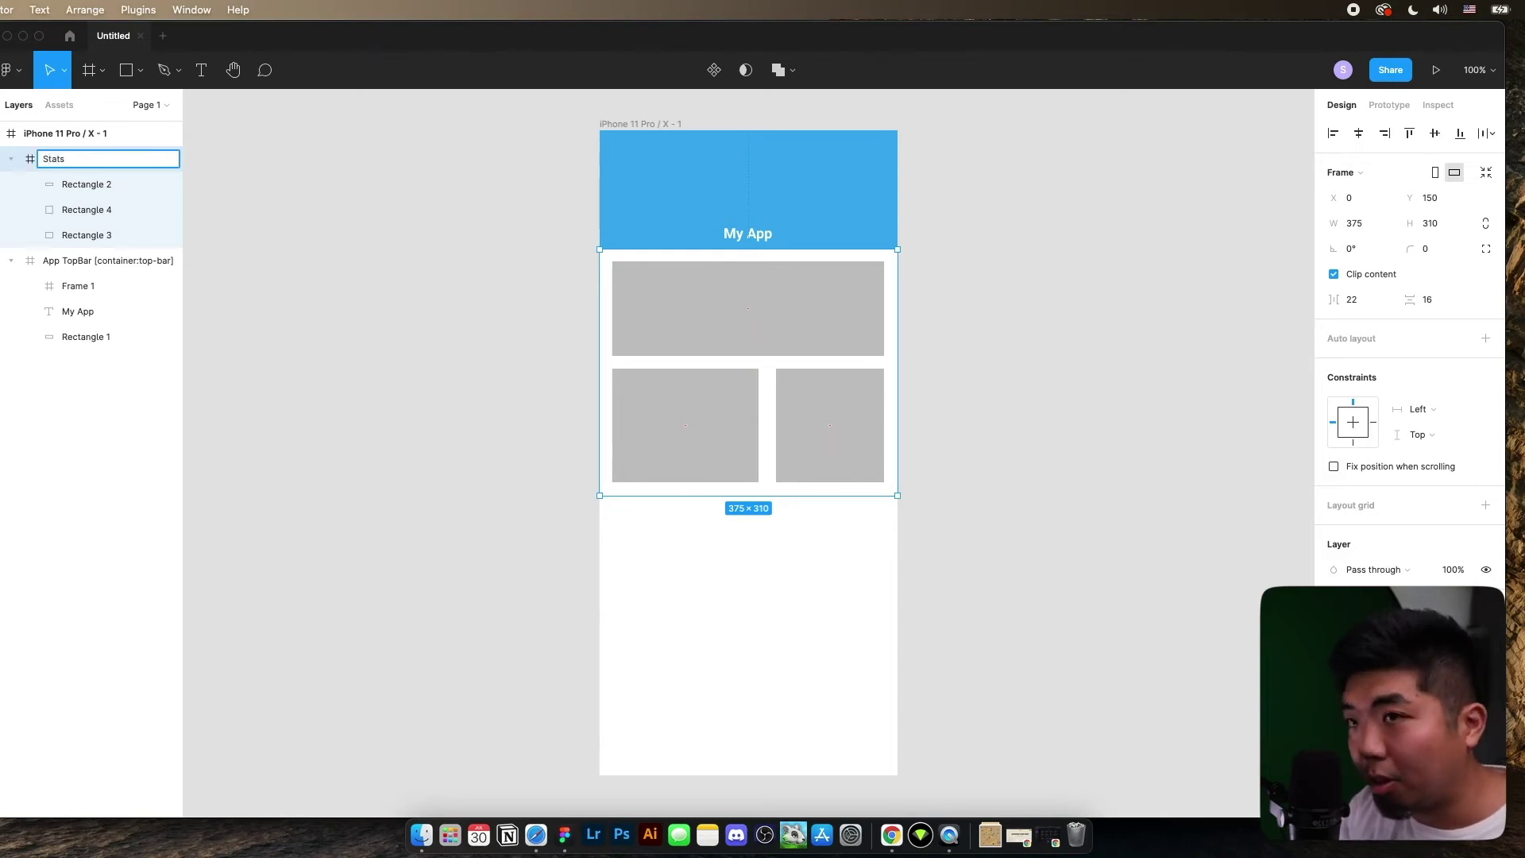
text(ts)
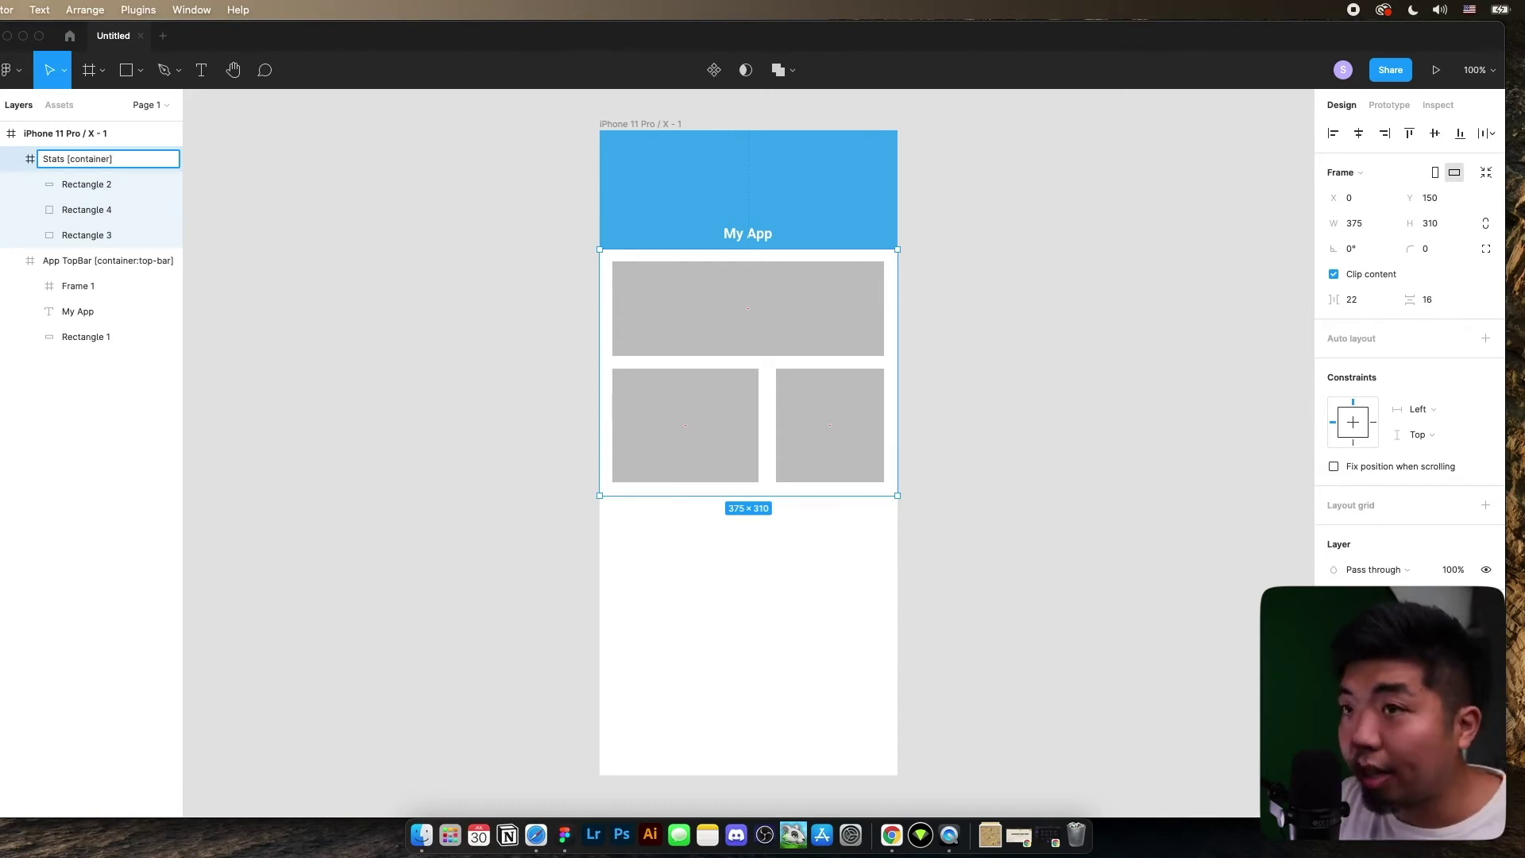
key(Return)
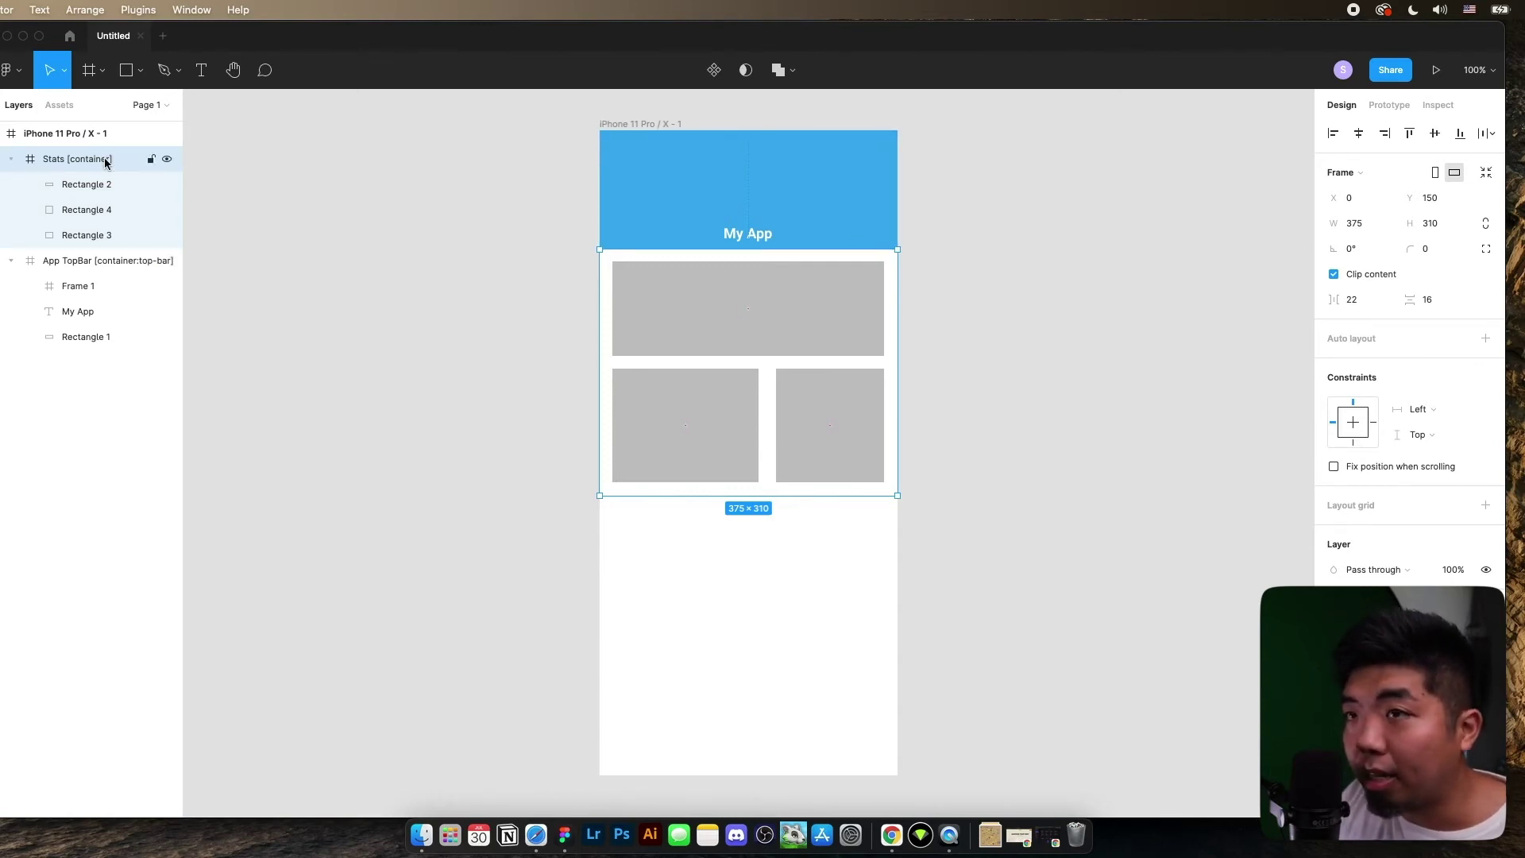
Step: Move the Stats [container] frame down to Y 199 and back up against the header at Y 150
click(12, 159)
drag(827, 339, 823, 378)
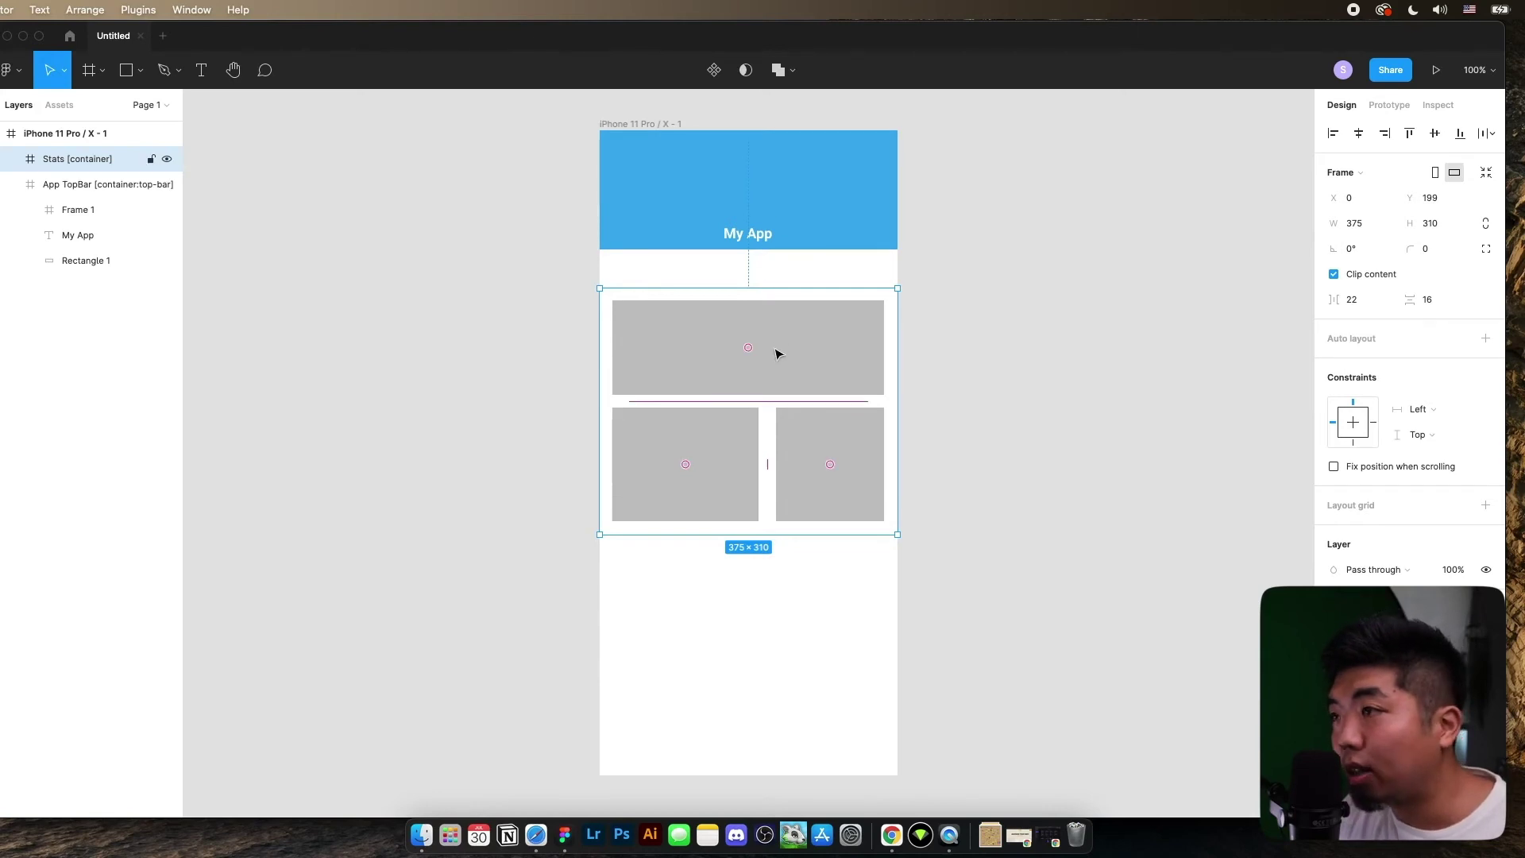
drag(776, 353, 780, 317)
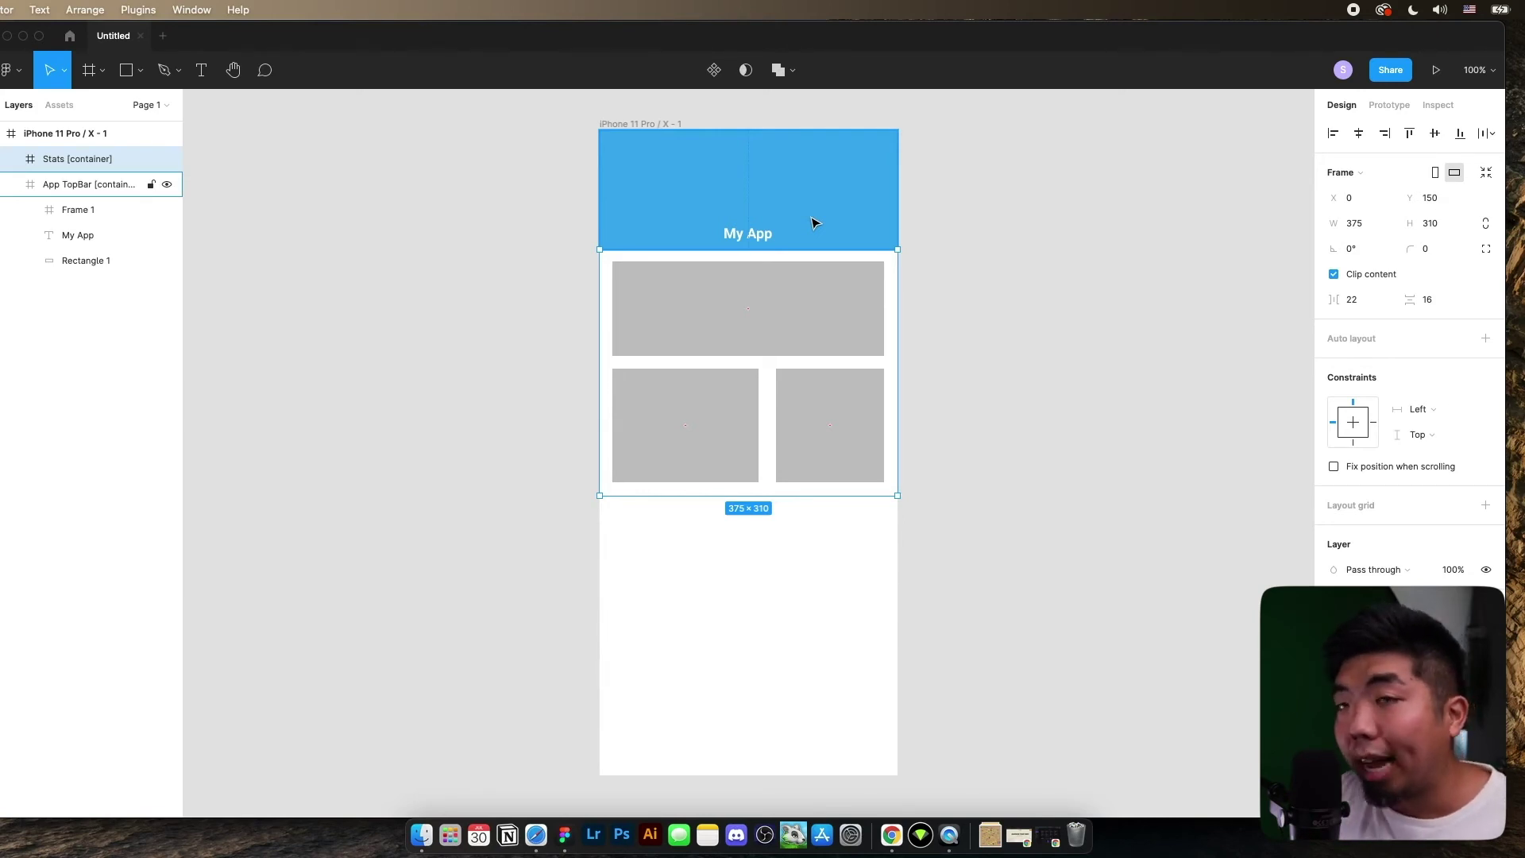
Step: Enlarge the Stats [container] frame to about 375 × 359, with its upper edge meeting the header
scroll(814, 222, left, 3)
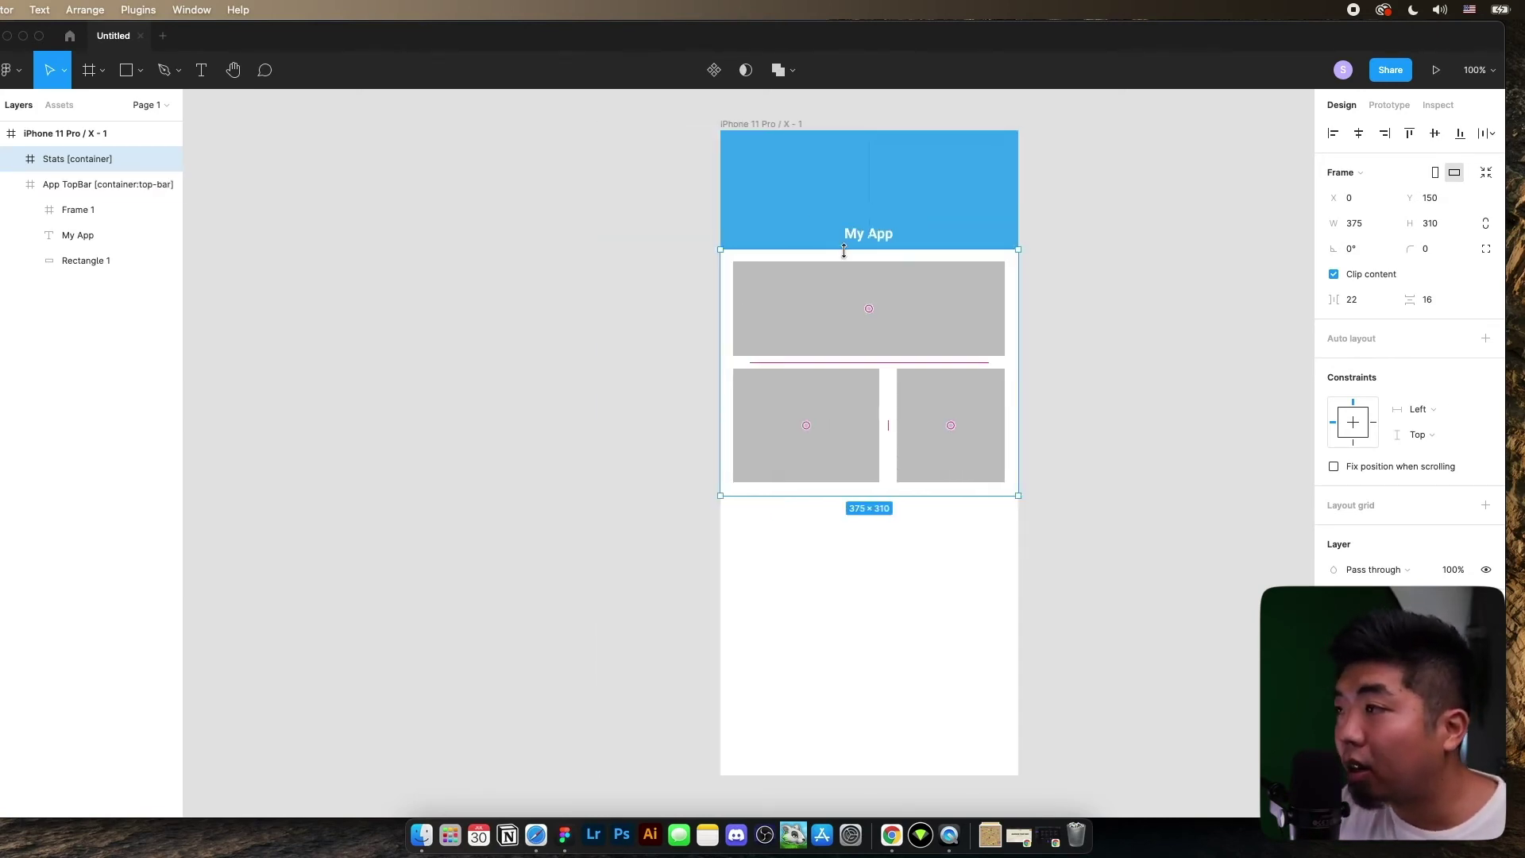
scroll(845, 249, right, 2)
drag(856, 297, 884, 250)
Step: Shift the three placeholder rectangles down together inside the Stats [container] frame, widening the gap below the header
click(11, 159)
click(79, 184)
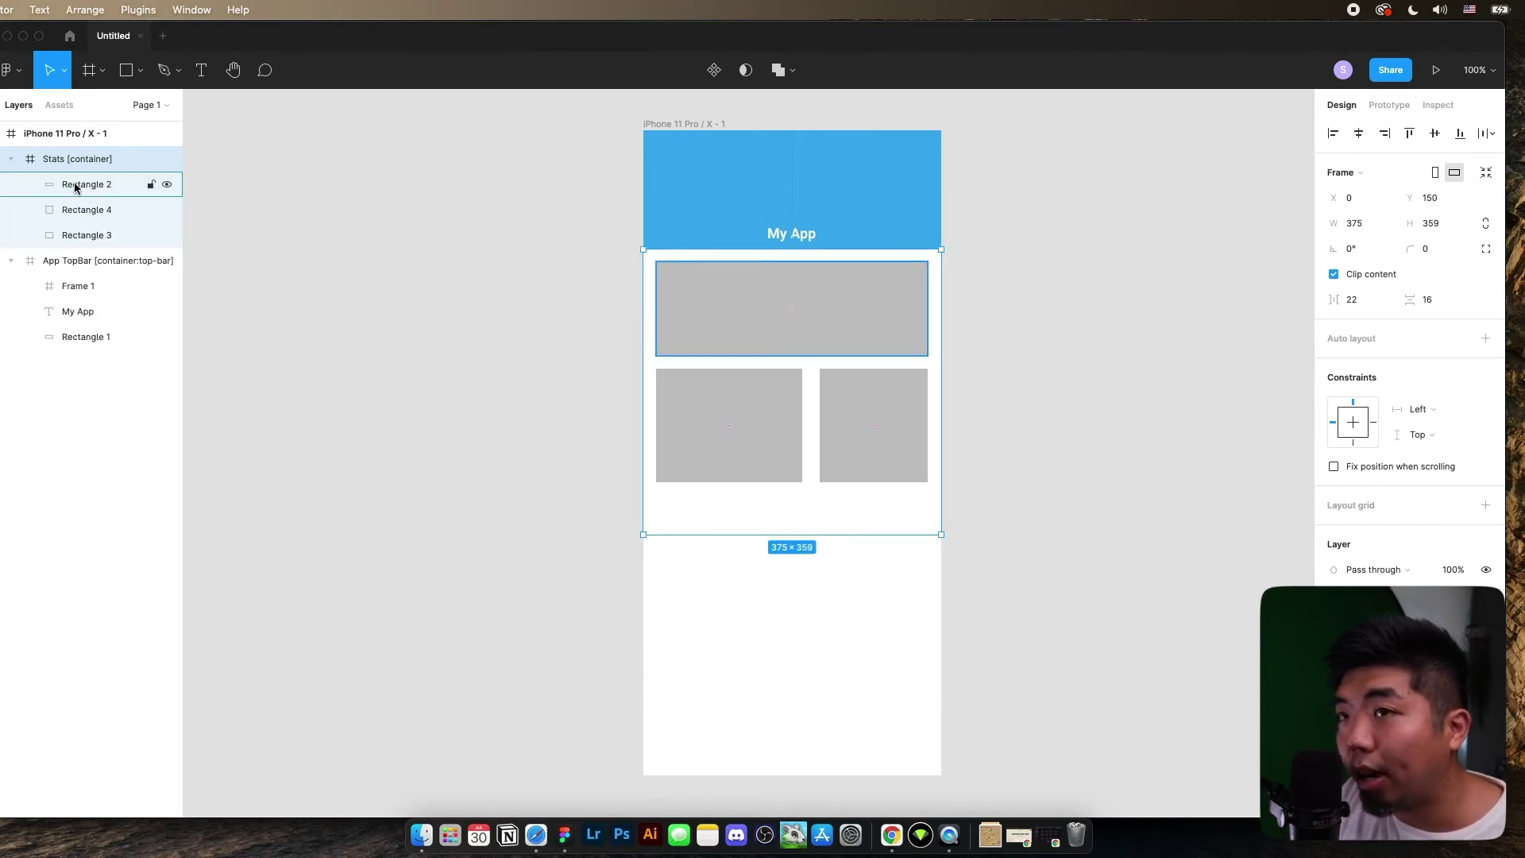
shift+click(98, 239)
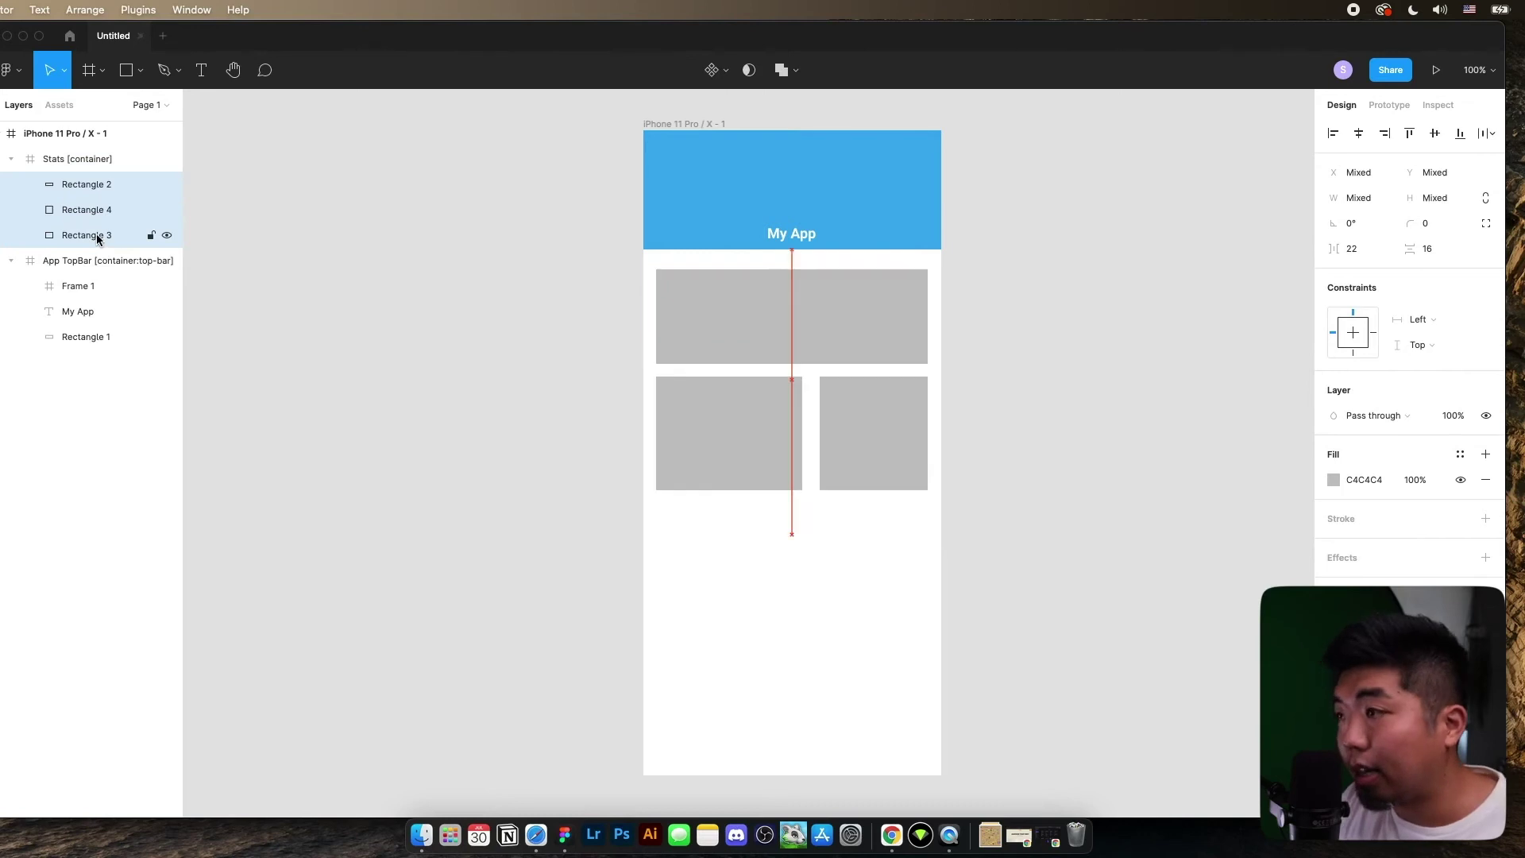
right_click(98, 237)
key(Escape)
key(shift+Down)
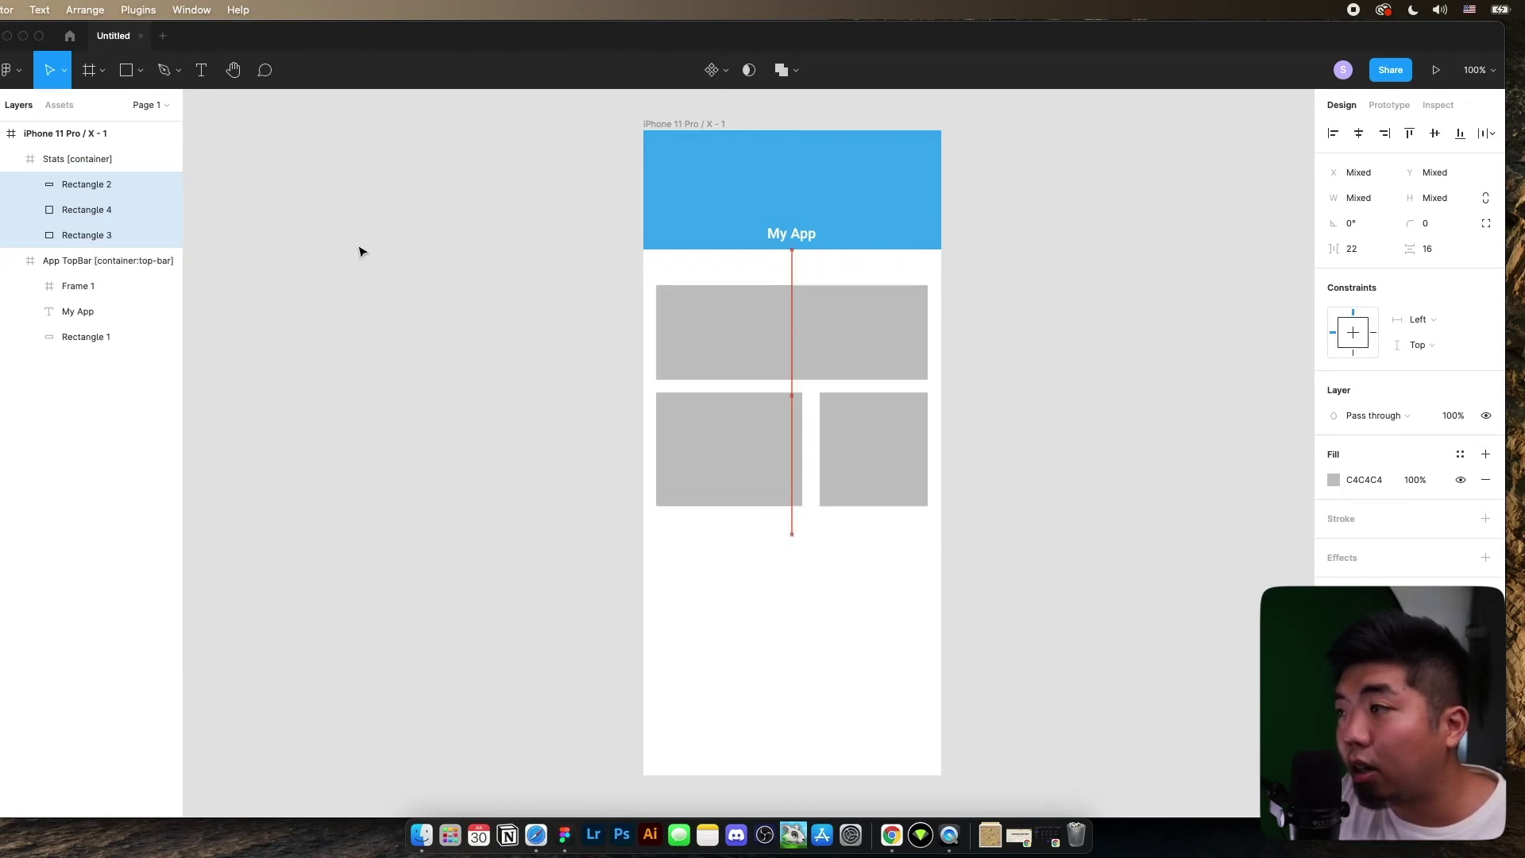
click(1015, 340)
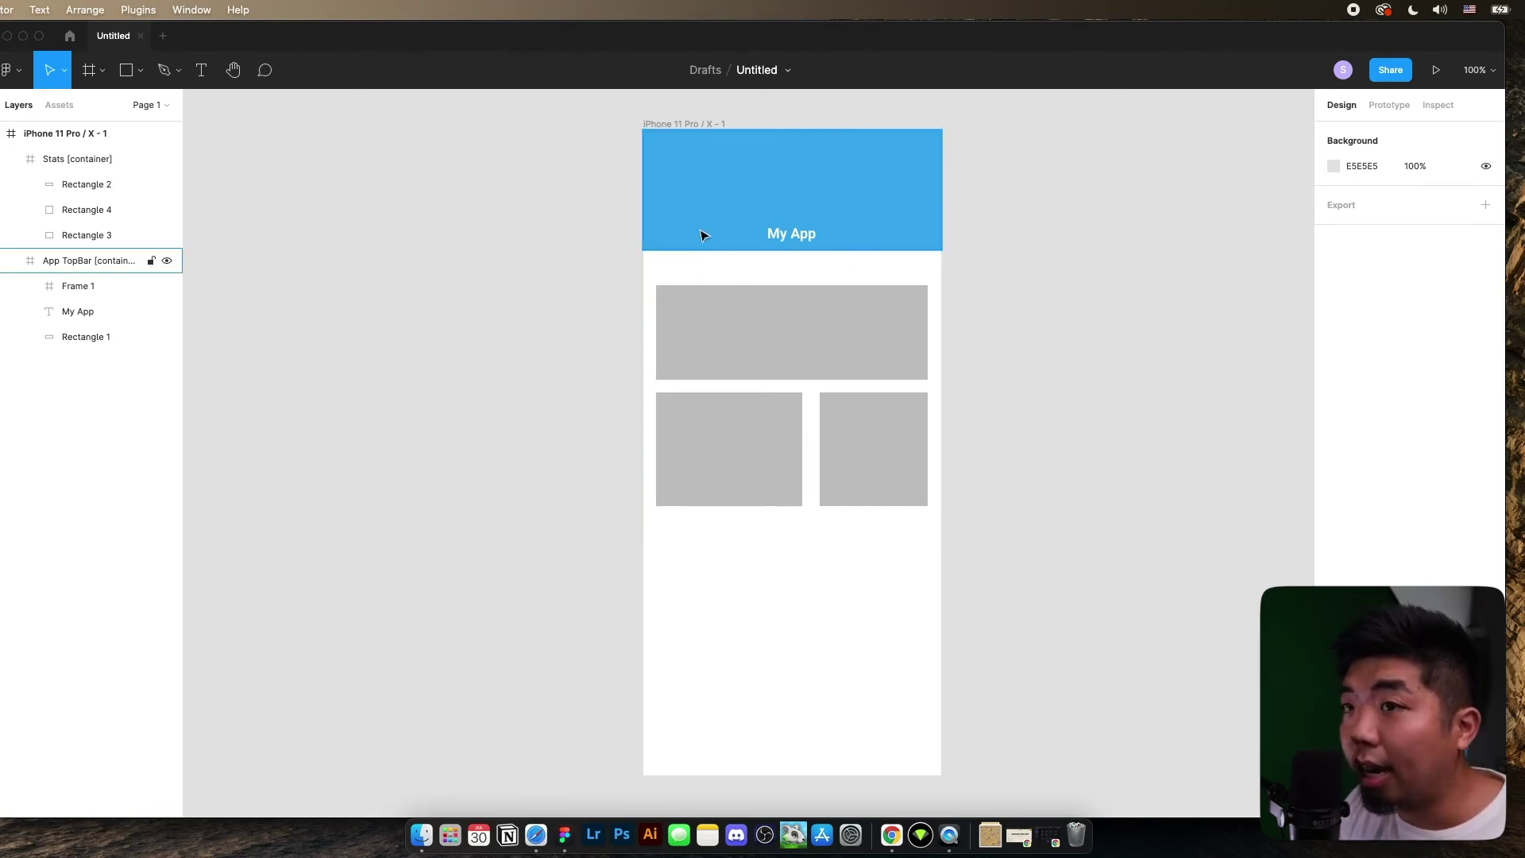
Step: Switch to the Bravo Tags Master List in the browser, expand Menus and open the Tabs menu tutorial
key(super+Tab)
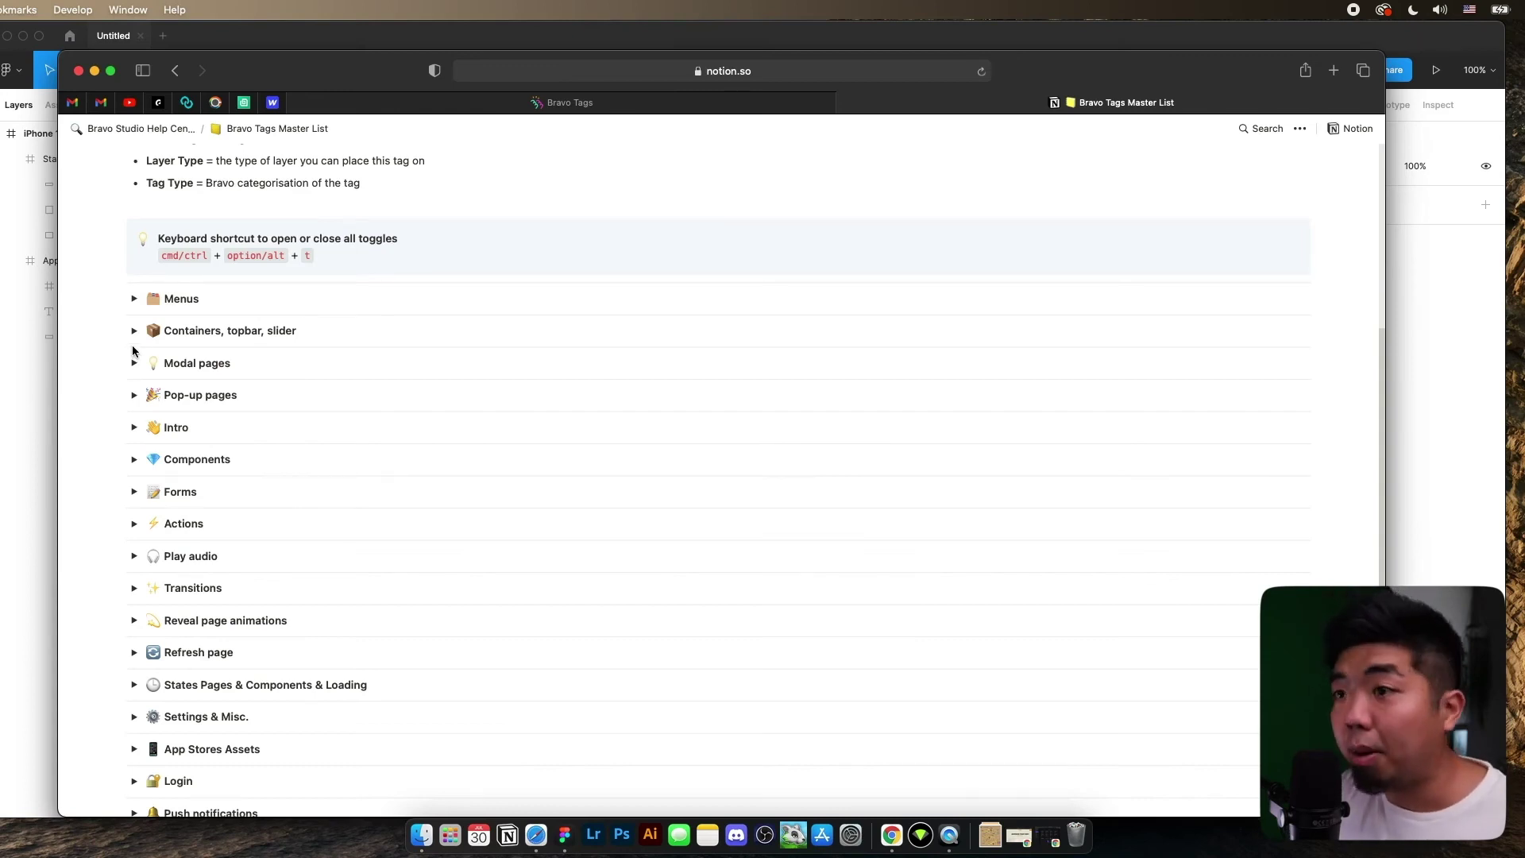
click(134, 299)
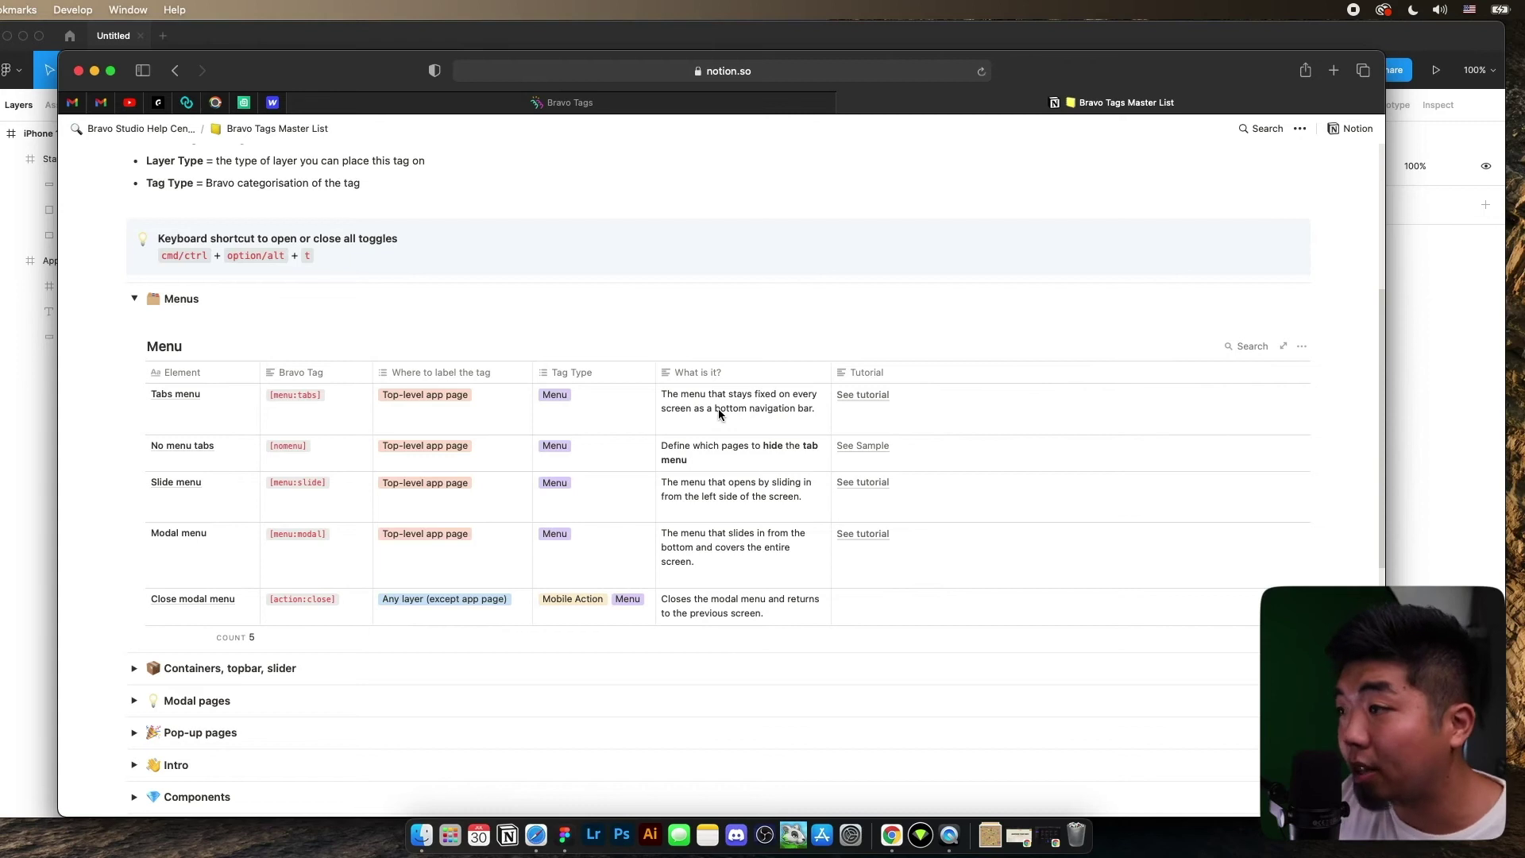
click(859, 416)
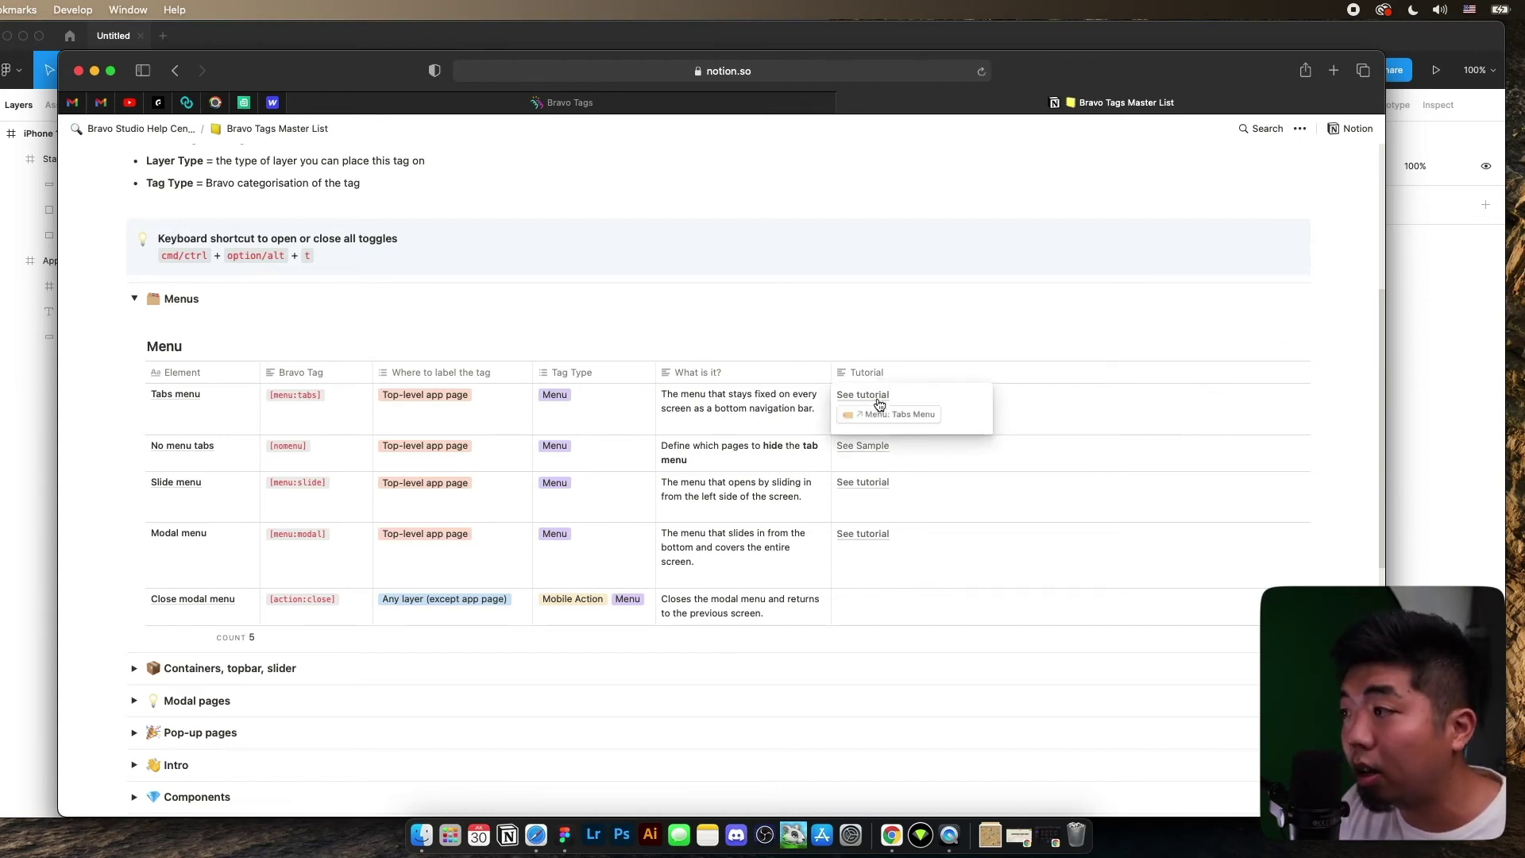
click(877, 396)
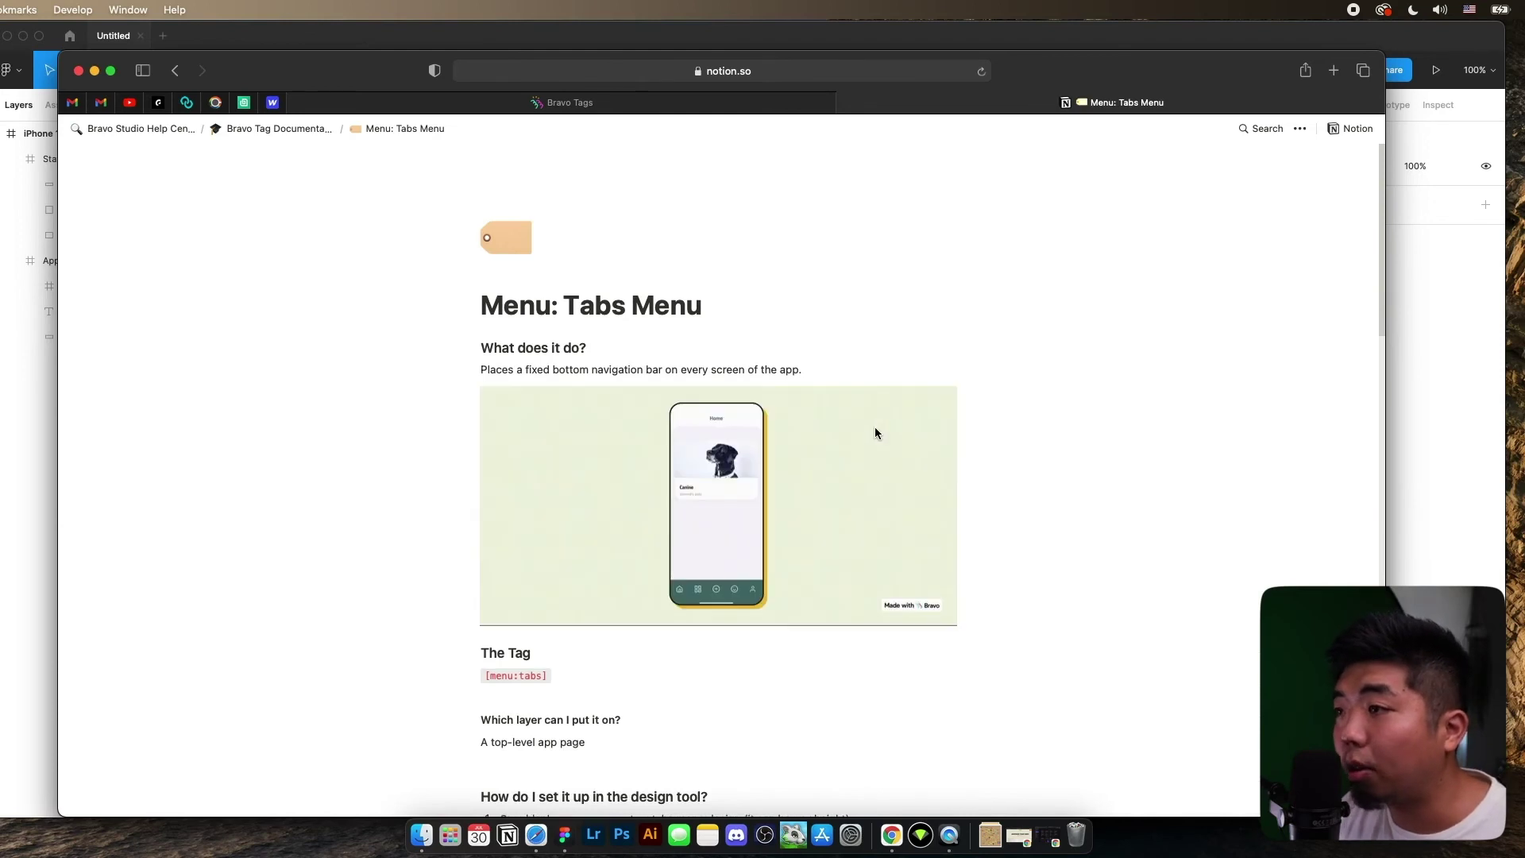
Step: Read through the Menu: Tabs Menu tutorial, covering the [menu:tabs] tag, its setup steps in the design tool and the Figma example
scroll(998, 402, down, 2)
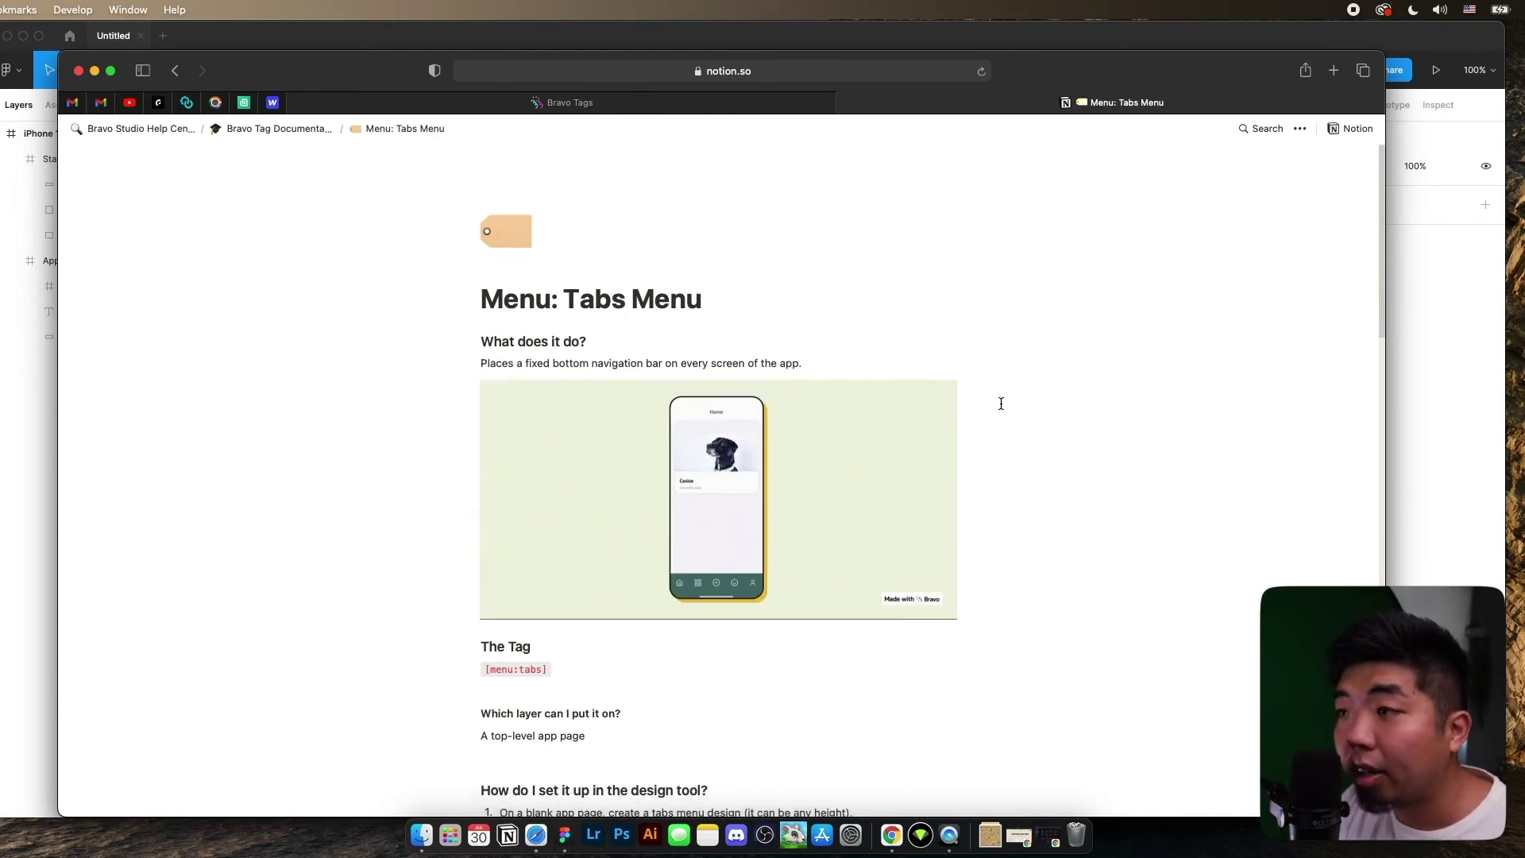
scroll(1000, 404, down, 5)
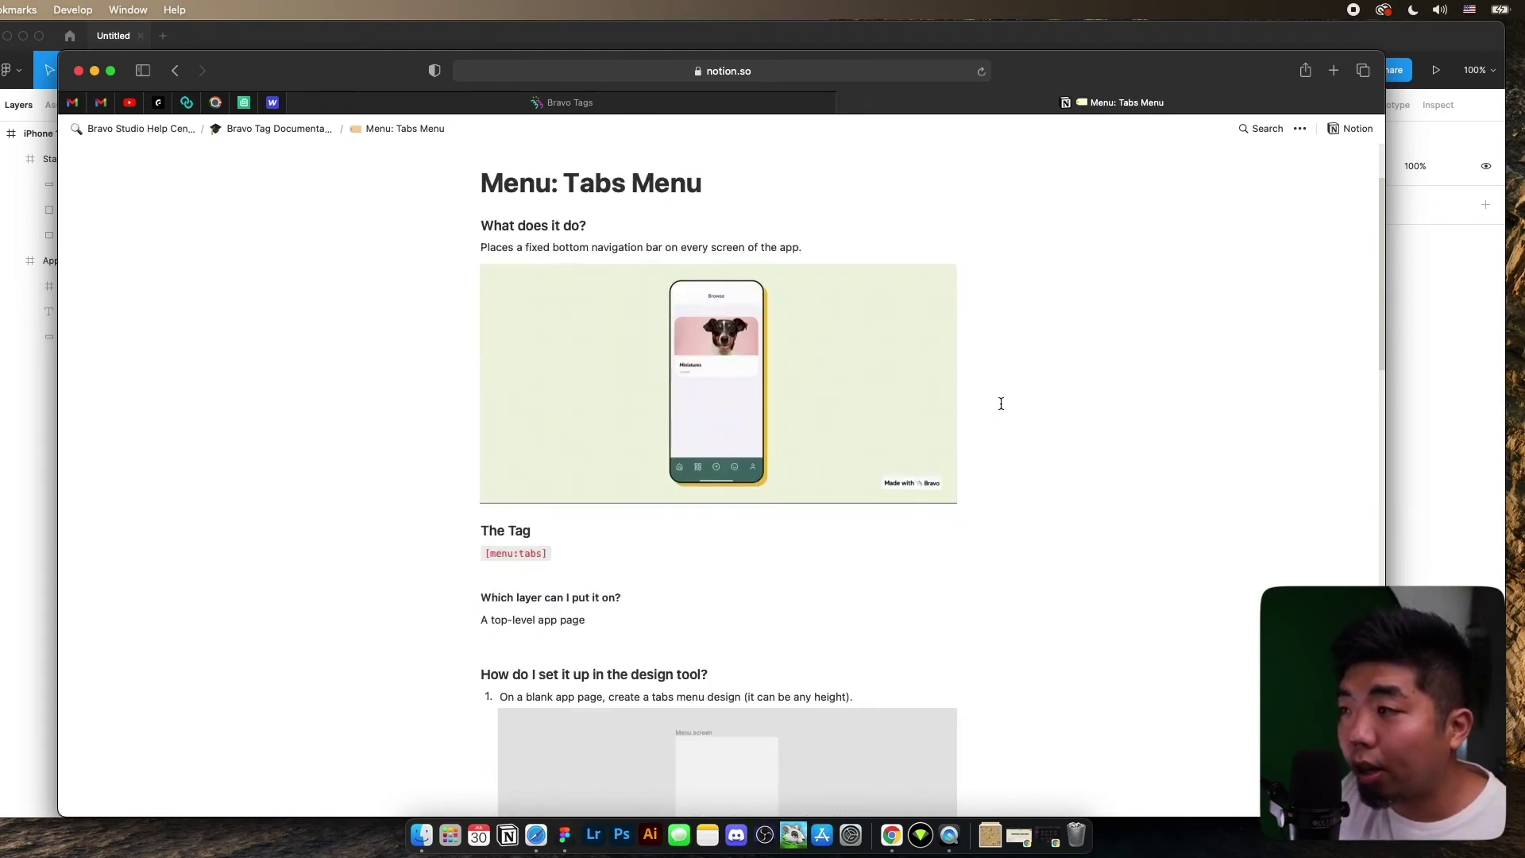
scroll(1001, 402, down, 2)
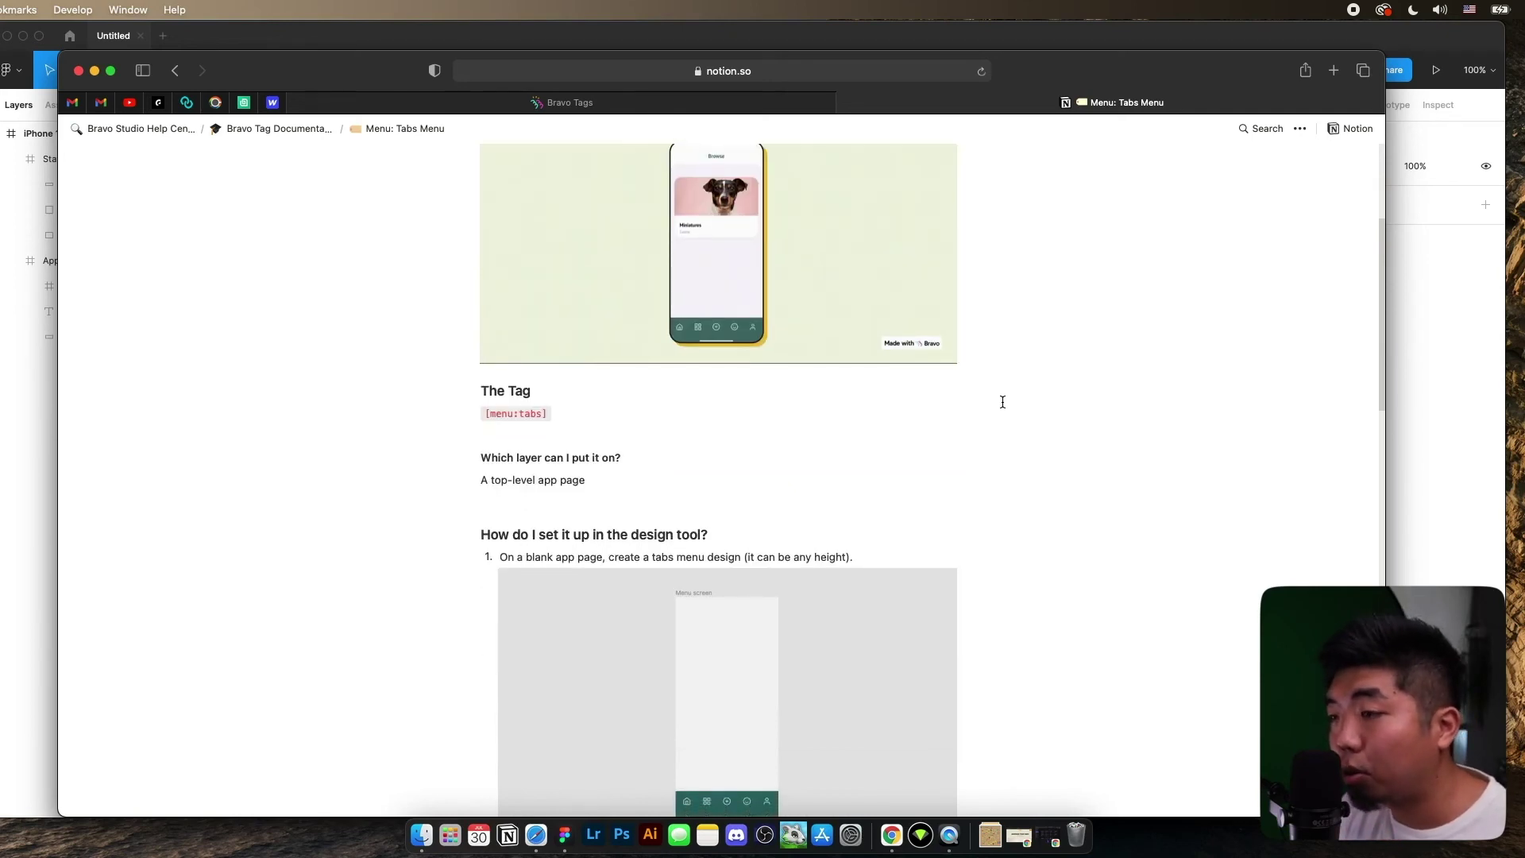
scroll(1003, 402, down, 2)
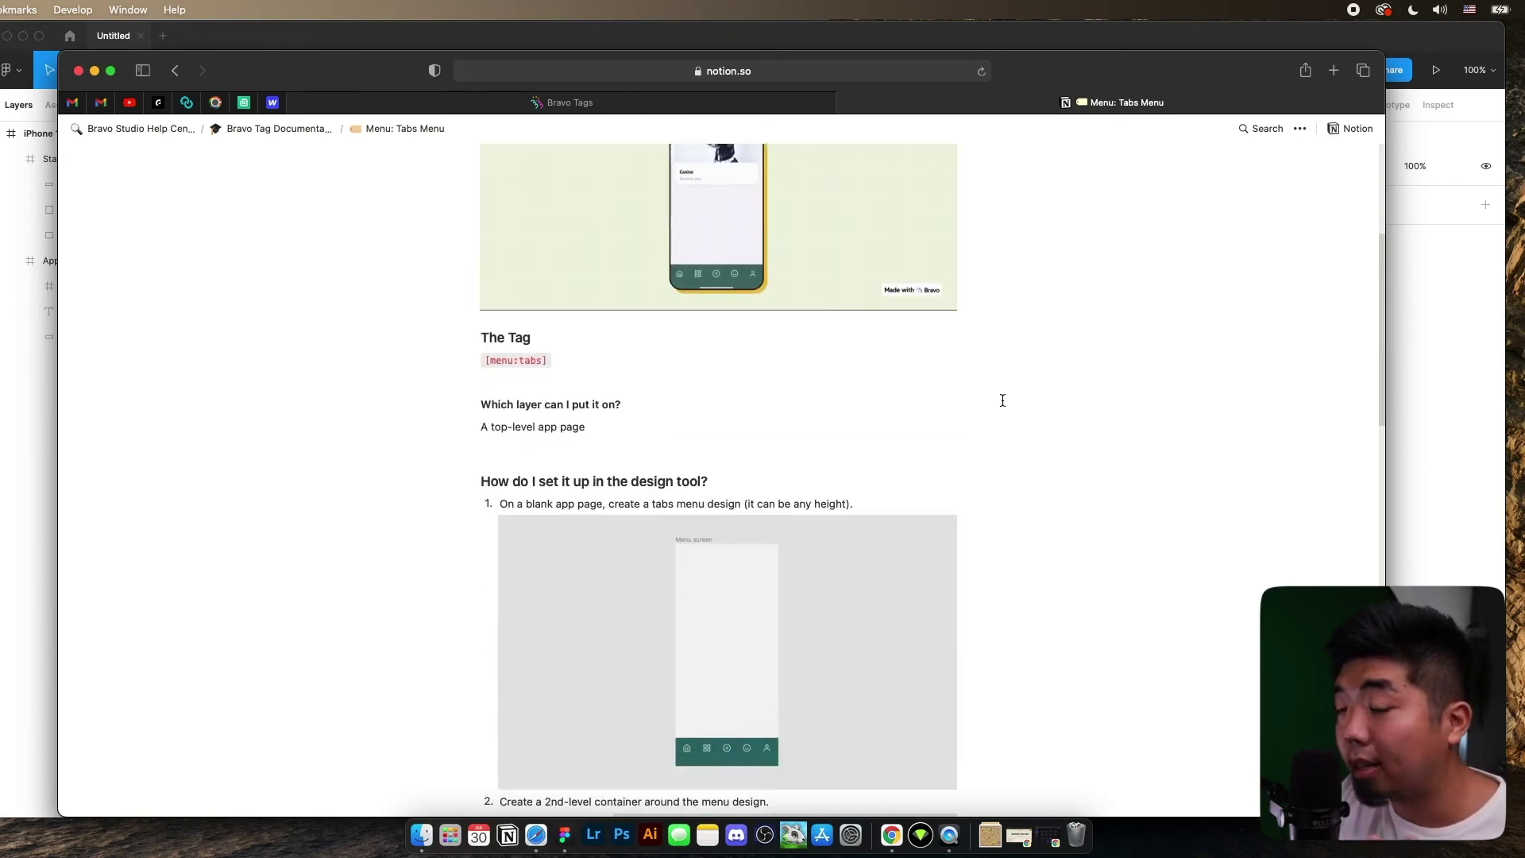
scroll(1002, 400, down, 1)
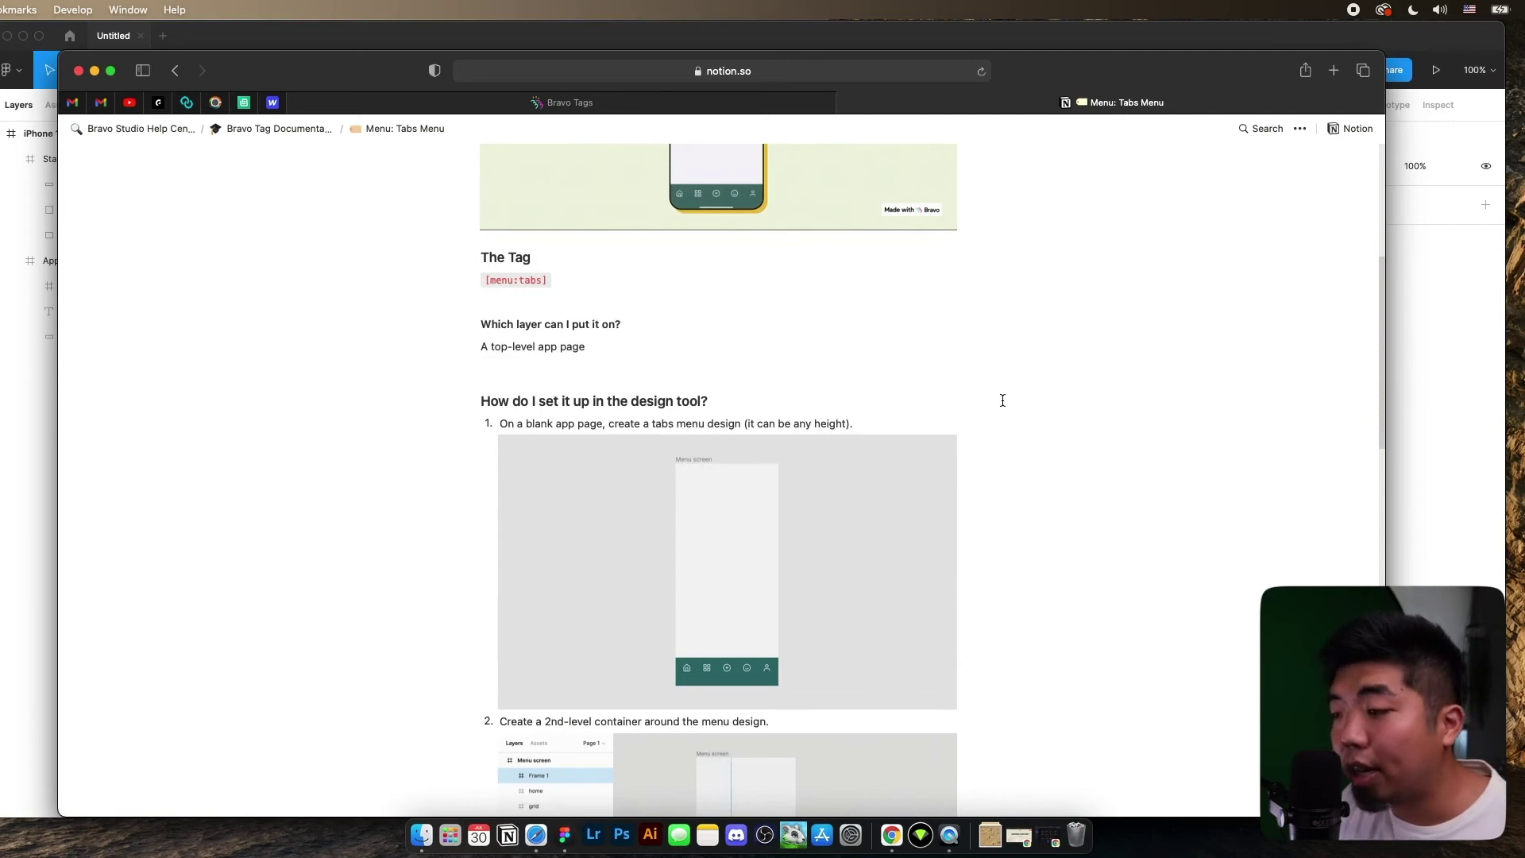
scroll(1003, 400, down, 5)
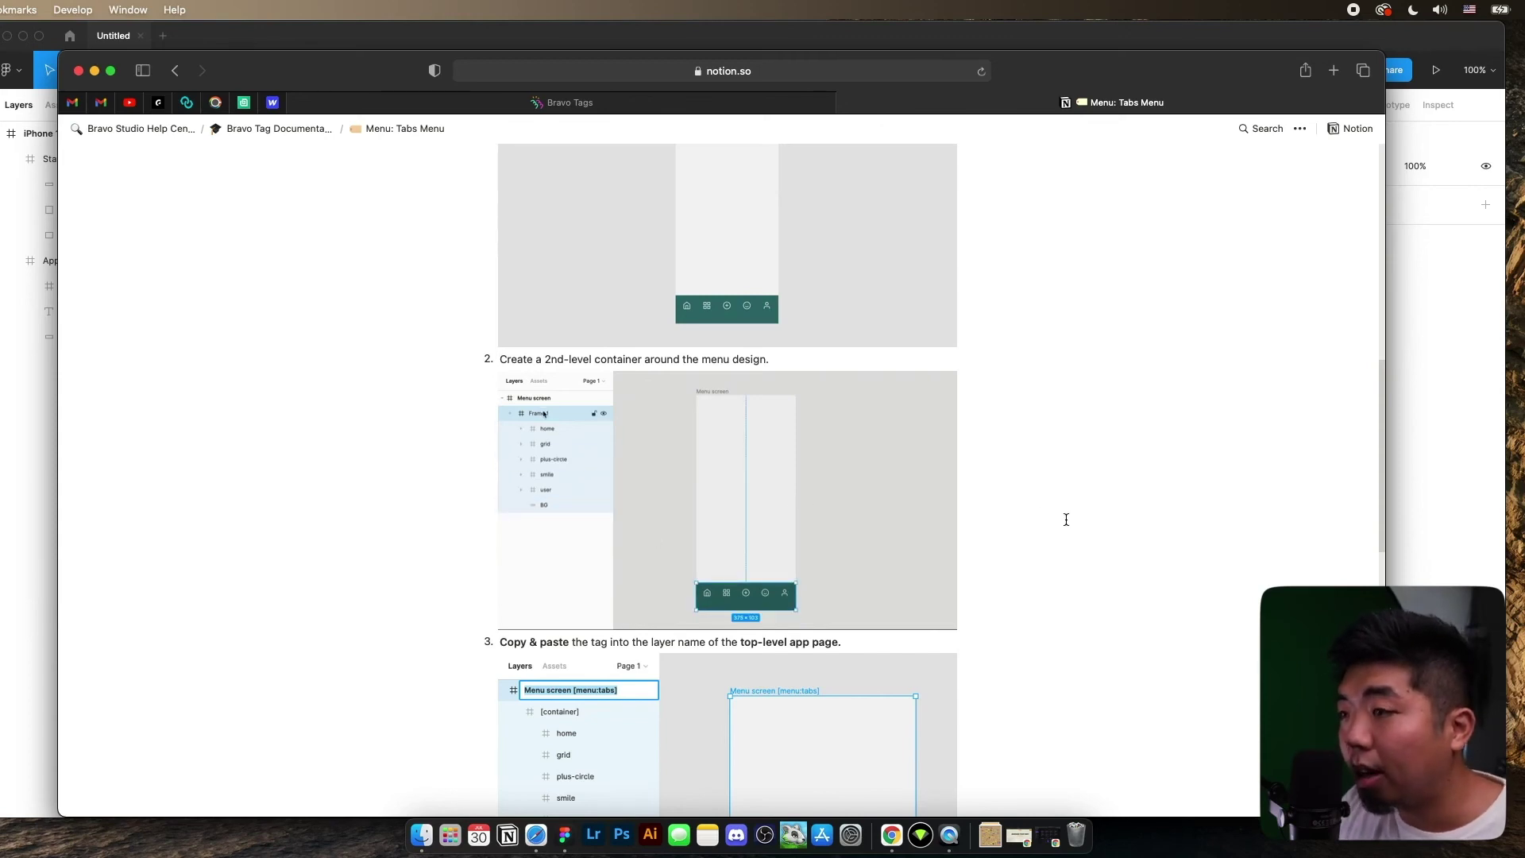
scroll(1066, 520, down, 1)
scroll(1065, 520, down, 5)
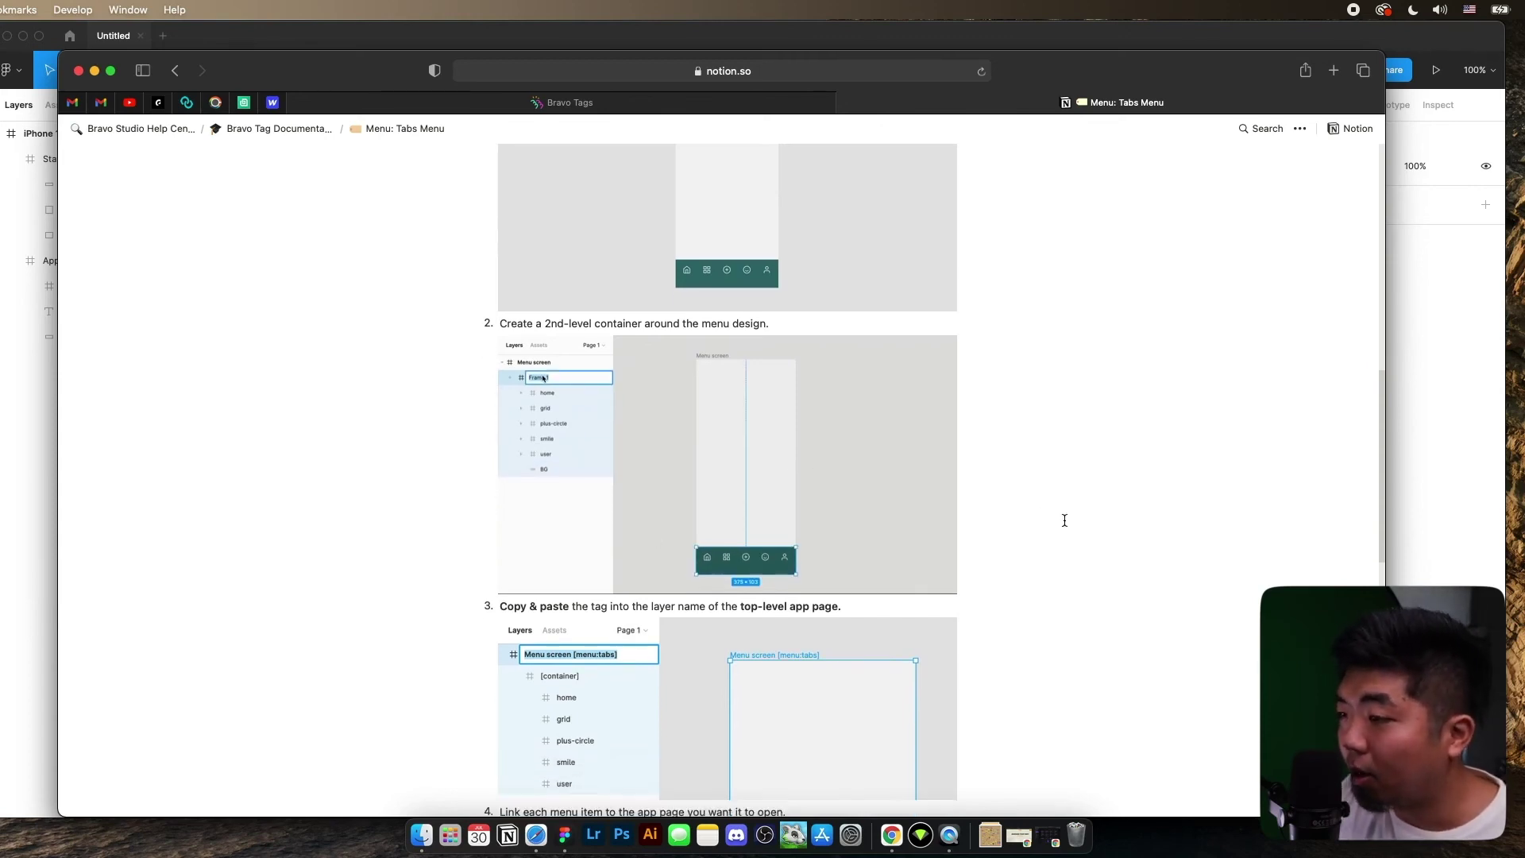
scroll(1065, 520, down, 2)
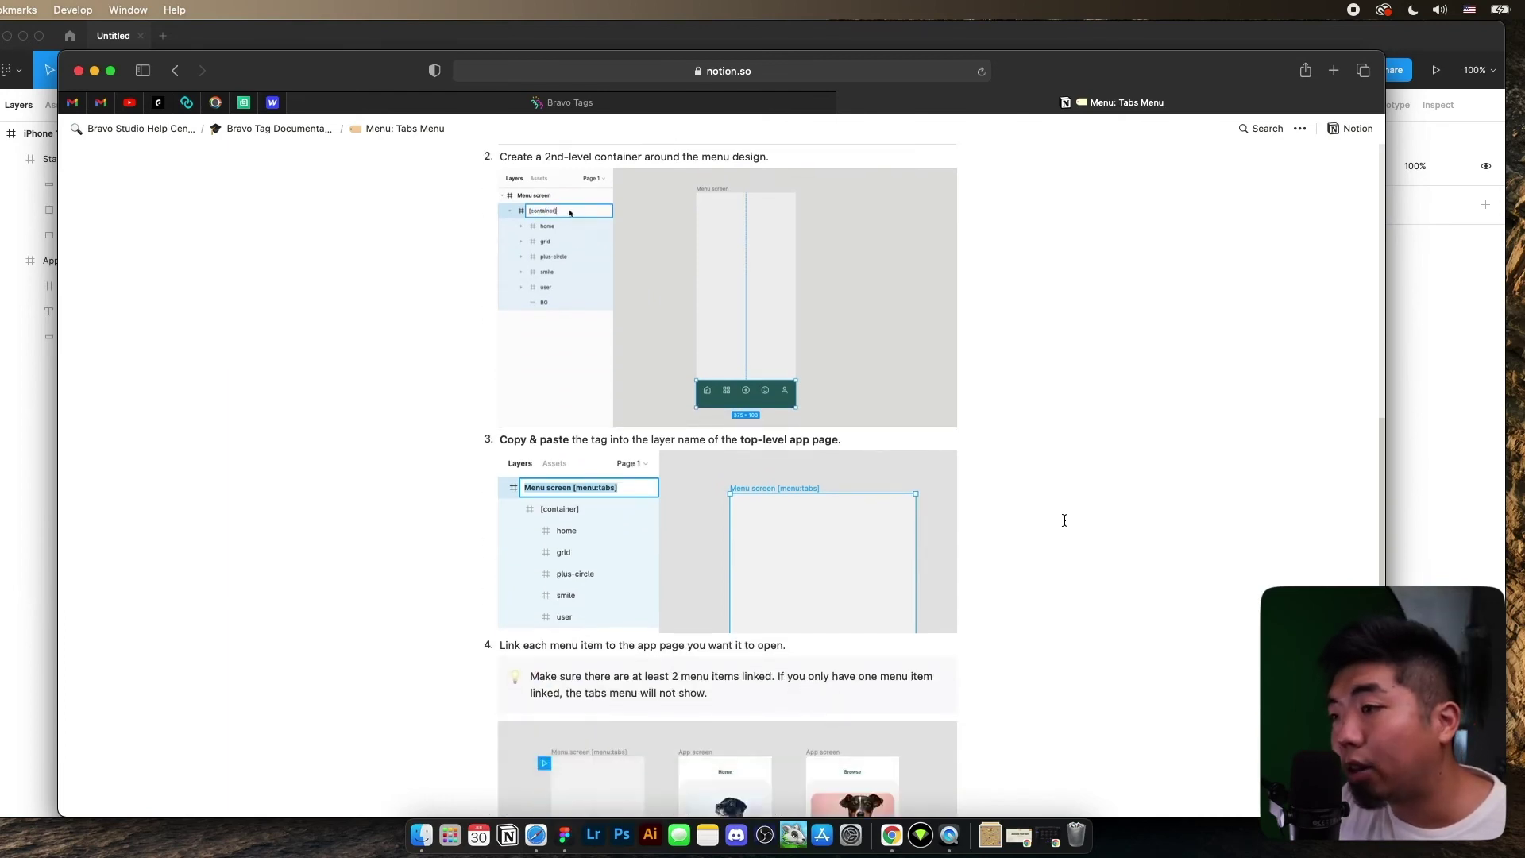
scroll(1065, 520, down, 1)
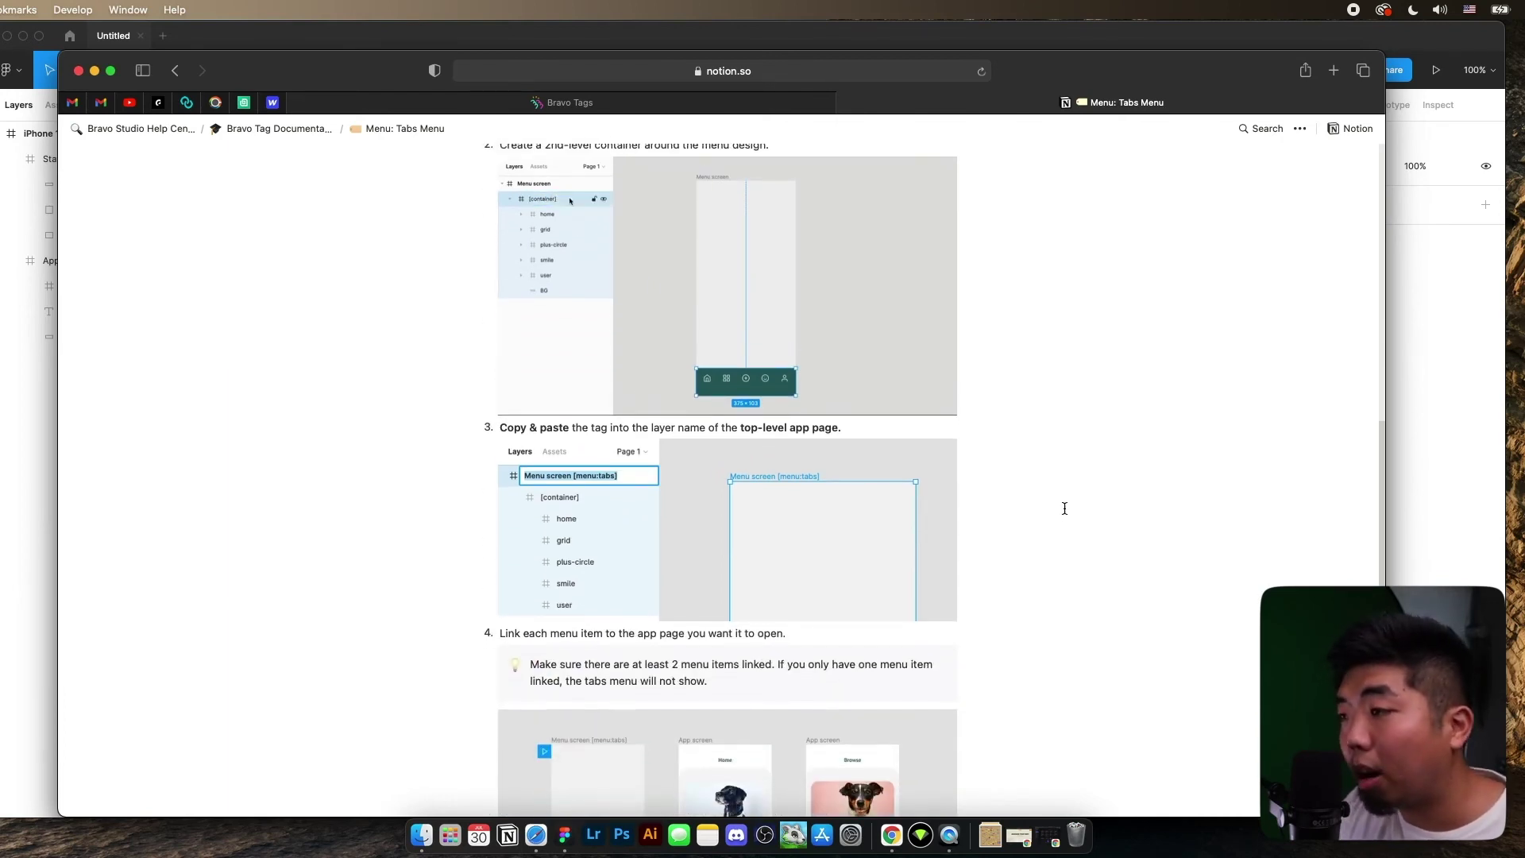
scroll(1065, 512, down, 6)
scroll(1065, 508, down, 3)
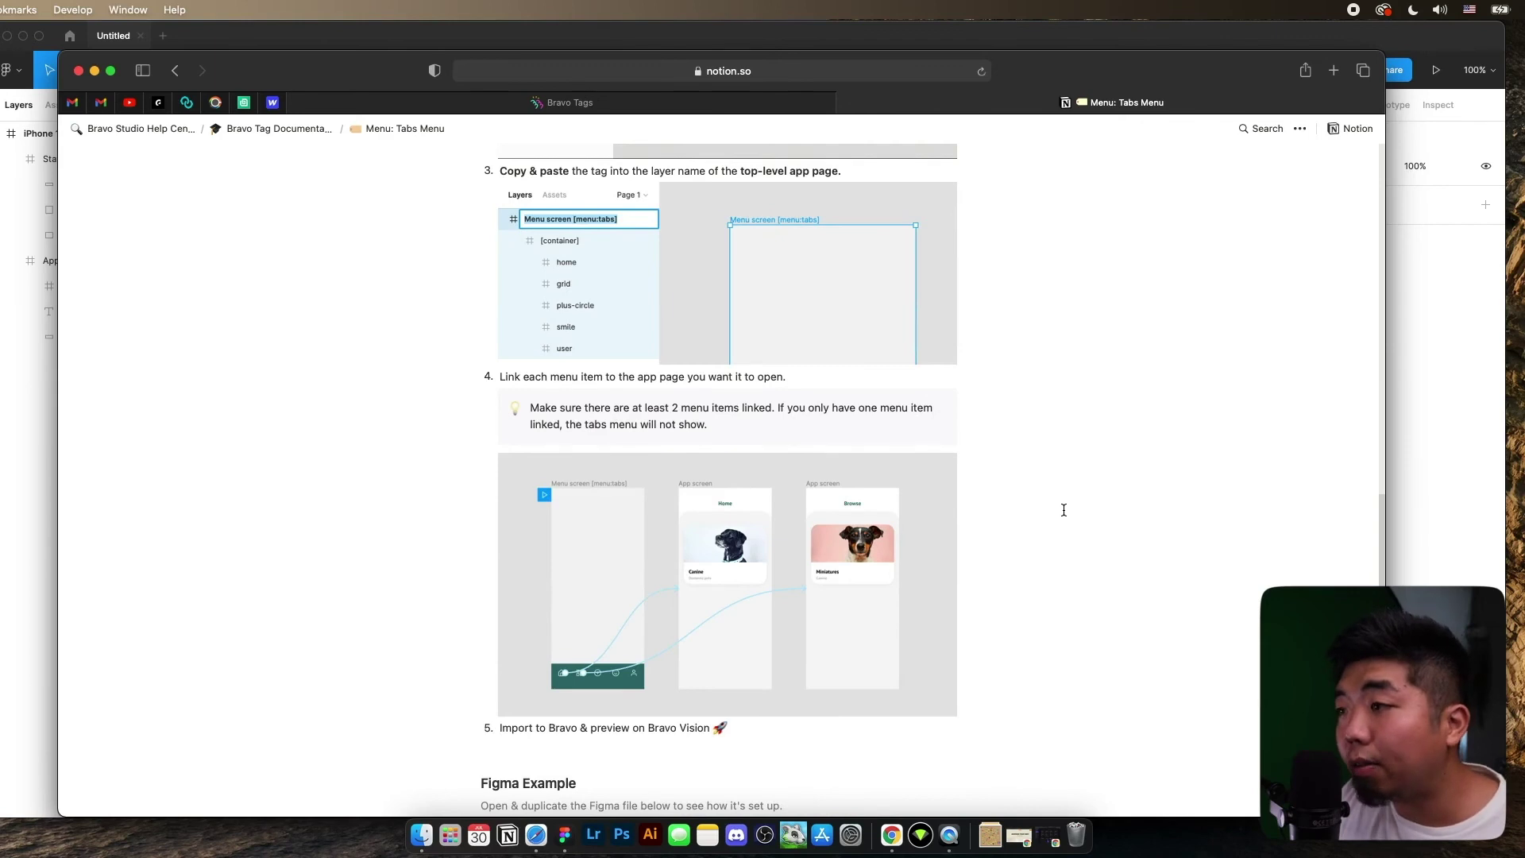
scroll(1063, 510, down, 1)
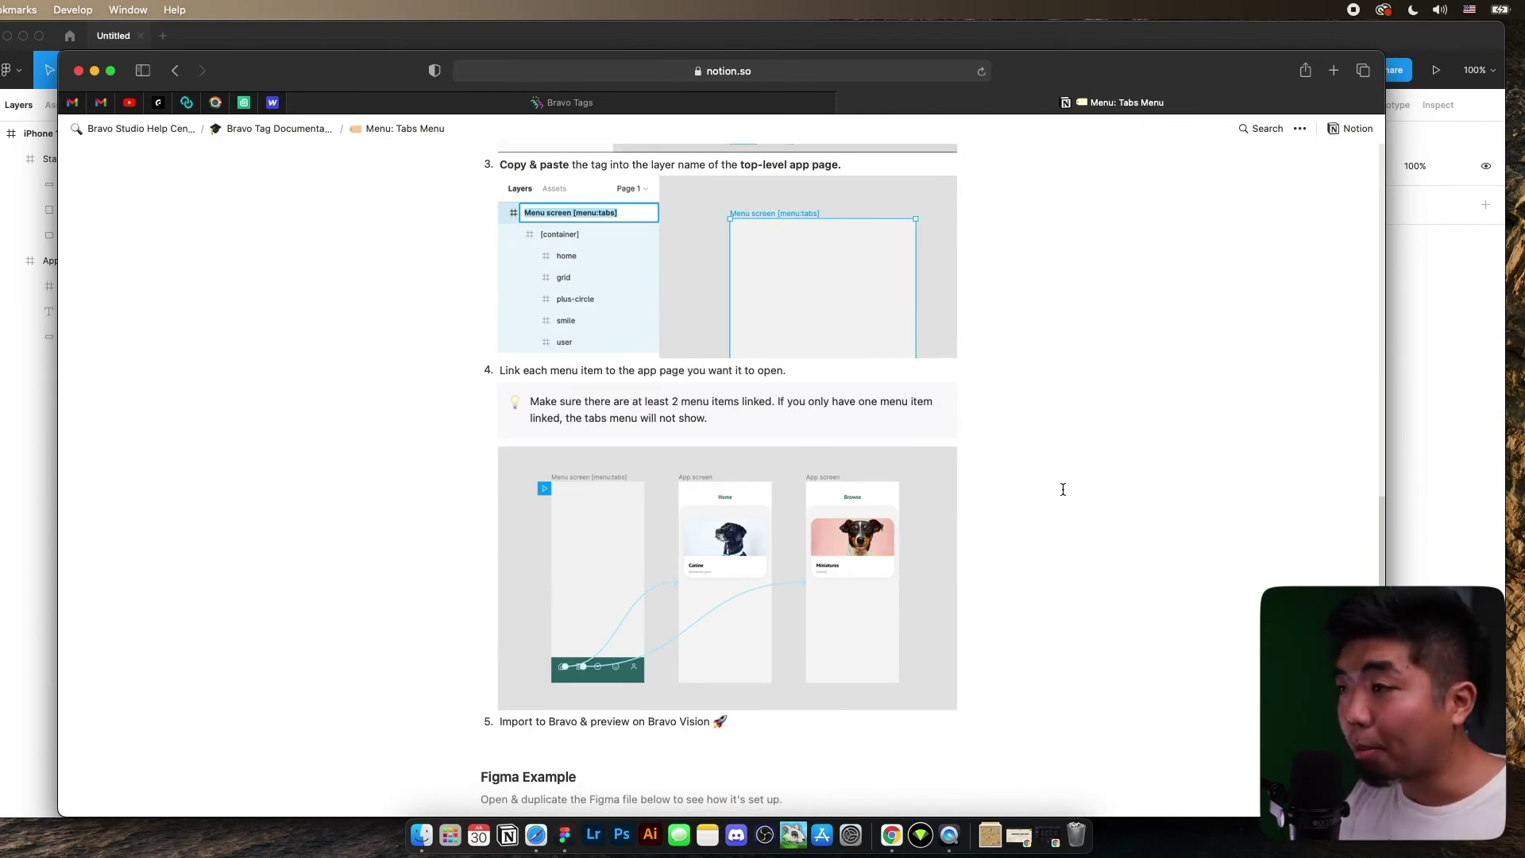
scroll(1066, 496, down, 10)
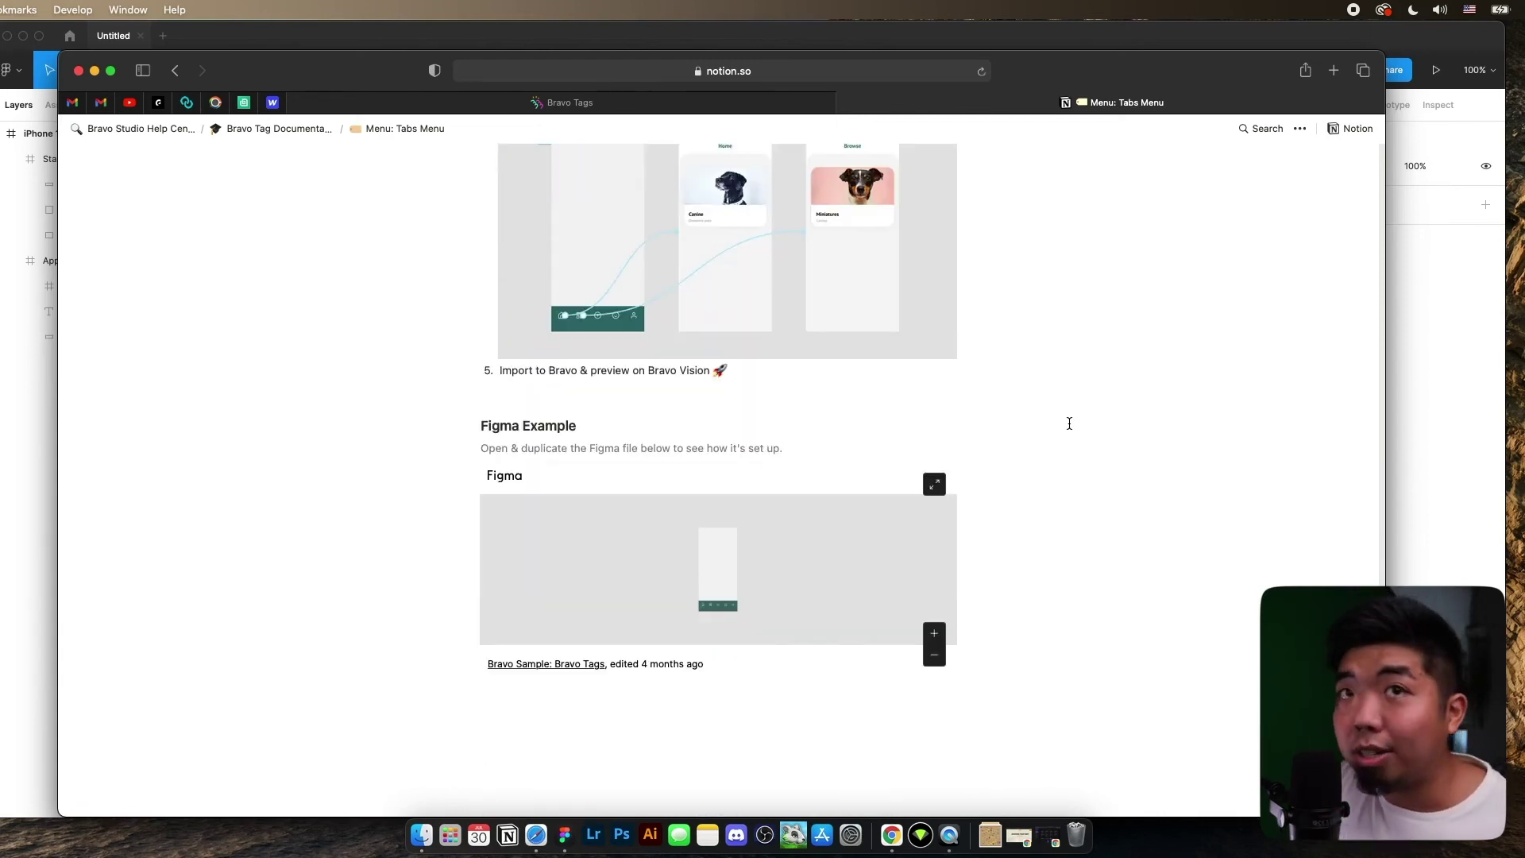
scroll(1062, 421, down, 3)
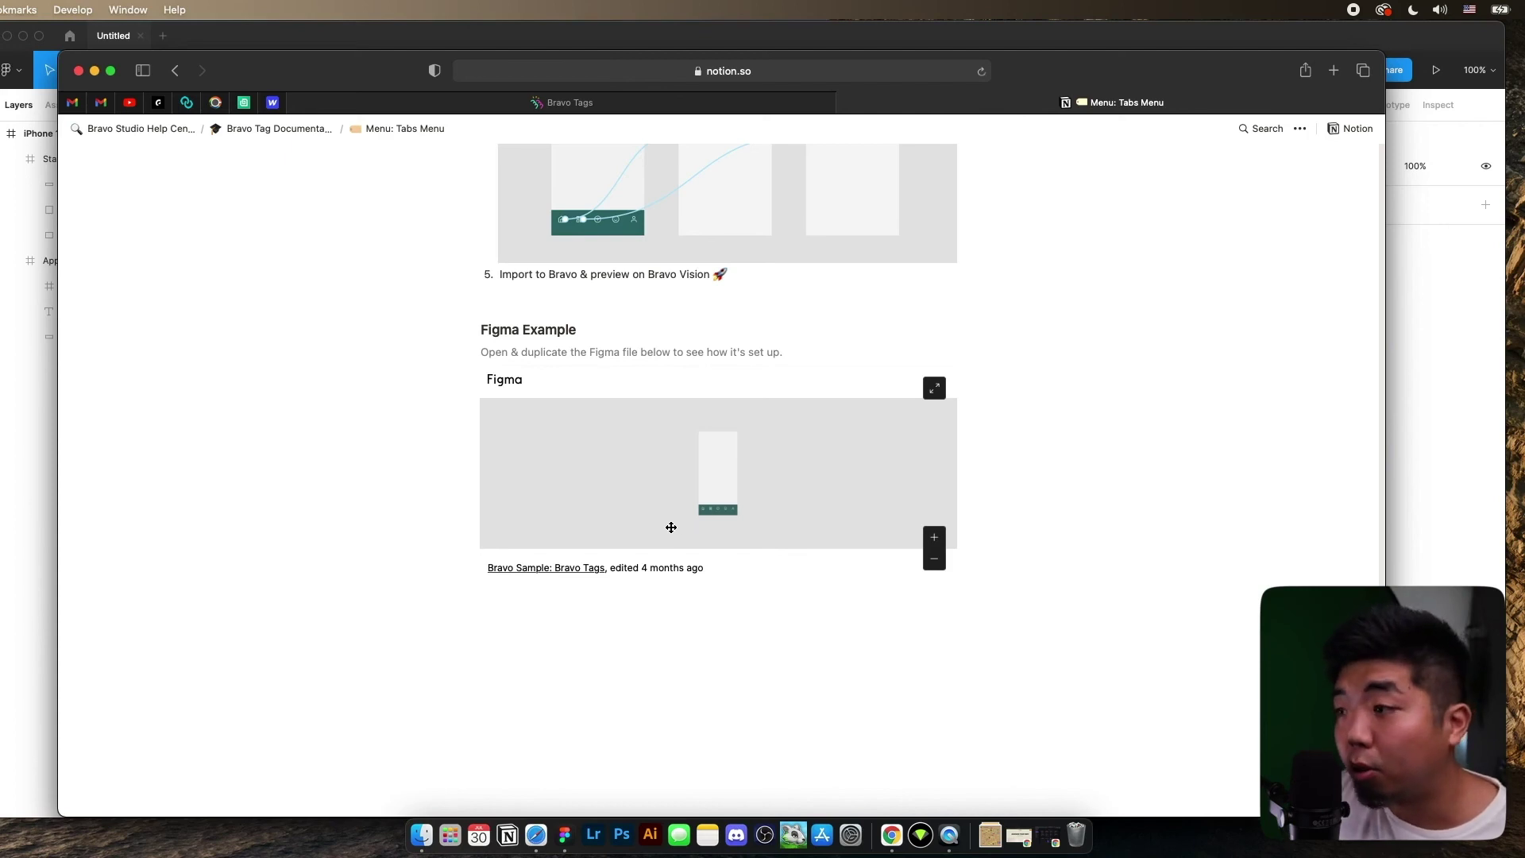
Step: Leave the Tabs Menu tutorial and return through the tag documentation and the Bravo Studio Help Center to the Bravo Tags Master List
scroll(1073, 534, up, 5)
scroll(1072, 534, up, 10)
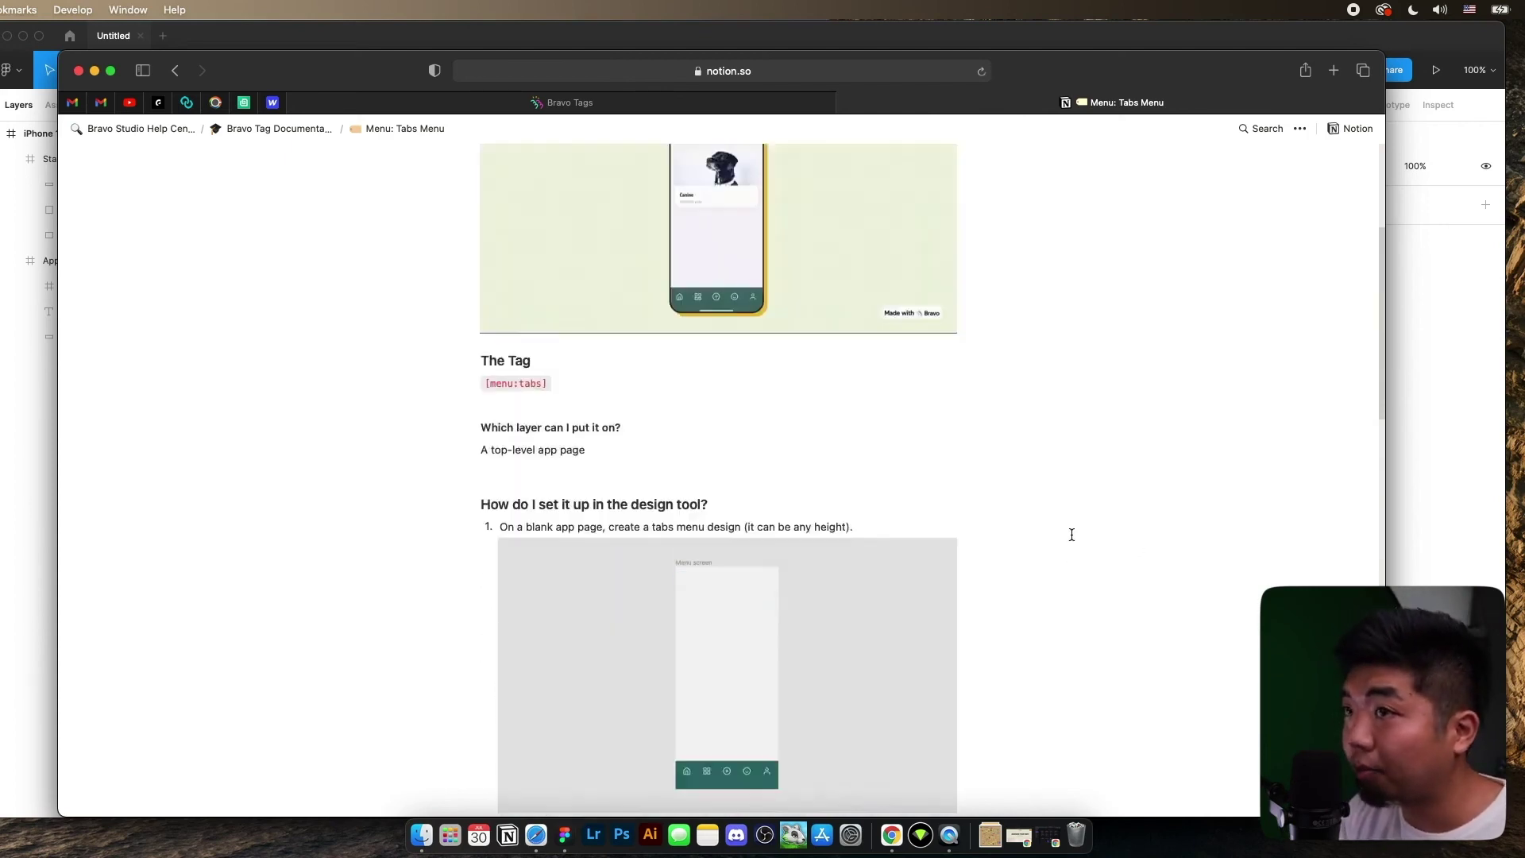
click(175, 70)
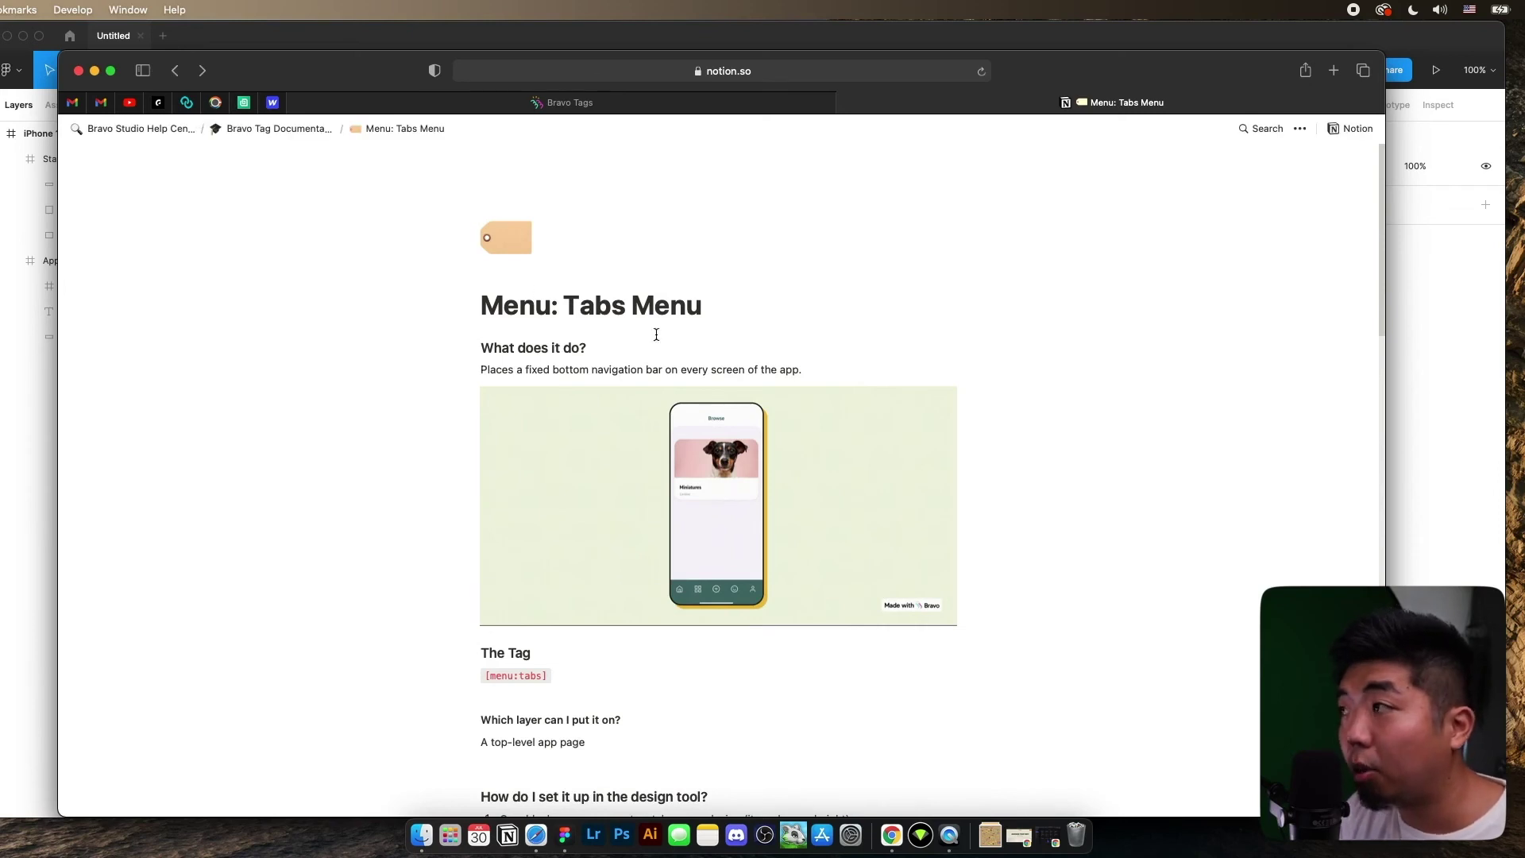
click(310, 130)
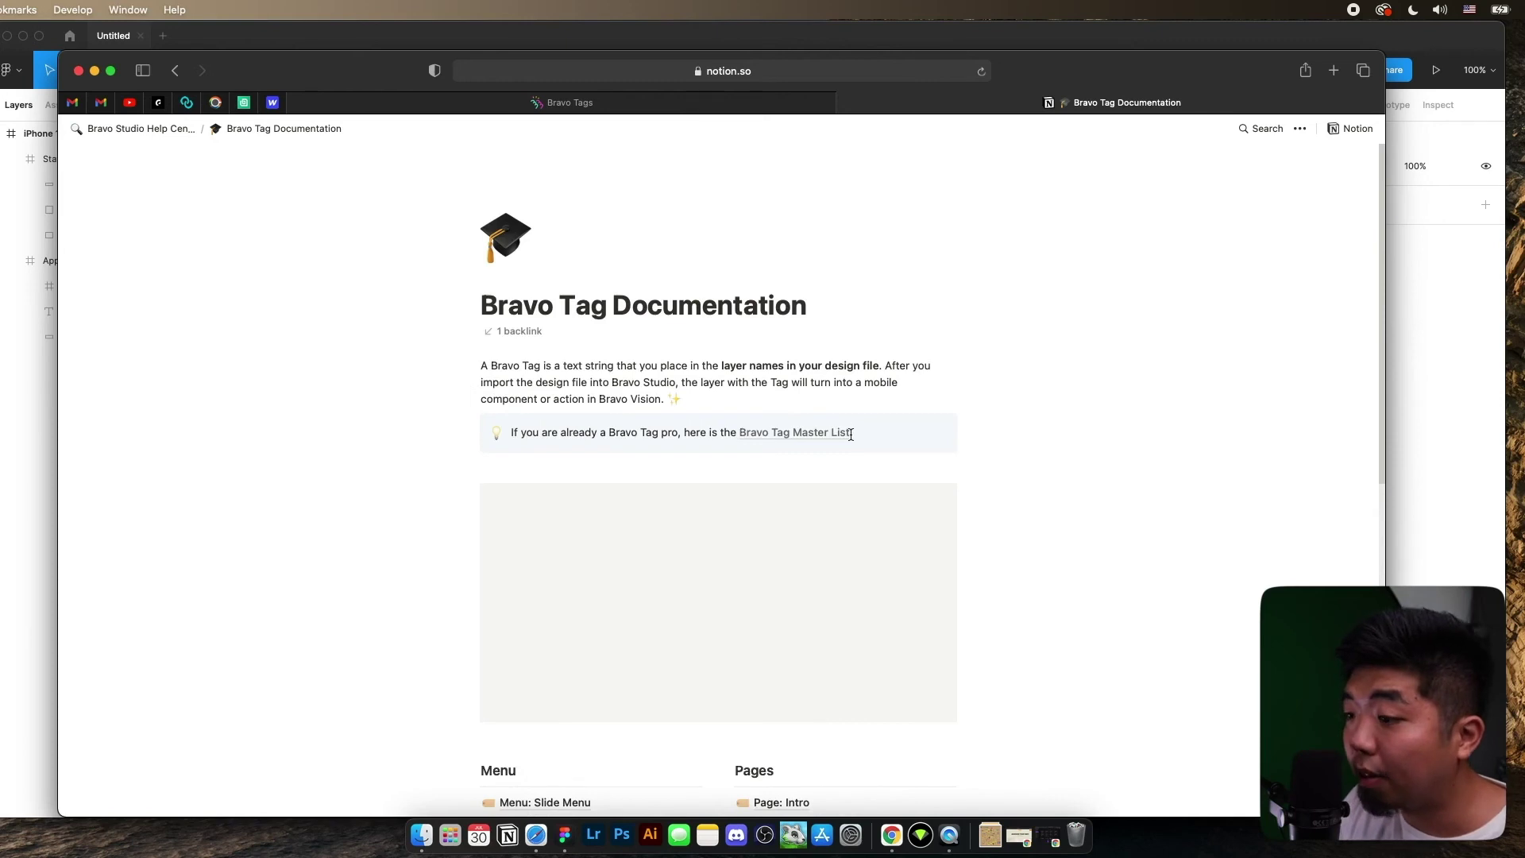
scroll(712, 535, down, 5)
scroll(640, 657, up, 4)
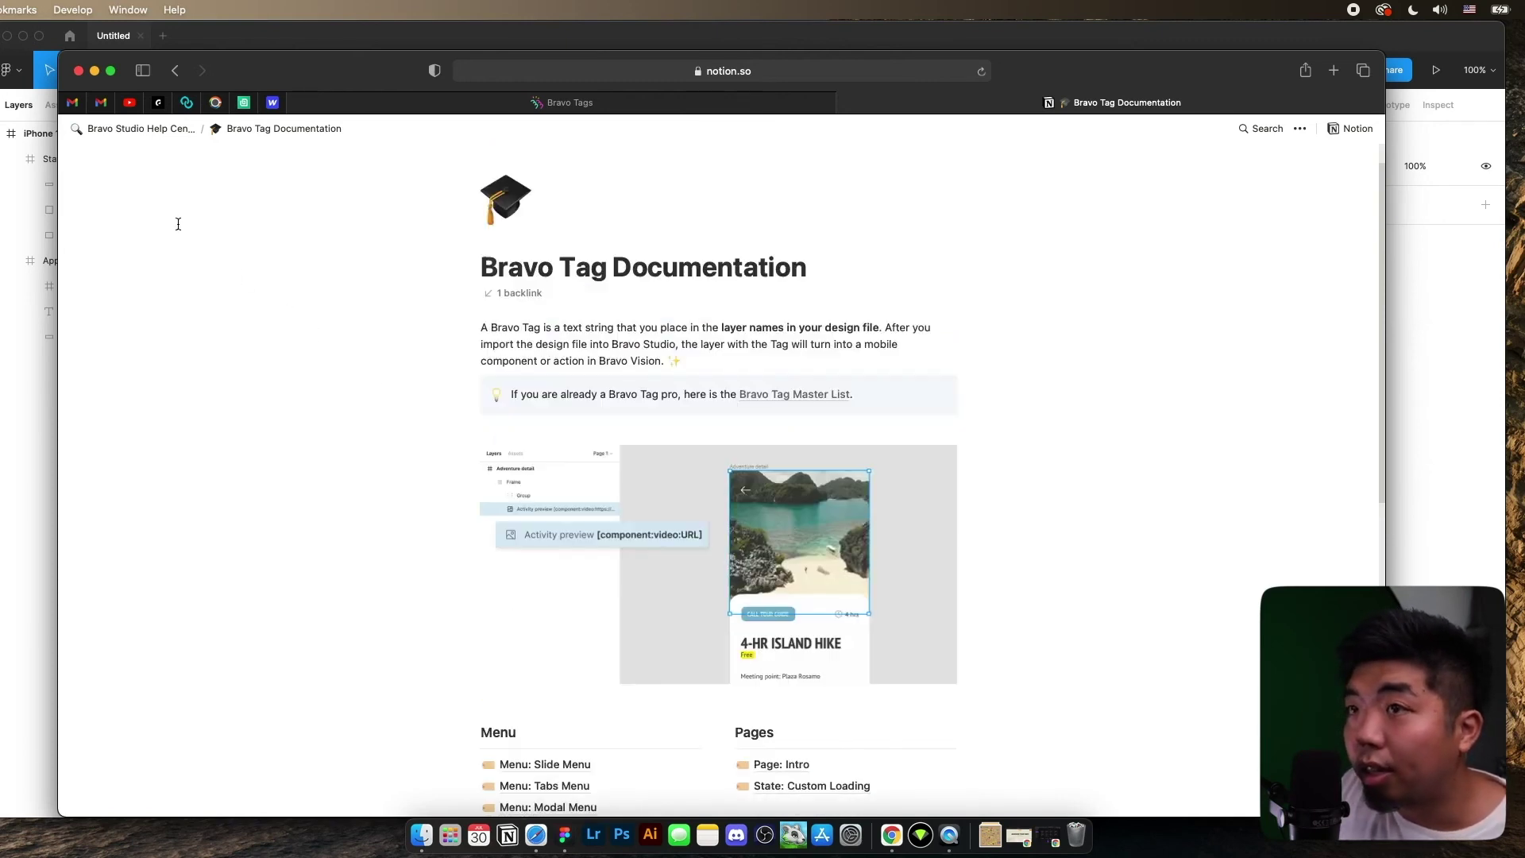
click(141, 130)
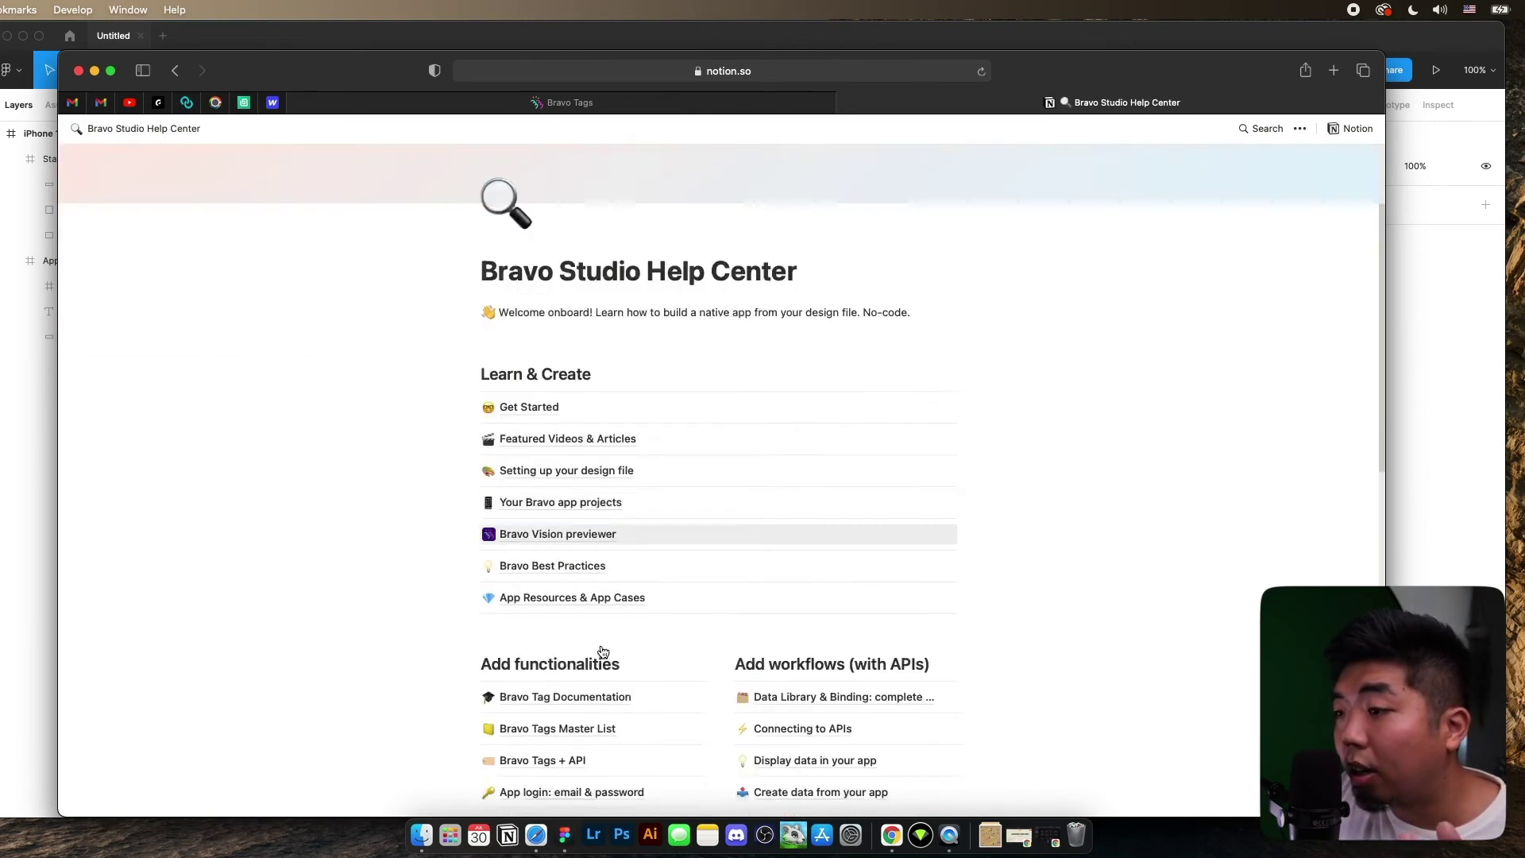
scroll(602, 651, down, 3)
click(582, 579)
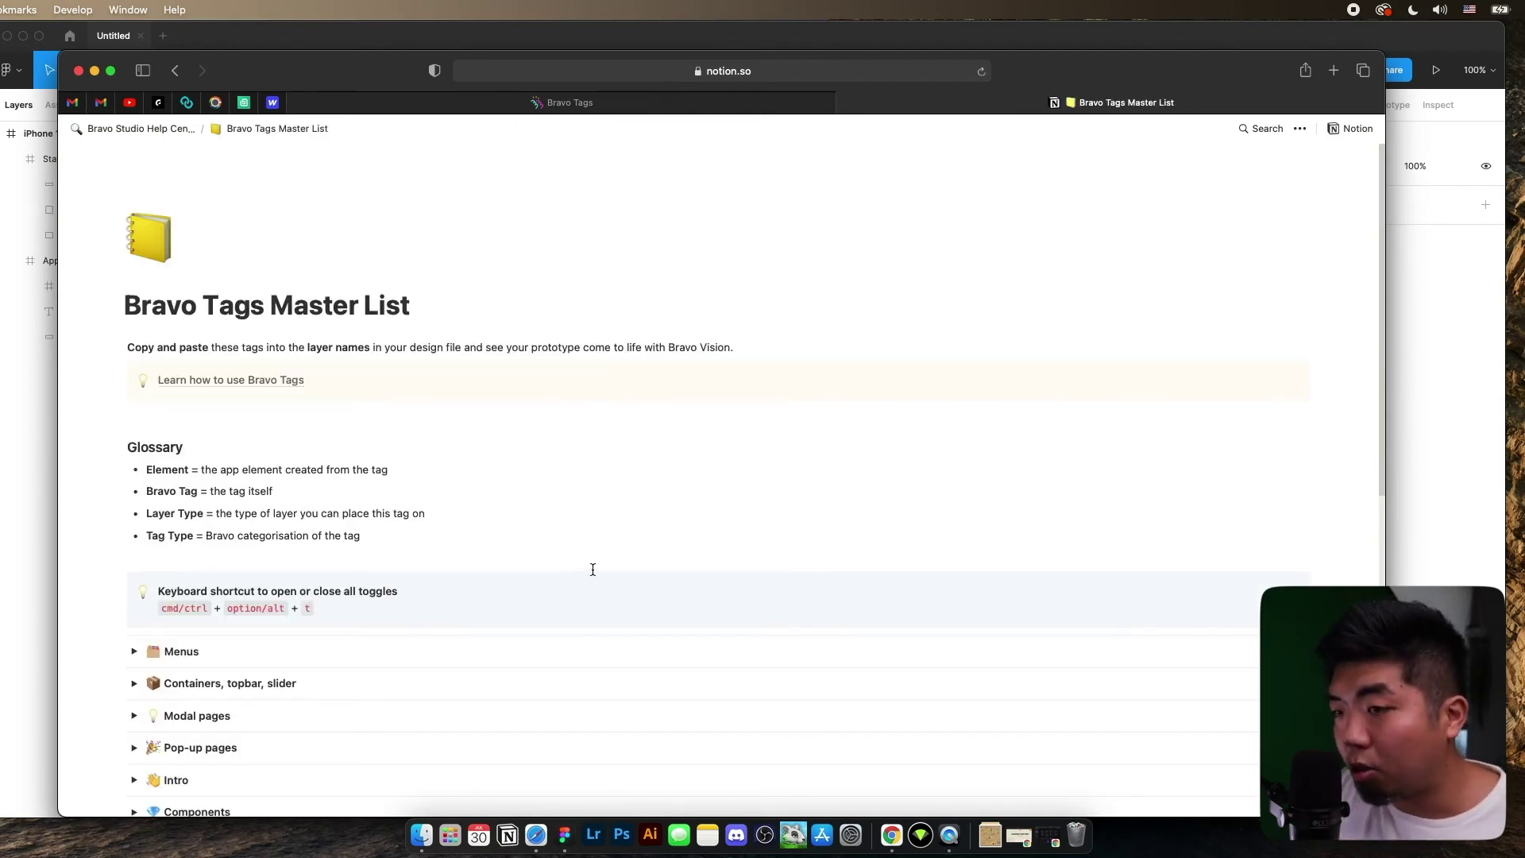
Step: Expand Forms in the Bravo Tags Master List and review the input field tags and the layer types they belong on
scroll(104, 564, down, 3)
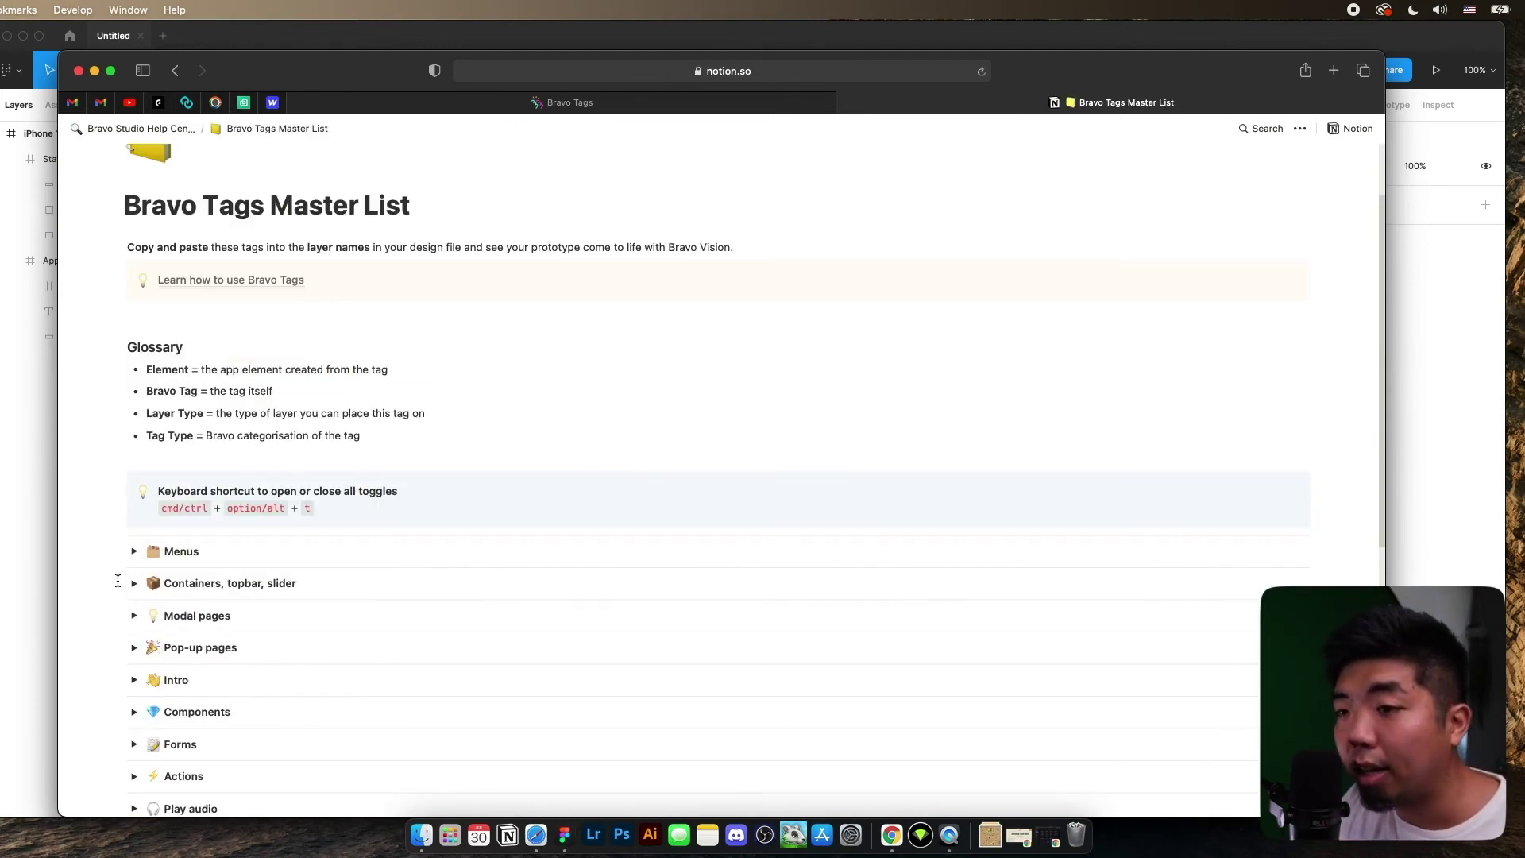
scroll(272, 558, down, 4)
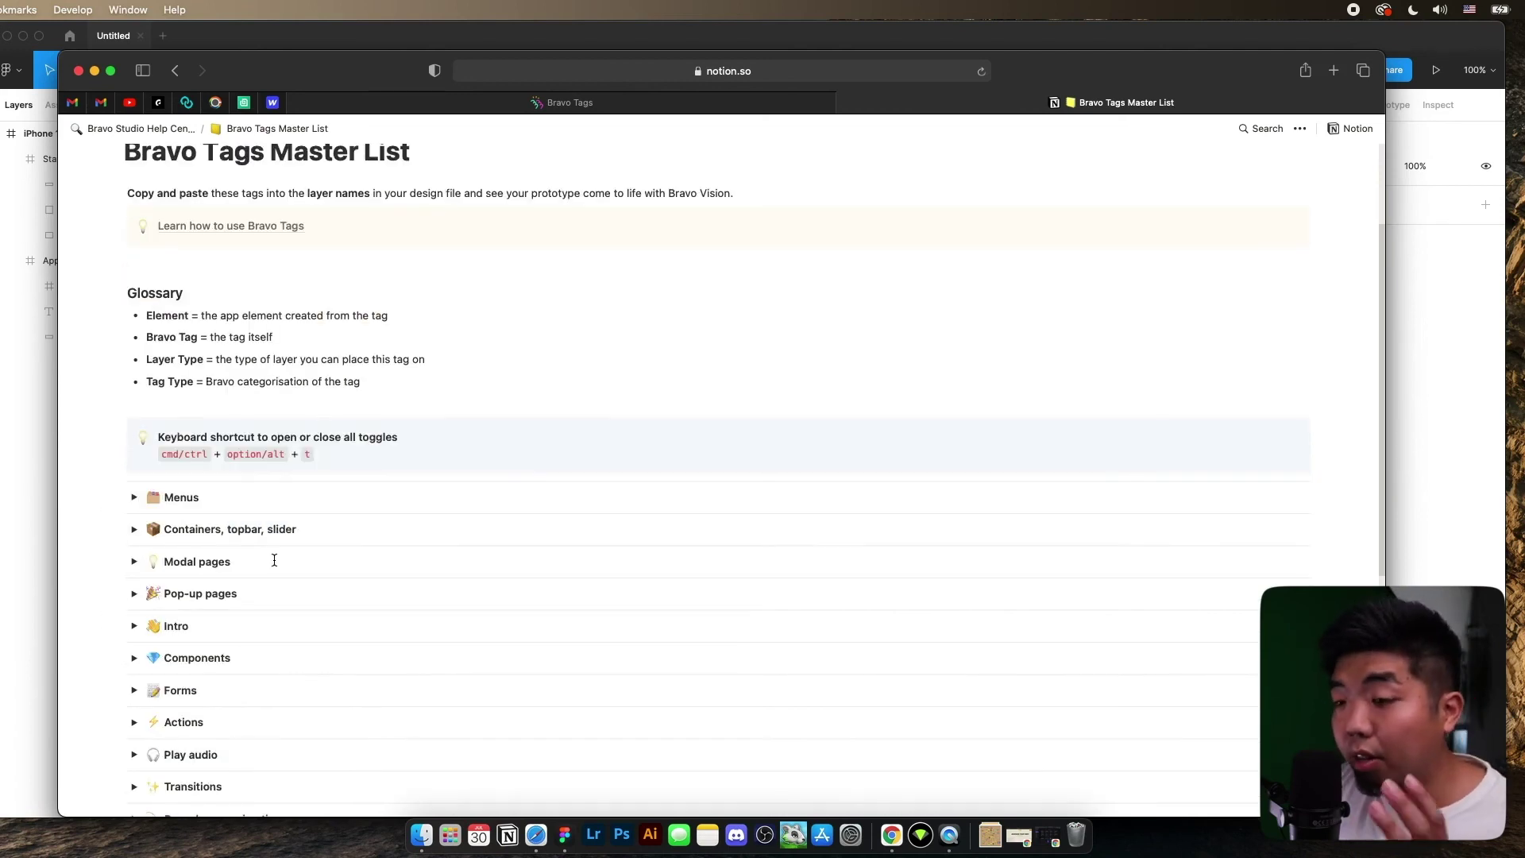
scroll(232, 550, down, 3)
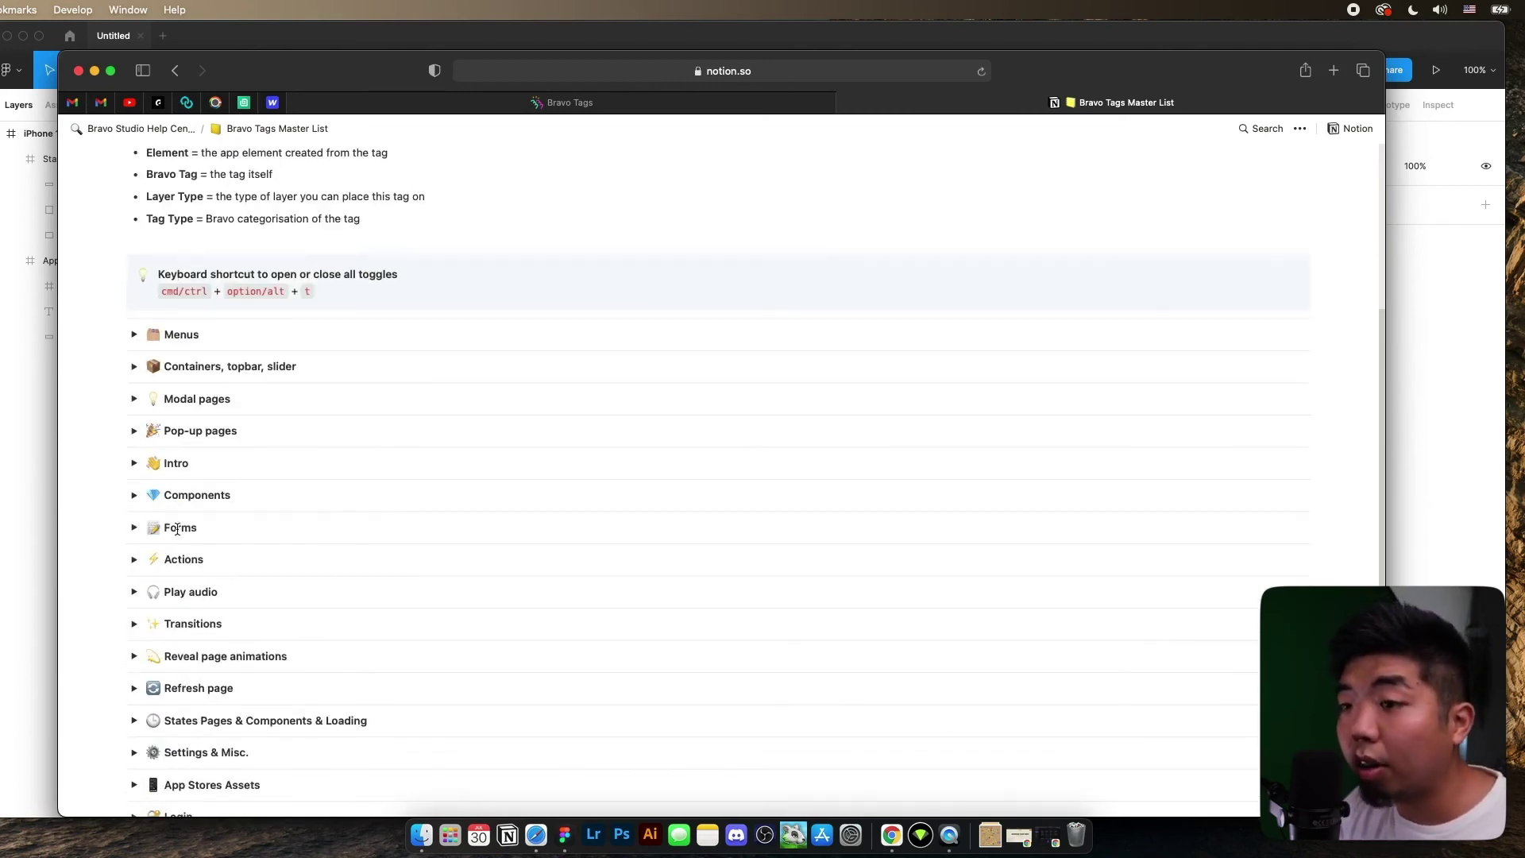
scroll(173, 527, down, 1)
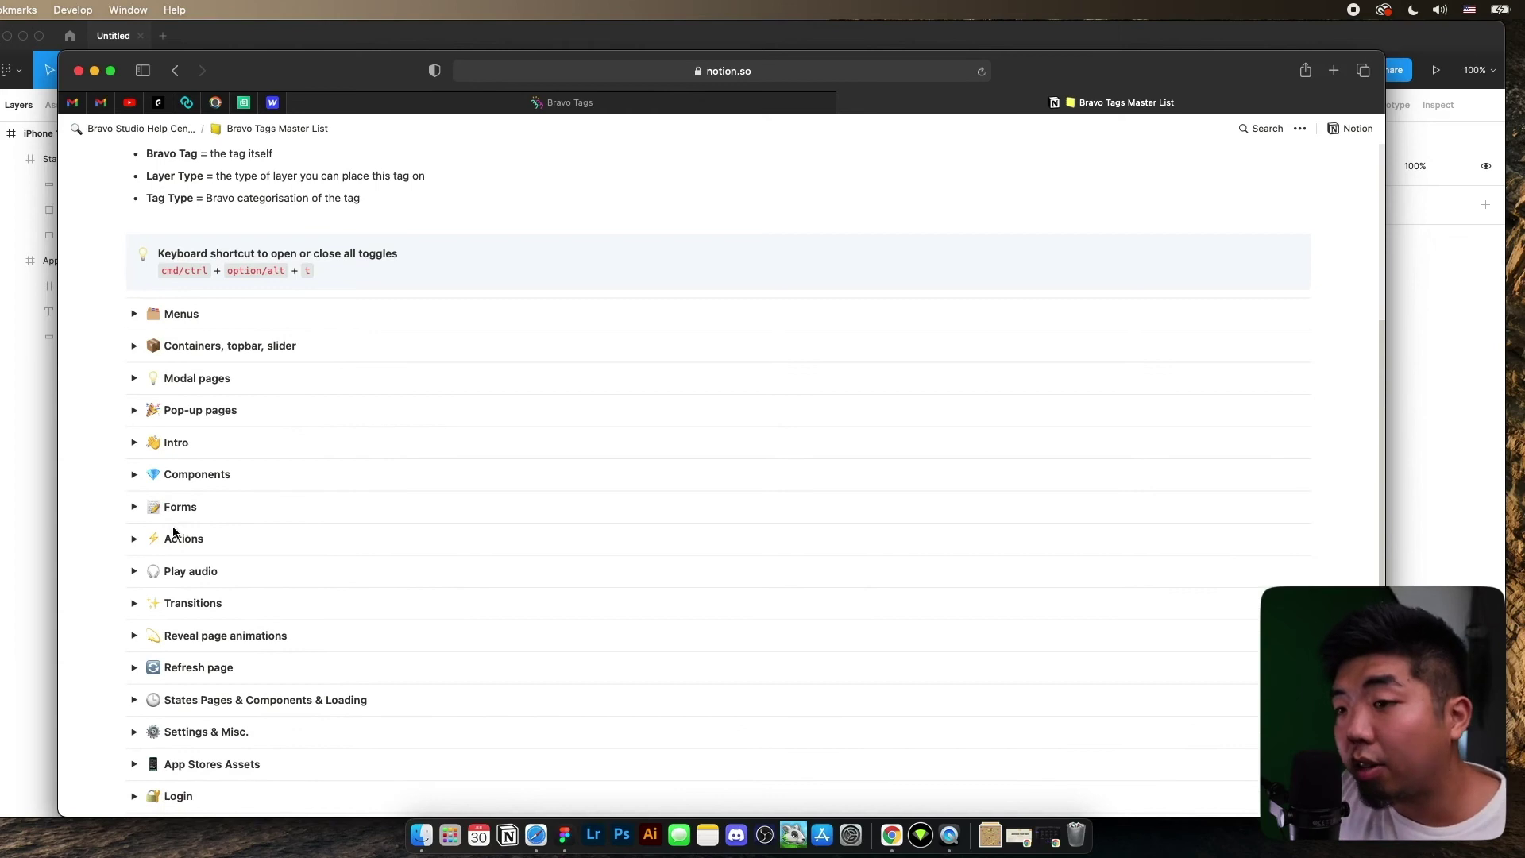
click(136, 509)
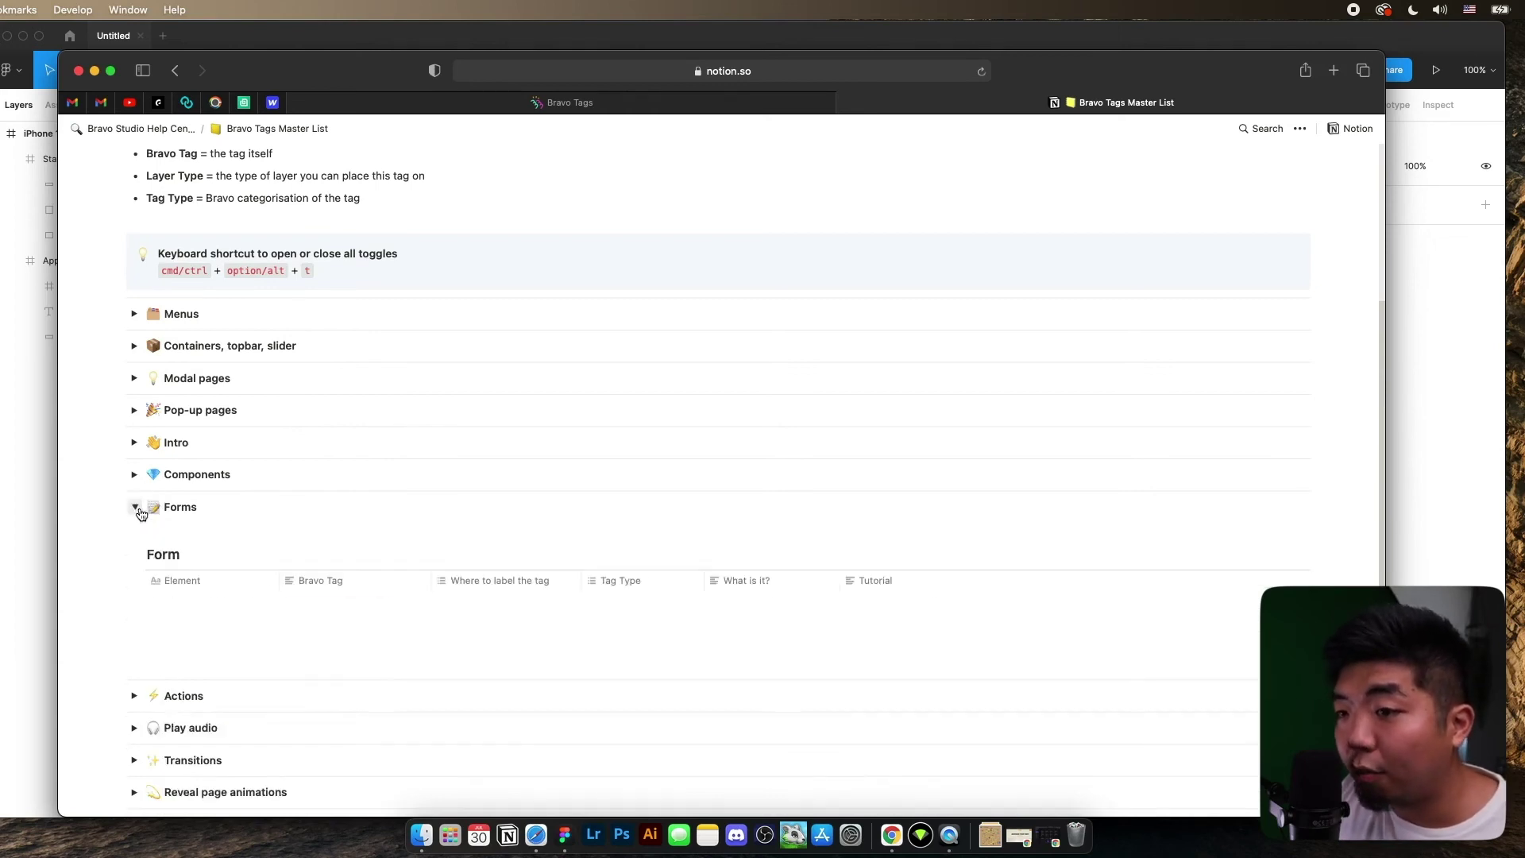
scroll(370, 518, down, 5)
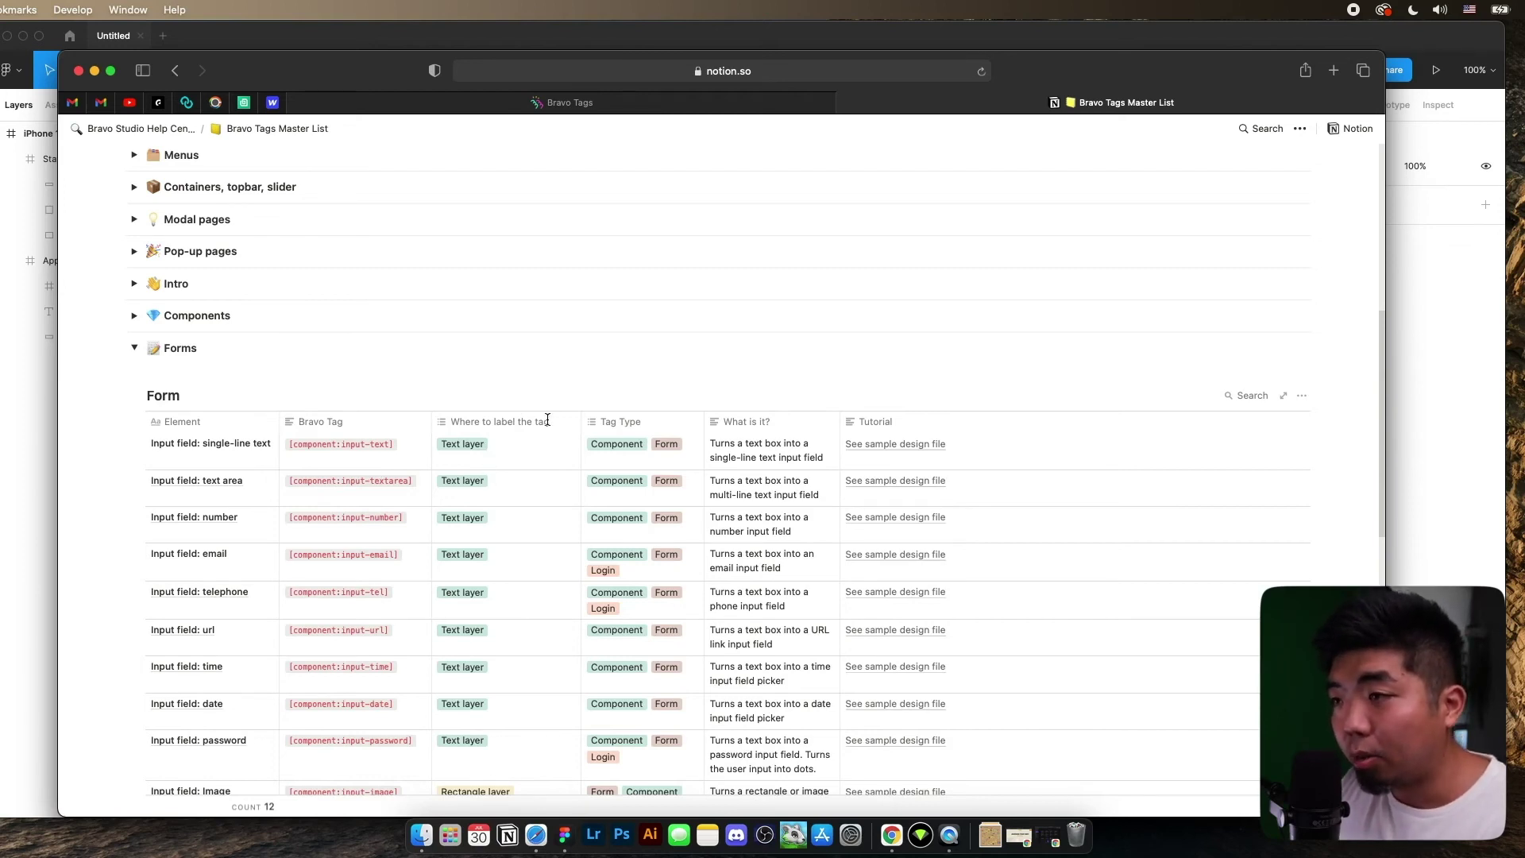
scroll(486, 604, down, 3)
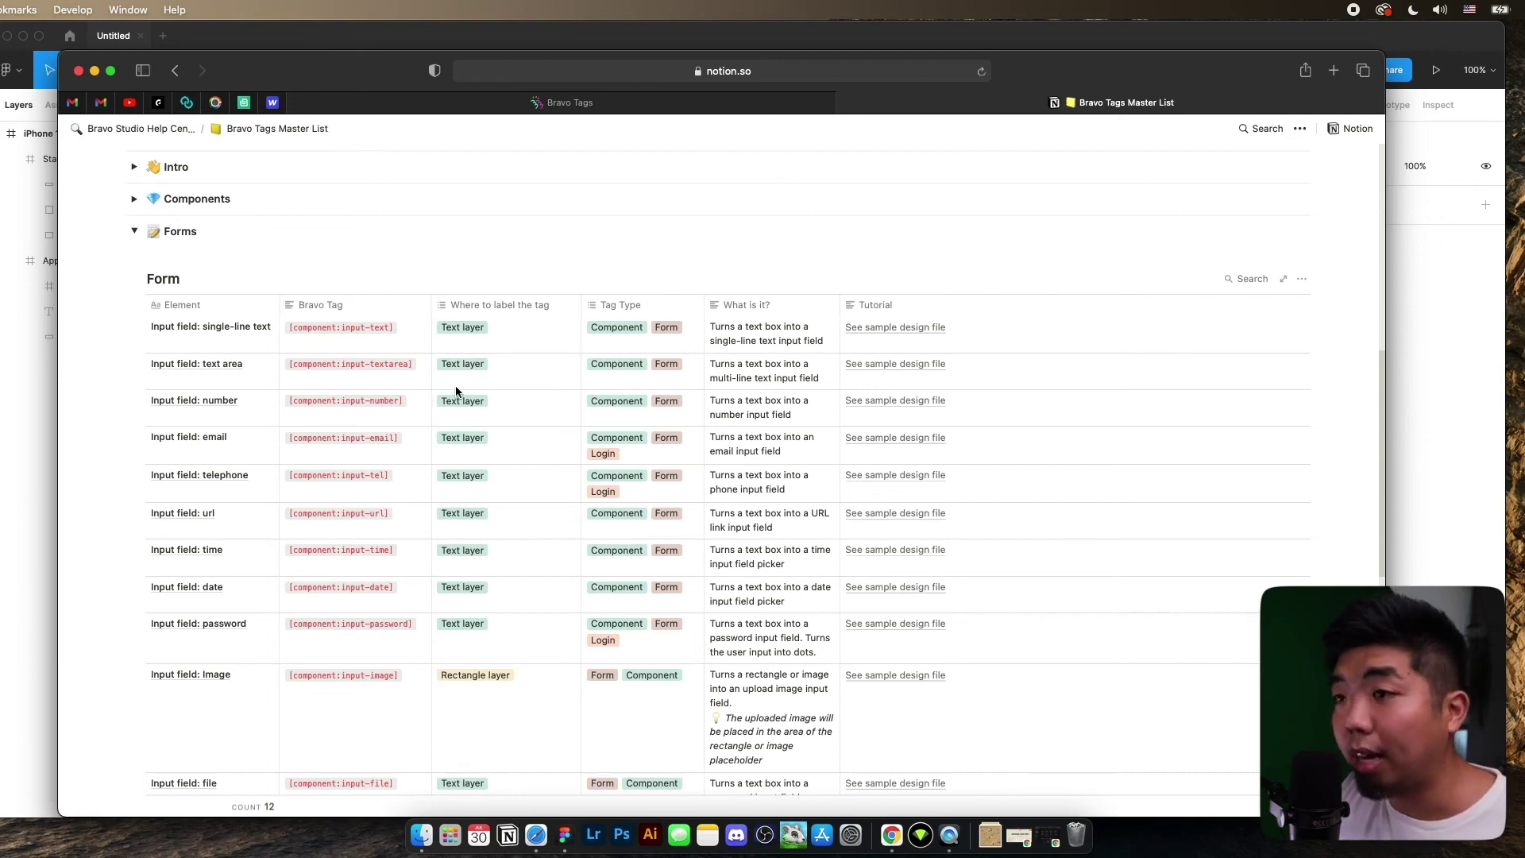
Step: Switch to Figma and add three light grey bars, about 342 × 33, below the placeholder rectangles, labelled First Name, Last Name and Email
key(super+Tab)
key(r)
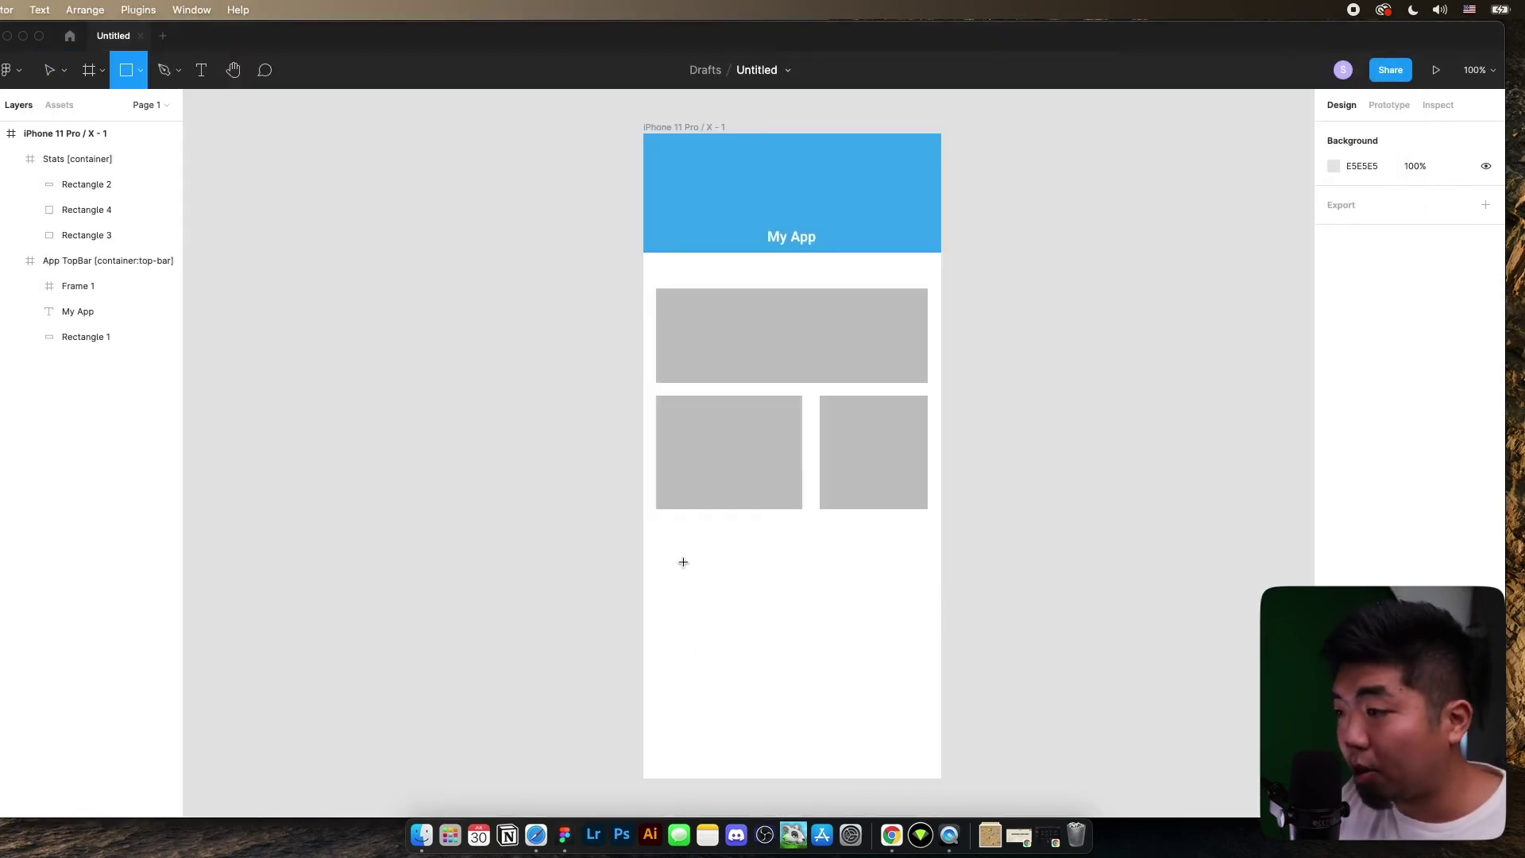
mouse_move(670, 551)
mouse_down()
mouse_move(866, 578)
mouse_move(918, 578)
mouse_move(883, 574)
mouse_move(928, 562)
mouse_up()
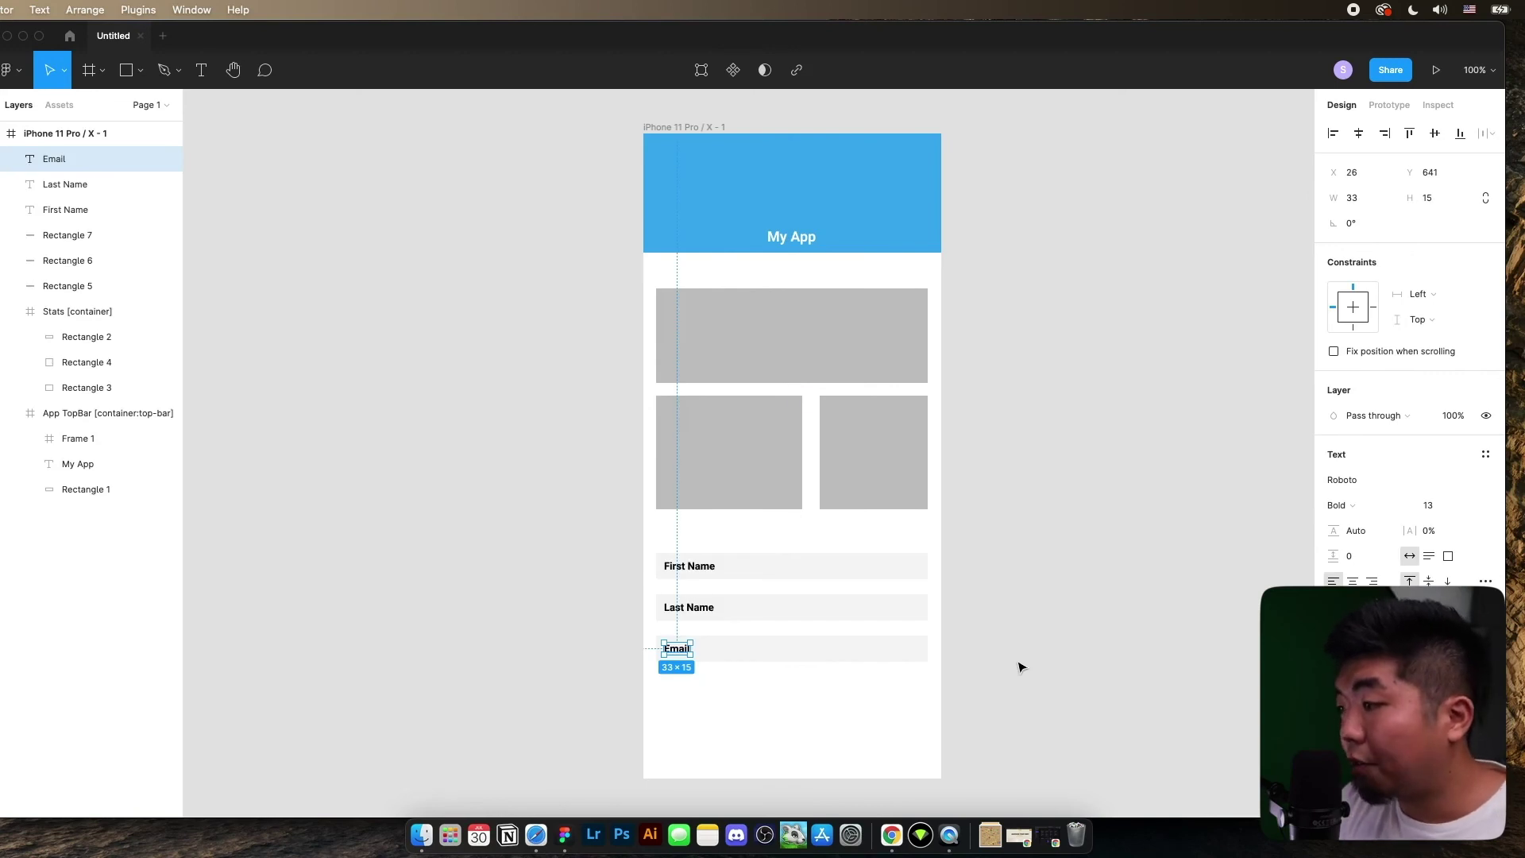
click(1020, 665)
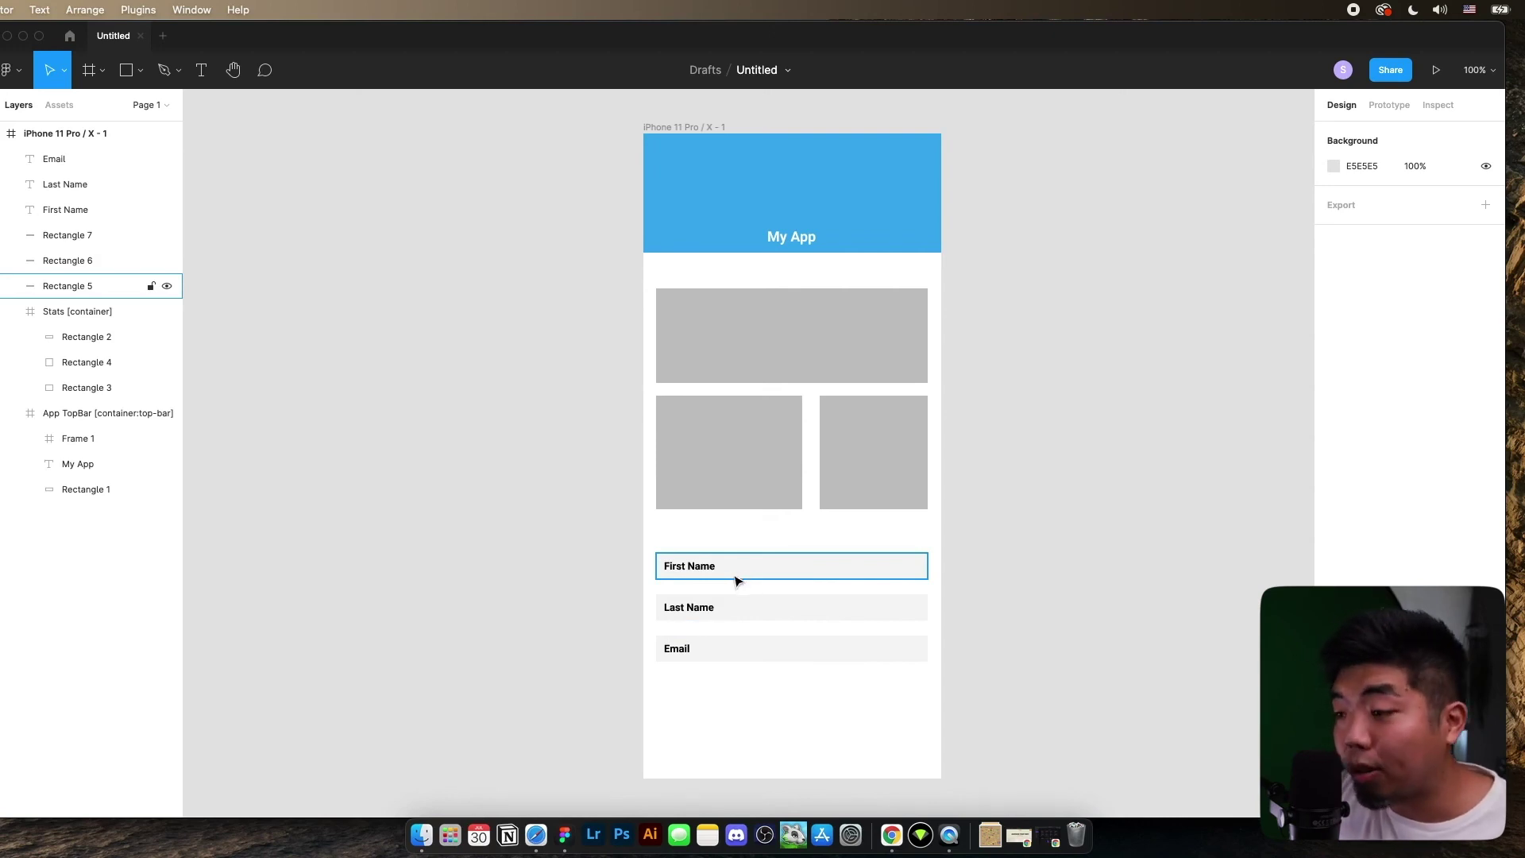
Step: Switch to the Bravo Tags Master List in the browser and copy the [component:input-text] tag for the single-line text input field
click(537, 834)
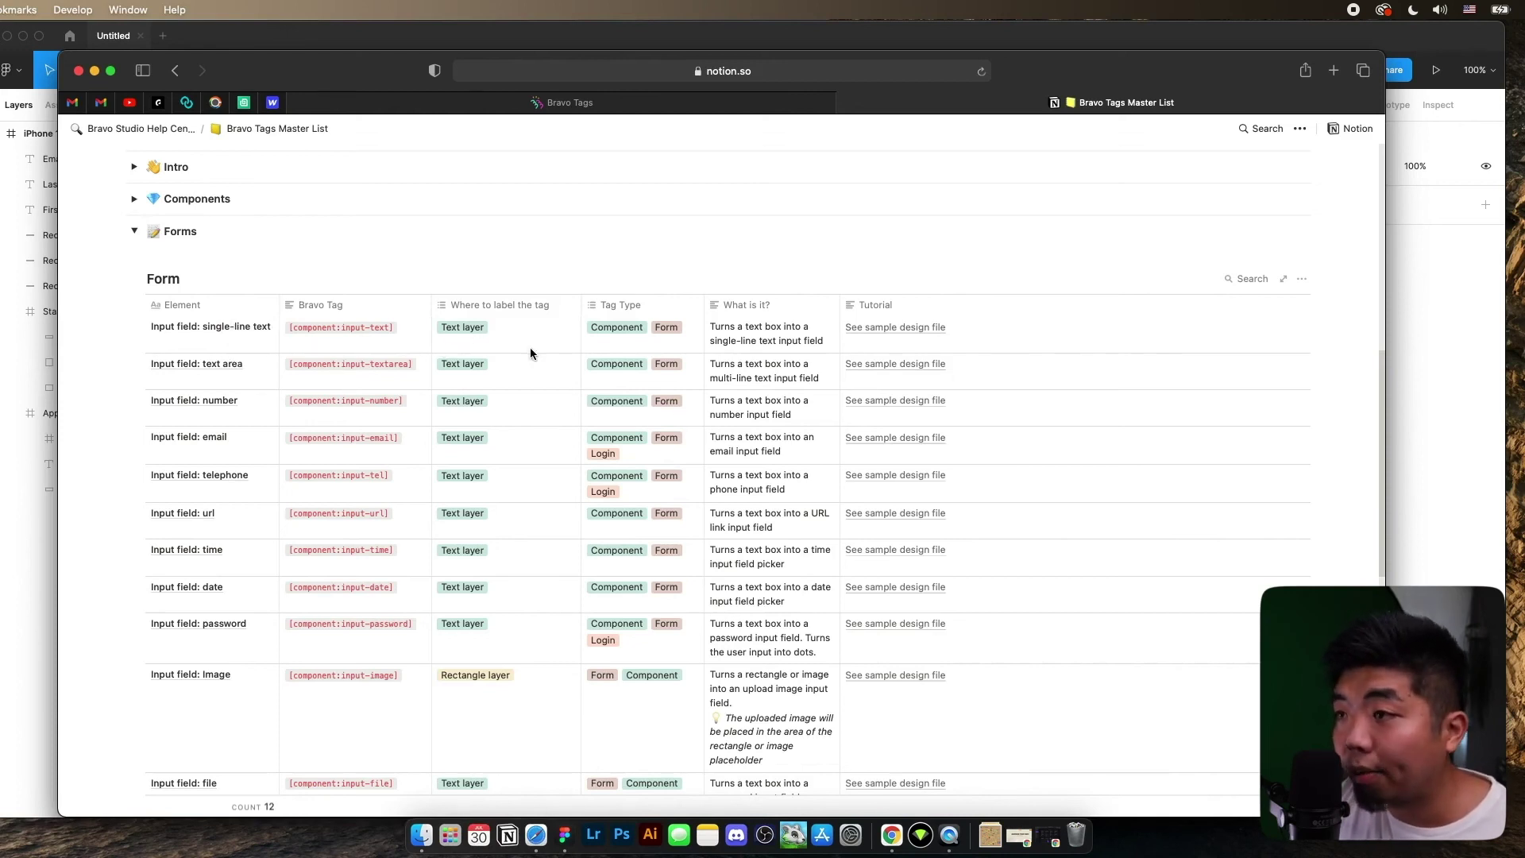
click(367, 331)
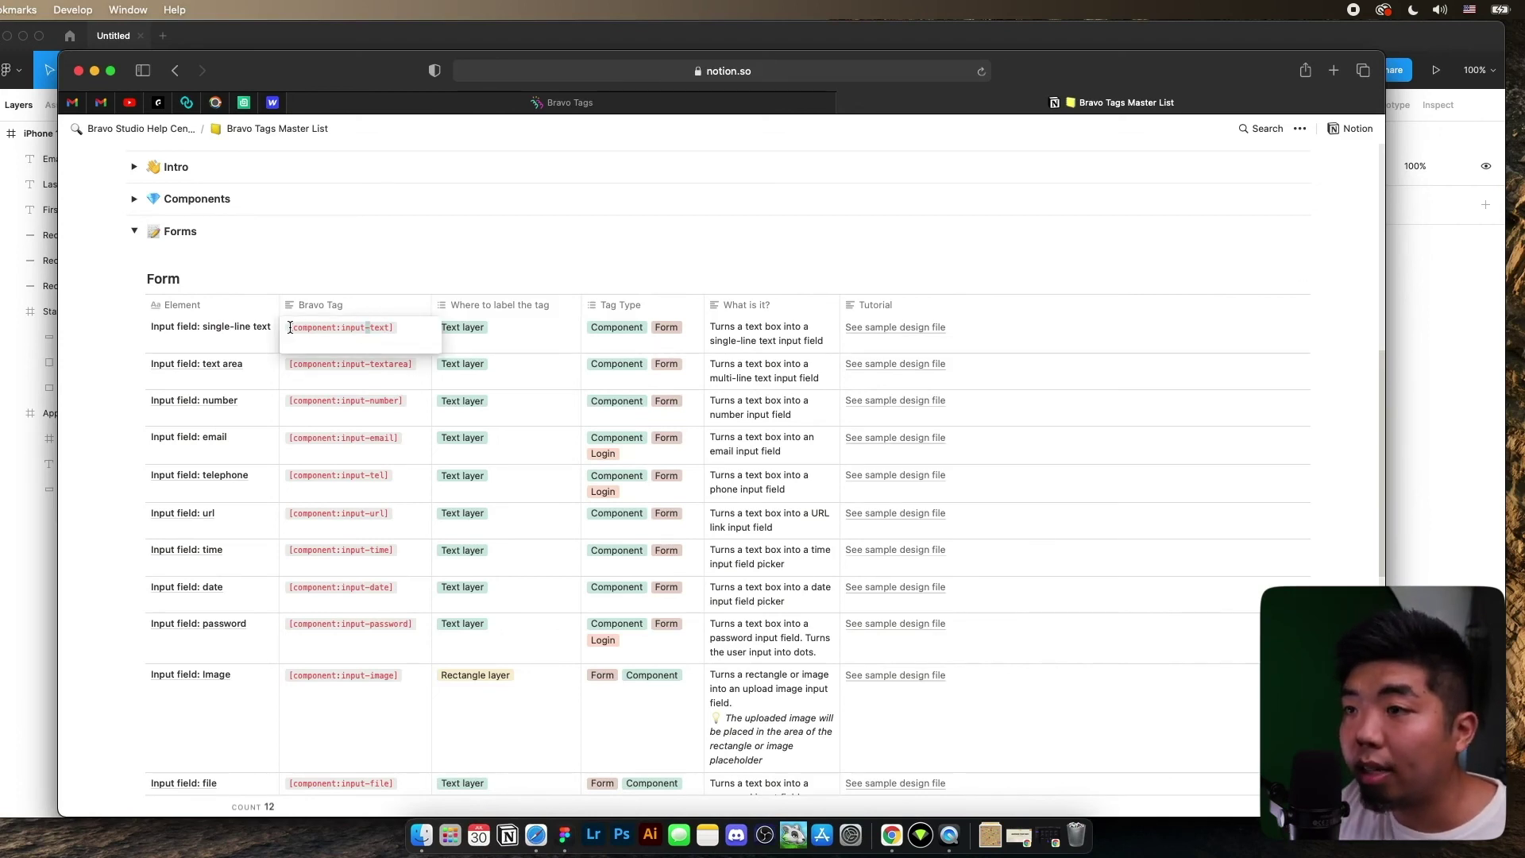
drag(289, 328, 419, 333)
key(super+c)
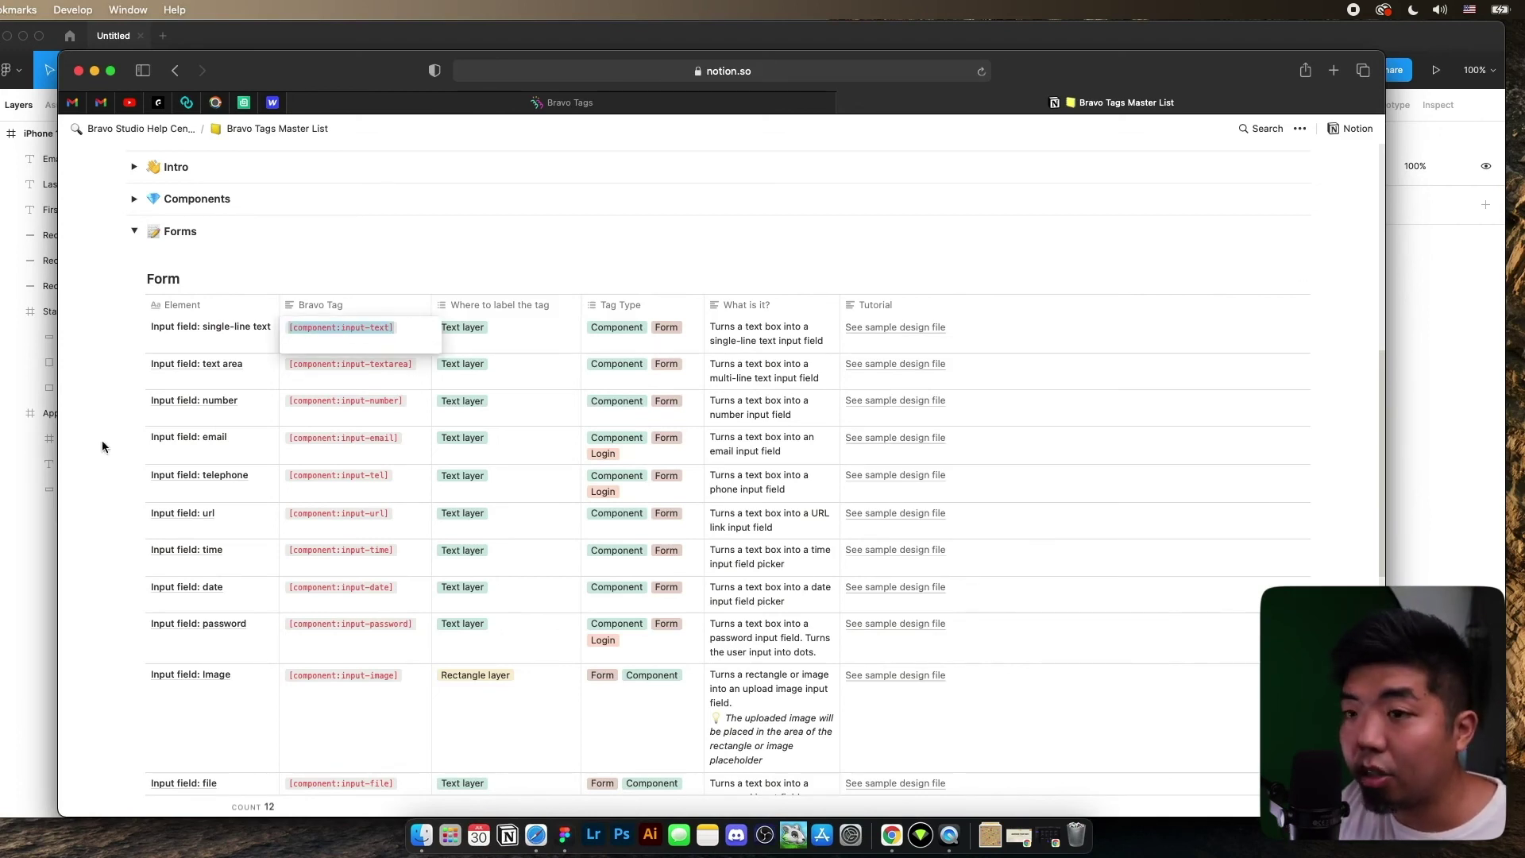
Step: Back in Figma, group the First Name text with its bar and name the group First Name [component:input-text]
click(43, 505)
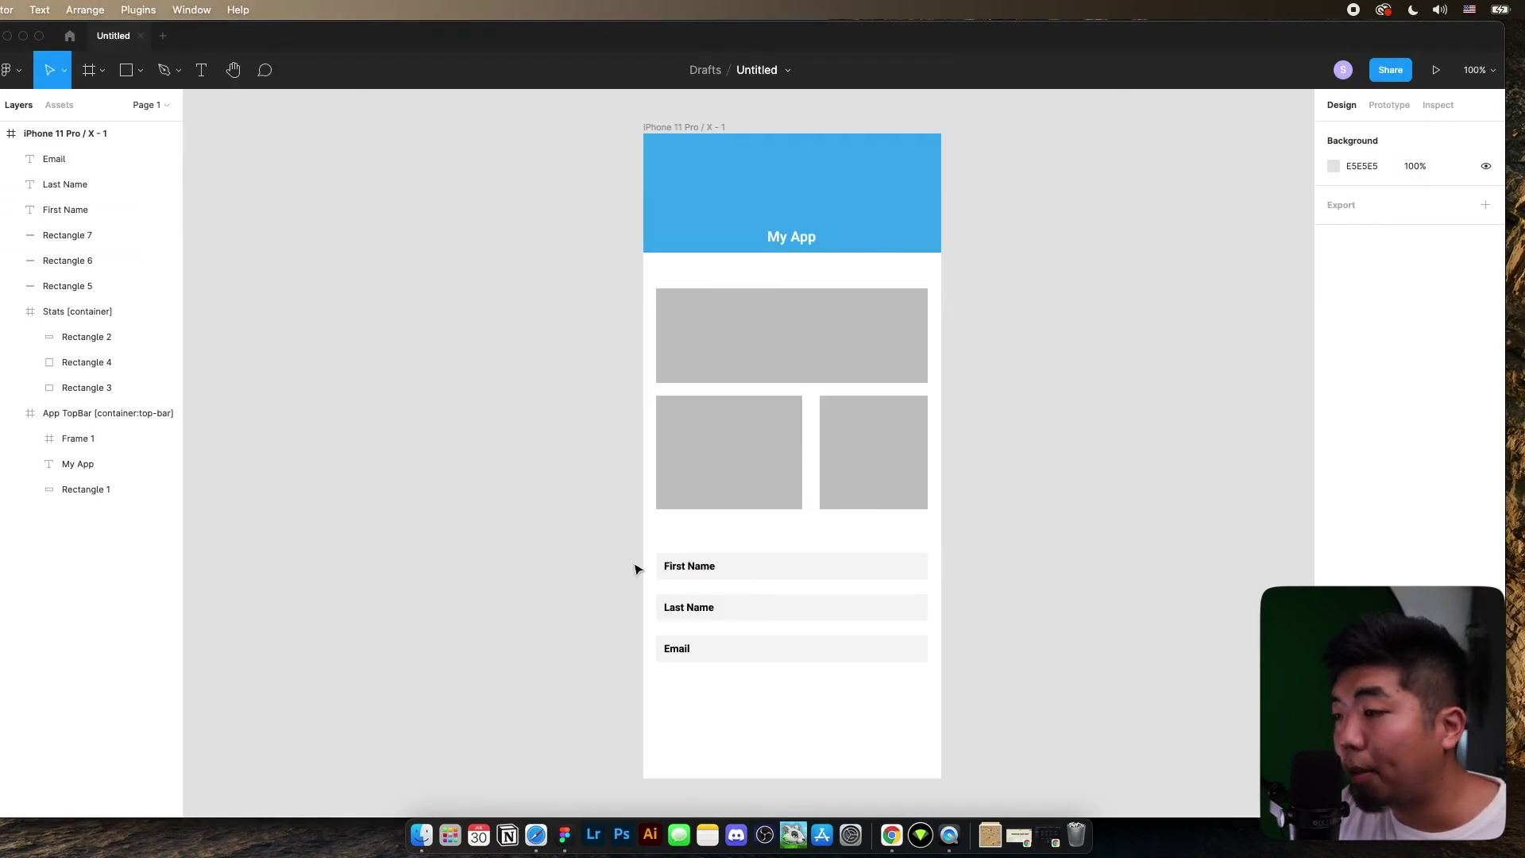
drag(641, 565, 694, 577)
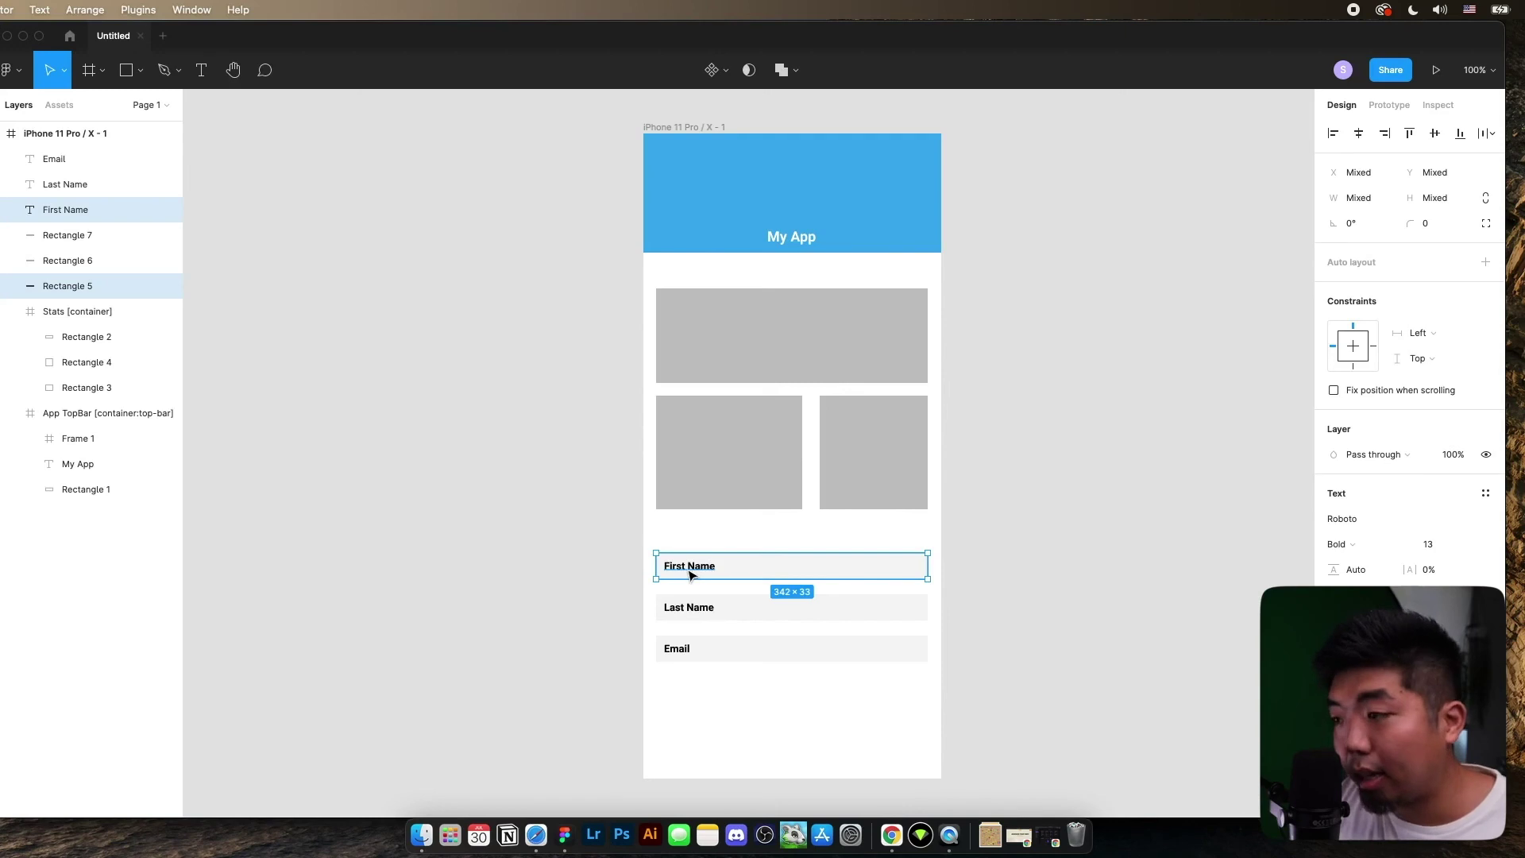
key(super+g)
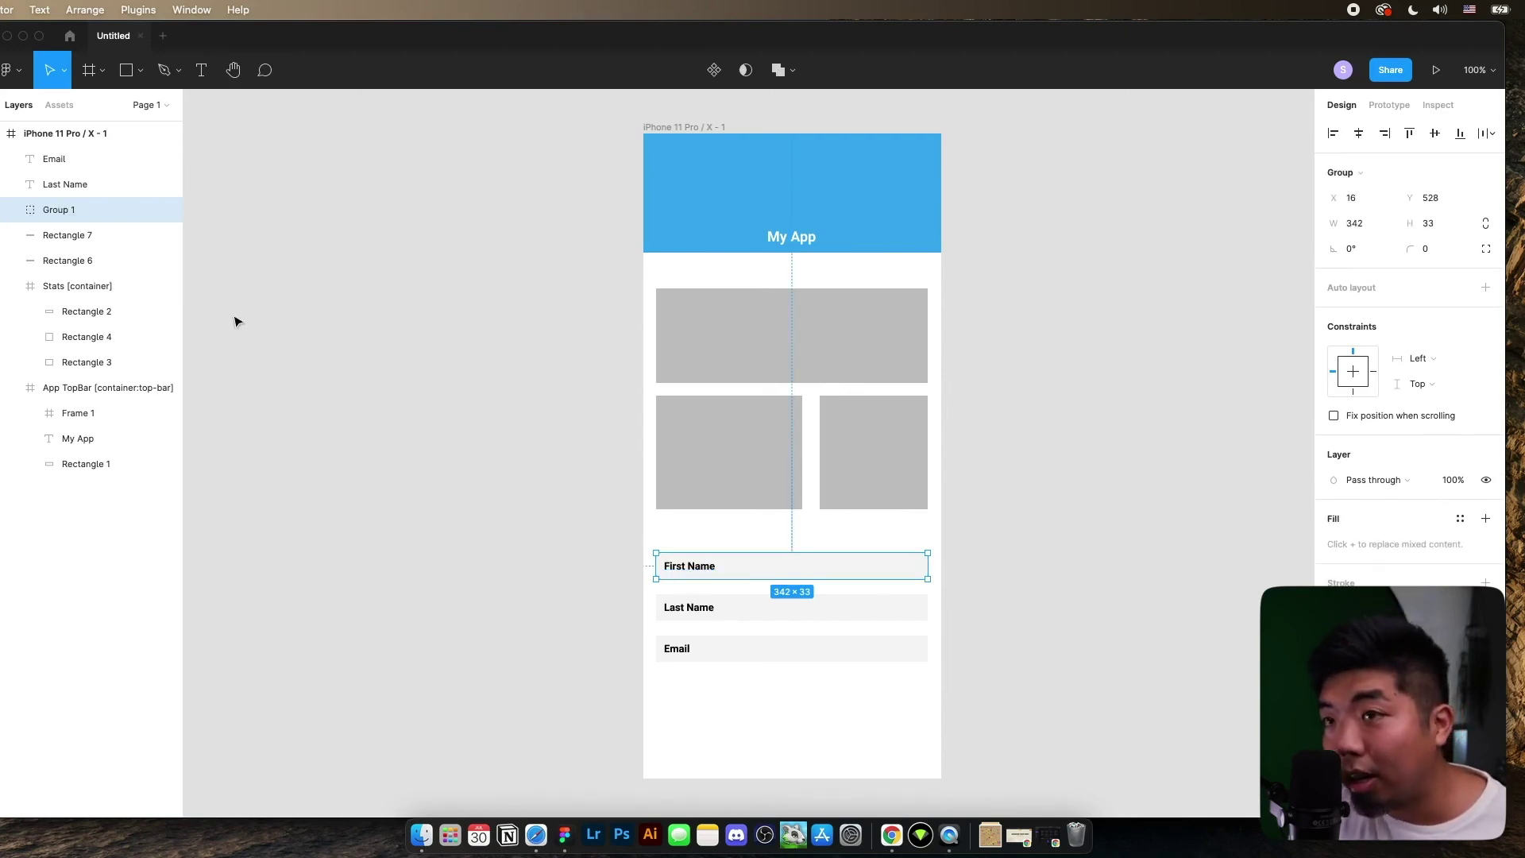
double_click(77, 215)
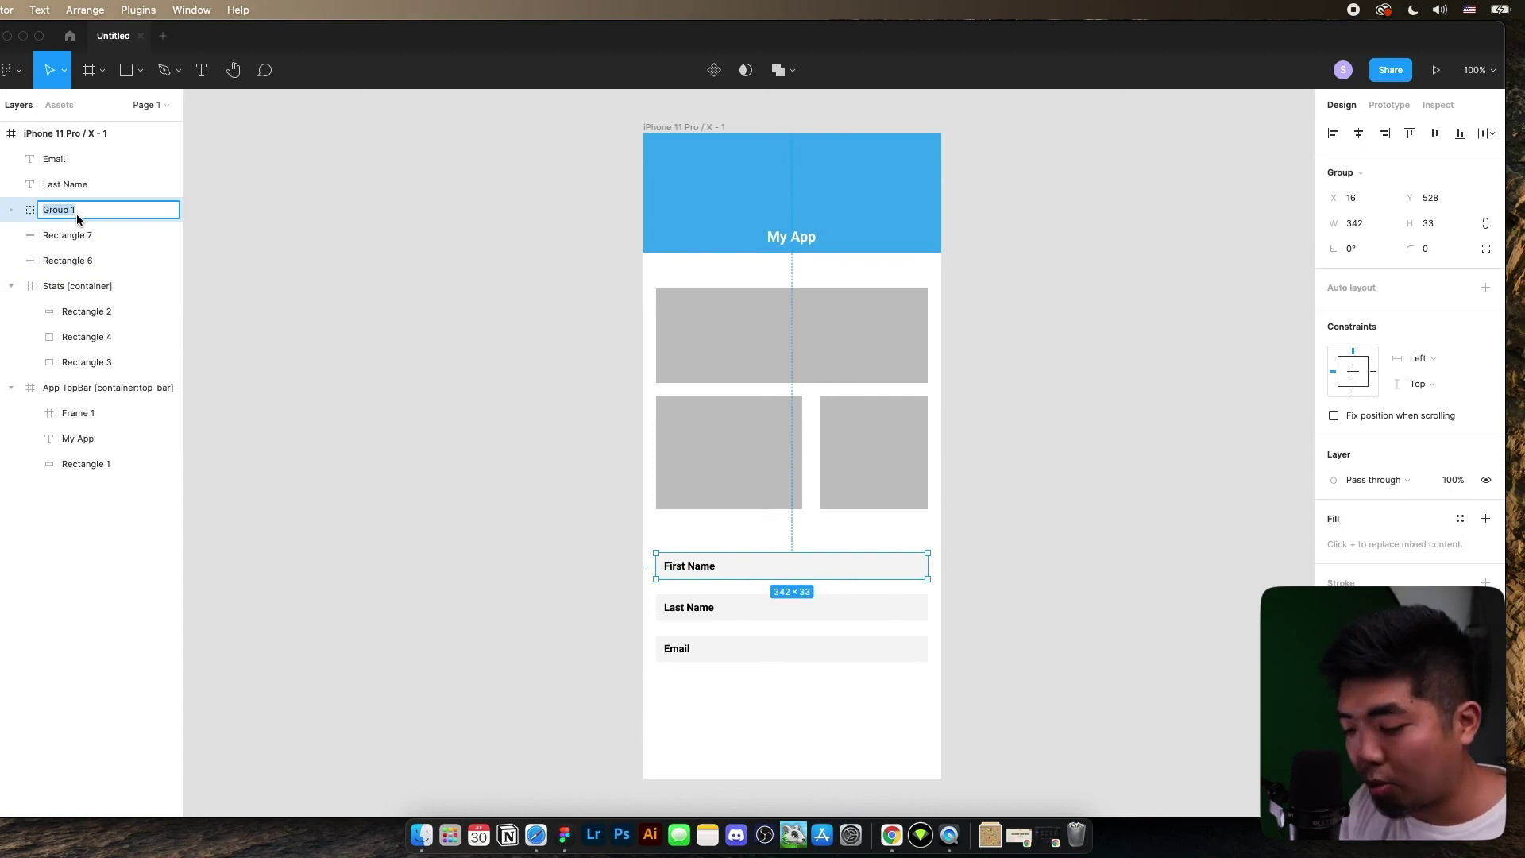
text(First Name)
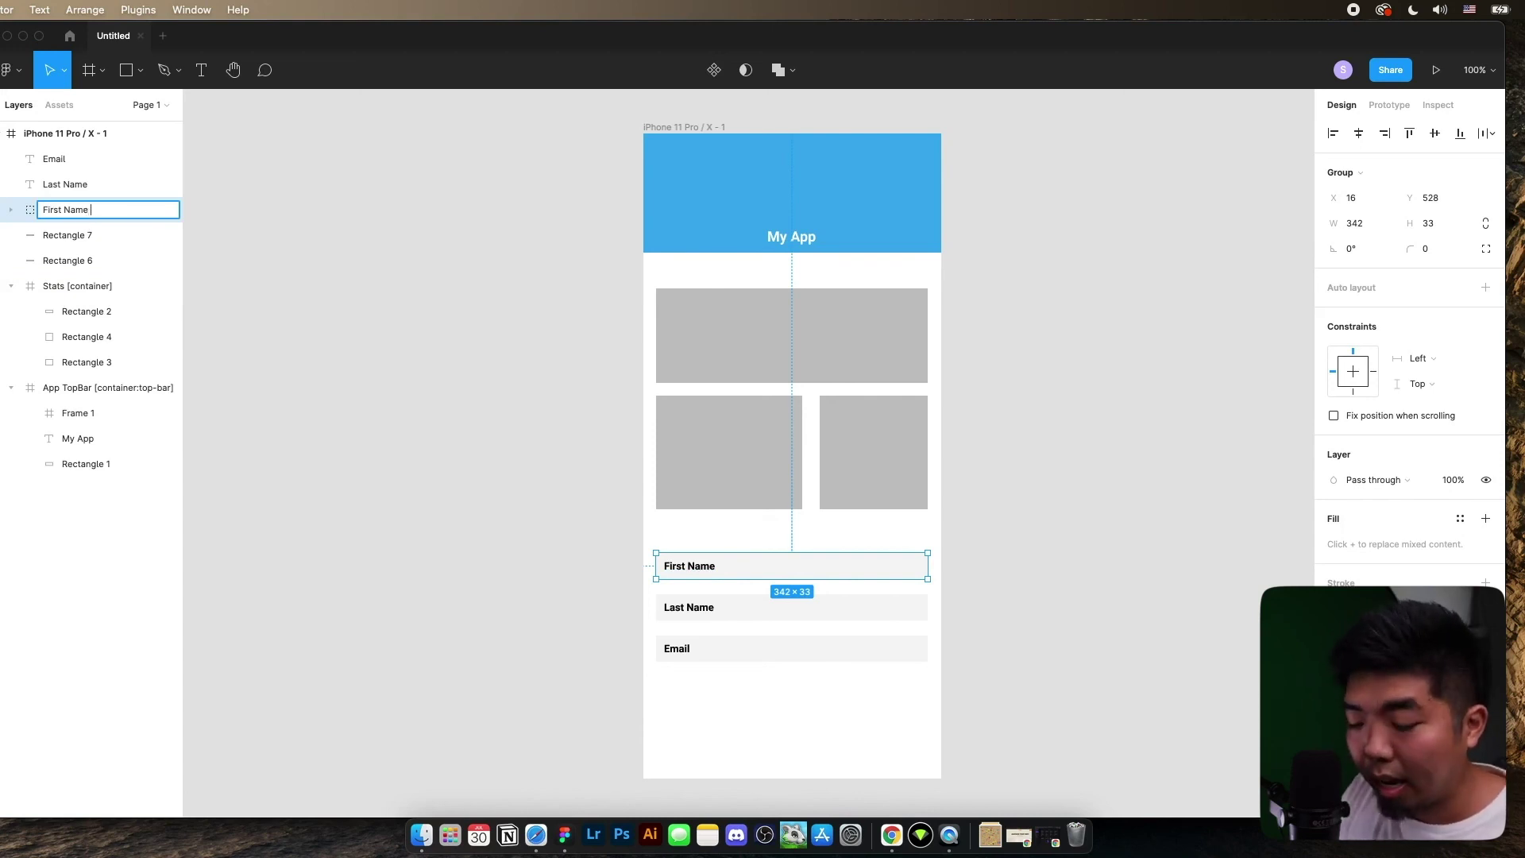
key(super+v)
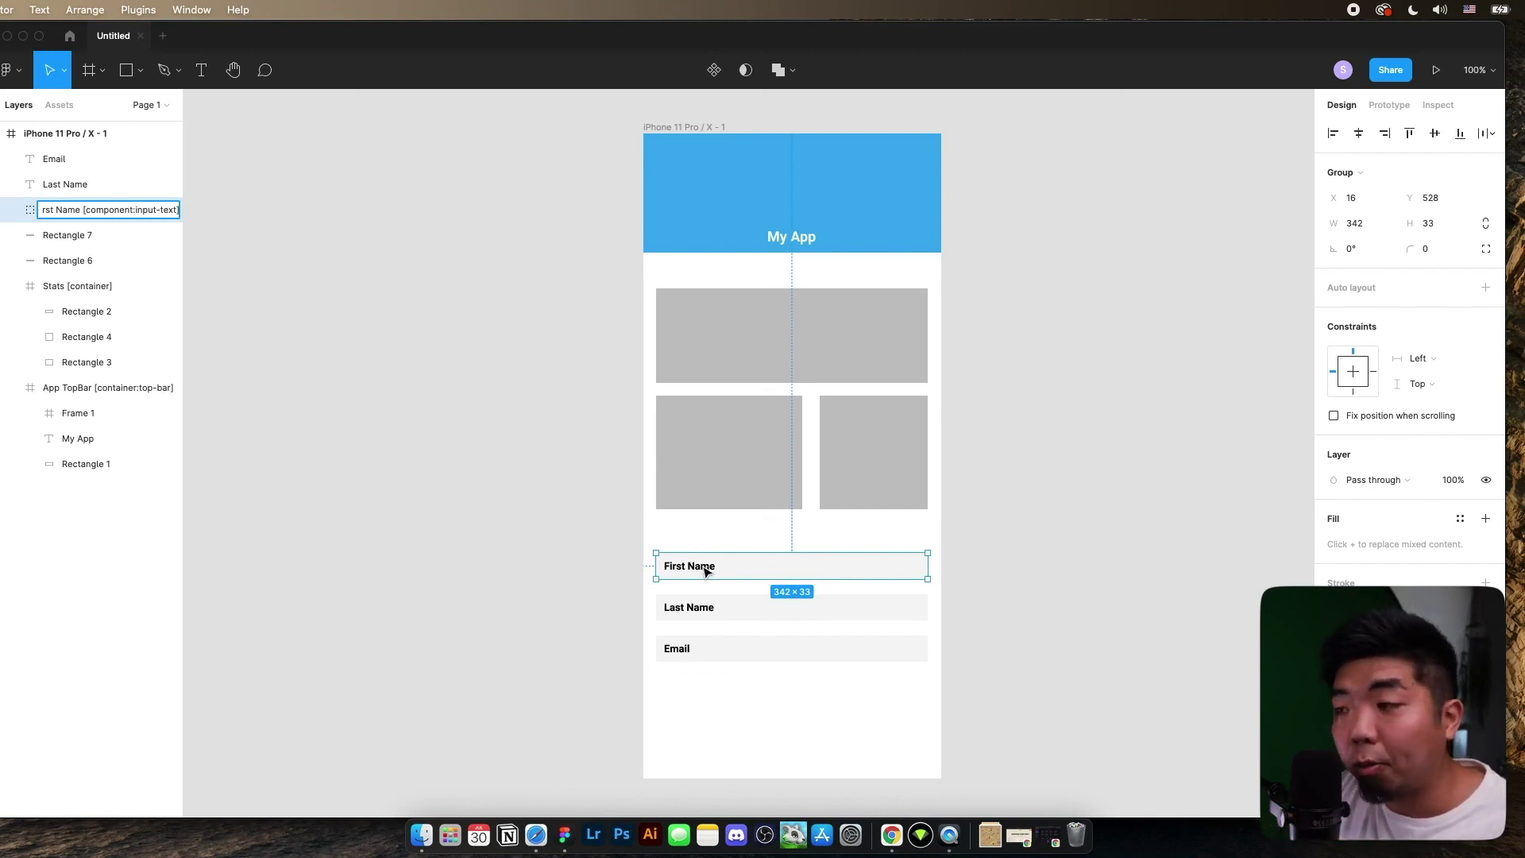
Step: Check the tag's layer type in the browser's Forms table and, back in Figma, remove [component:input-text] from the First Name group's name, keeping it copied
click(537, 826)
click(514, 342)
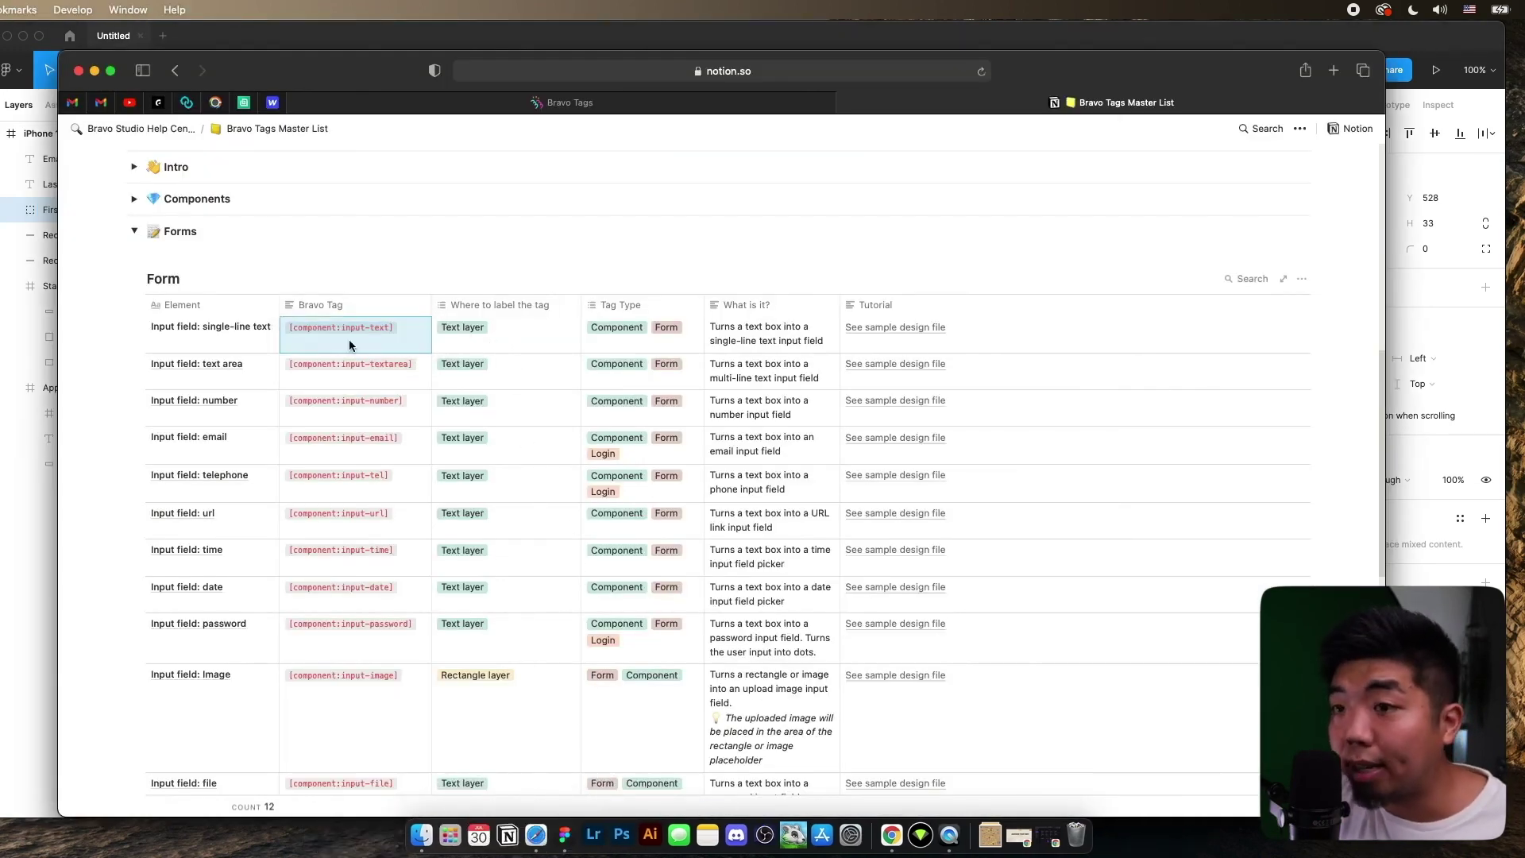
key(super+Tab)
double_click(103, 209)
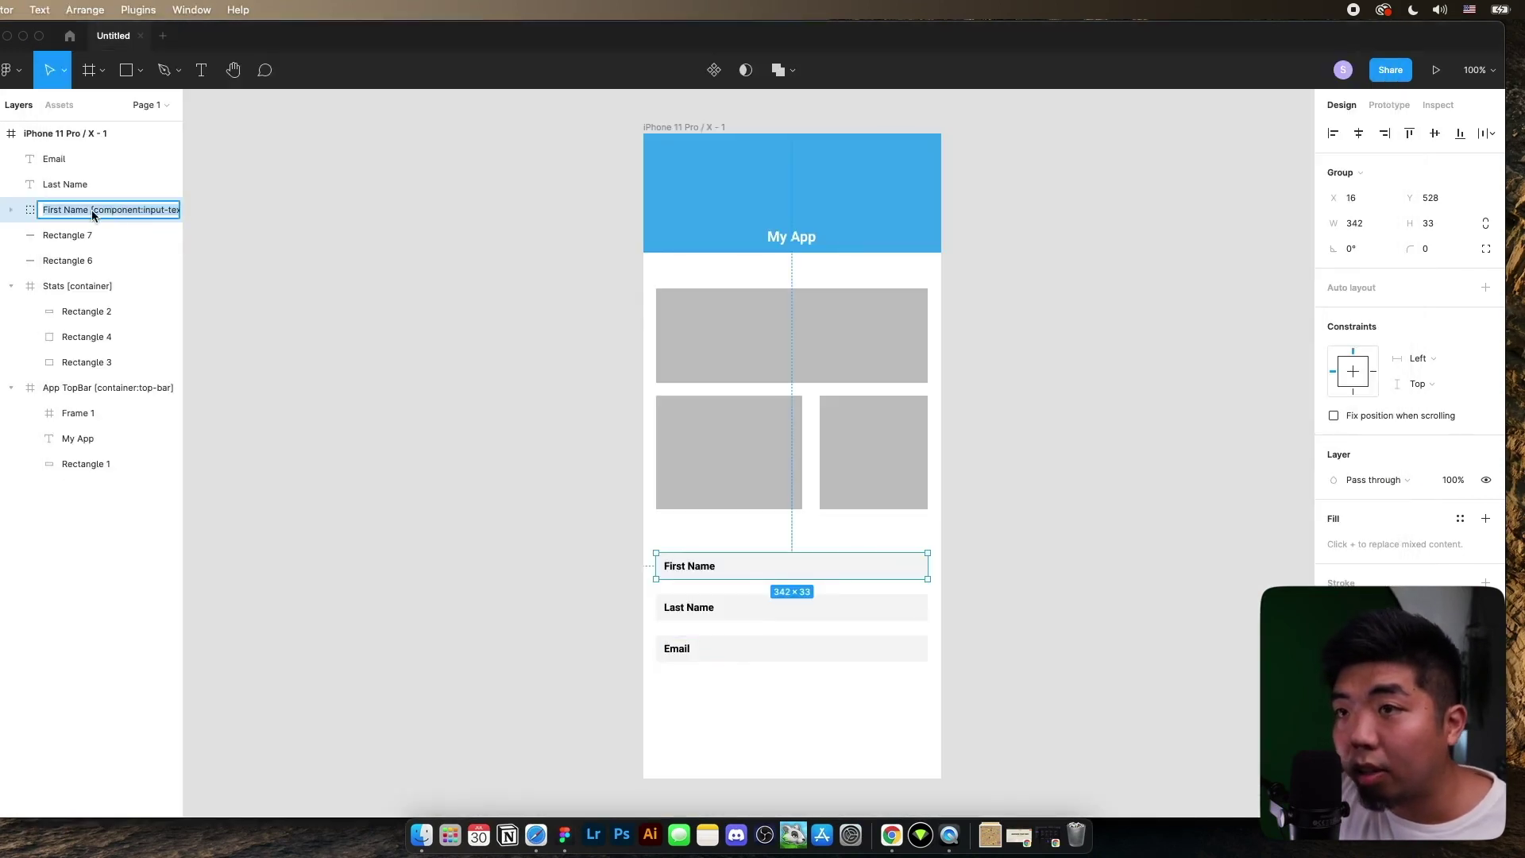
click(91, 209)
drag(93, 213, 220, 231)
key(super+c)
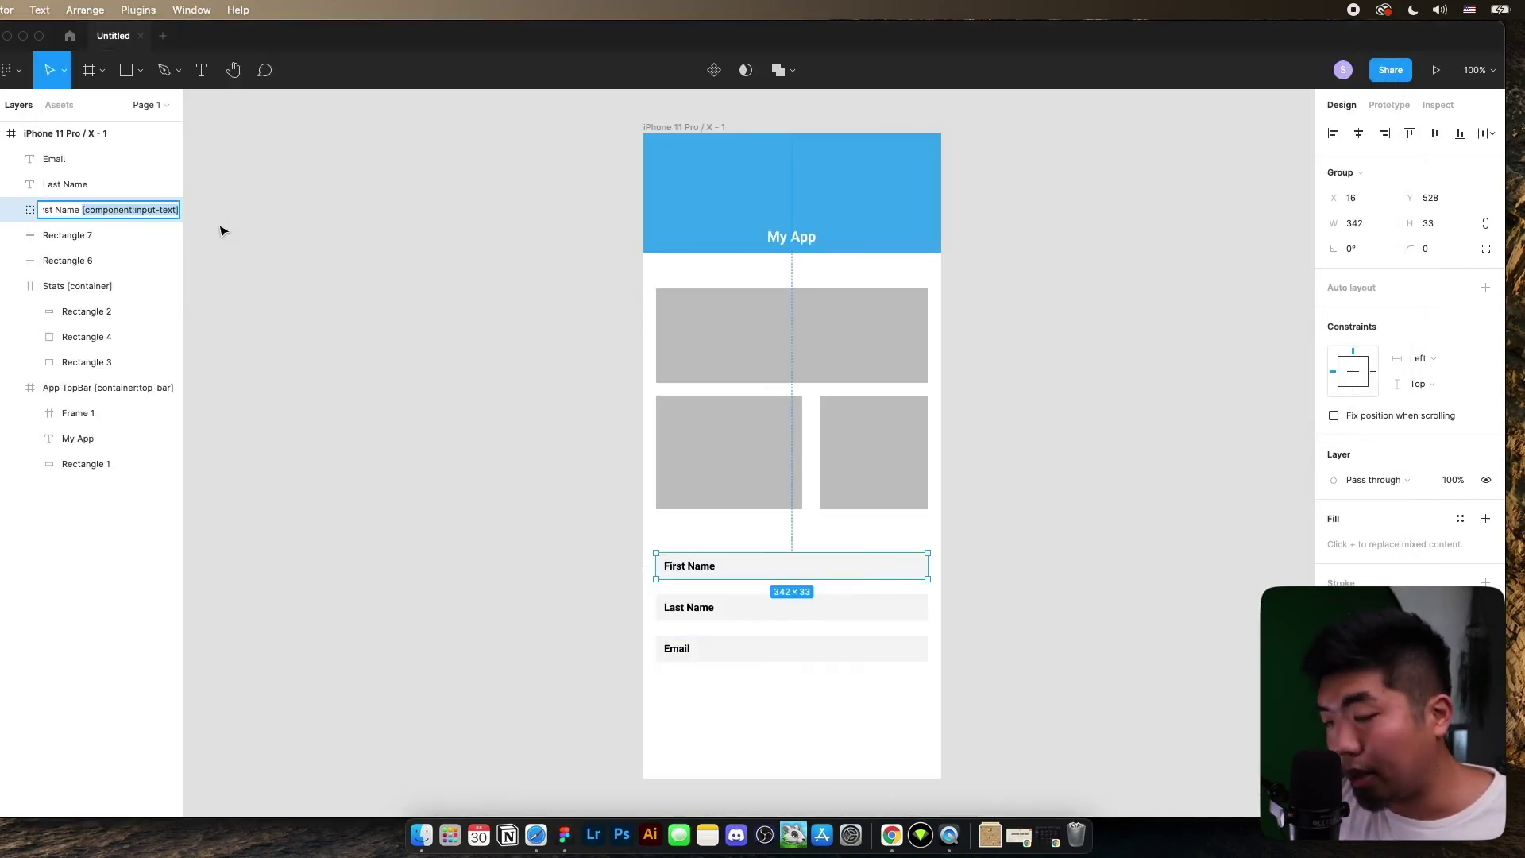
key(BackSpace)
scroll(792, 453, left, 2)
key(Return)
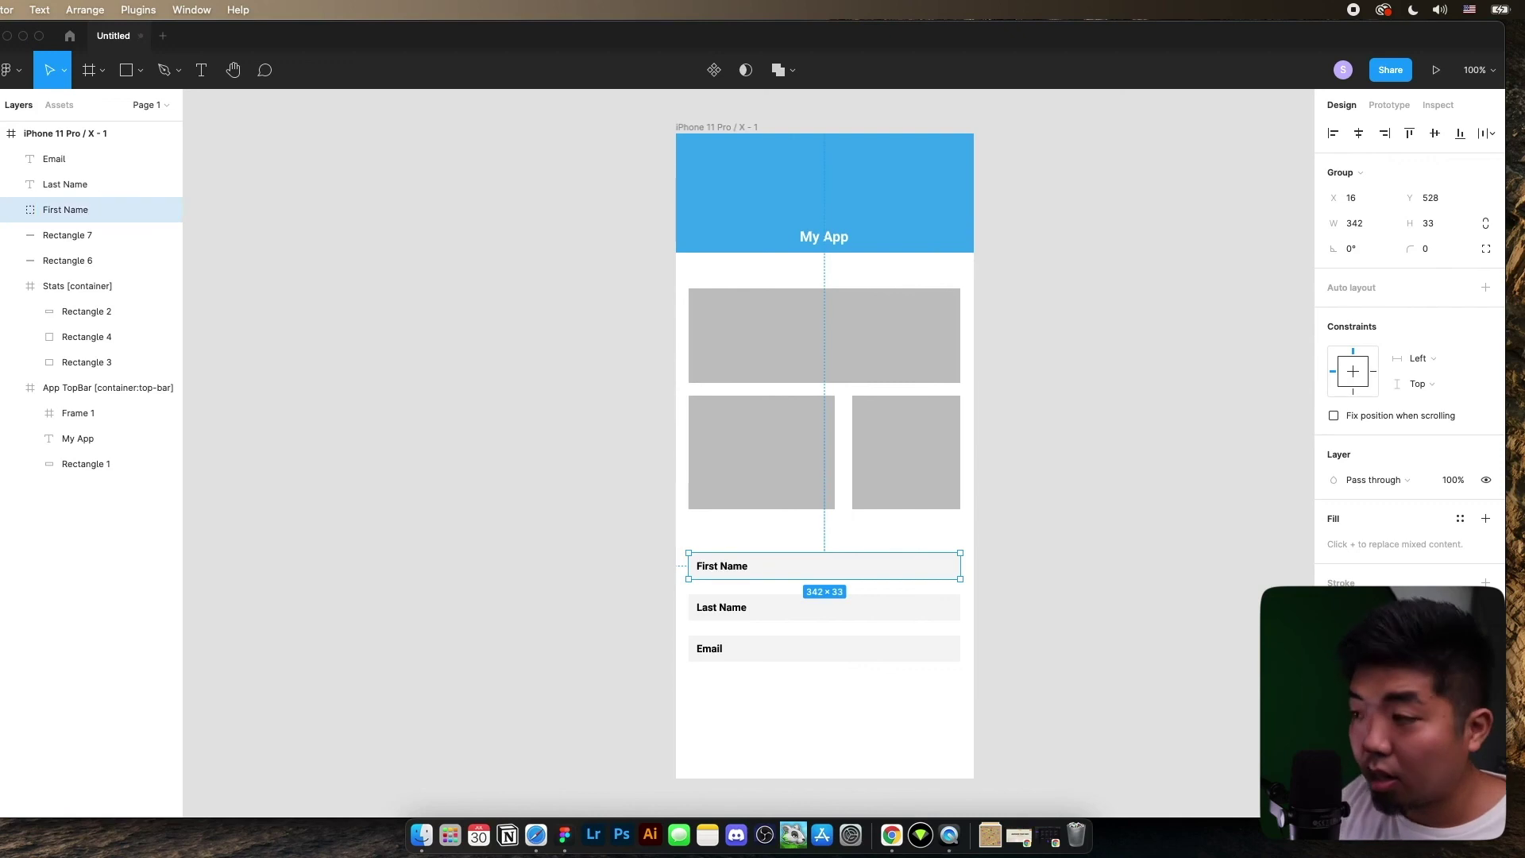
Step: Expand the First Name group and append the copied [component:input-text] tag to the name of the First Name text layer inside it
click(220, 231)
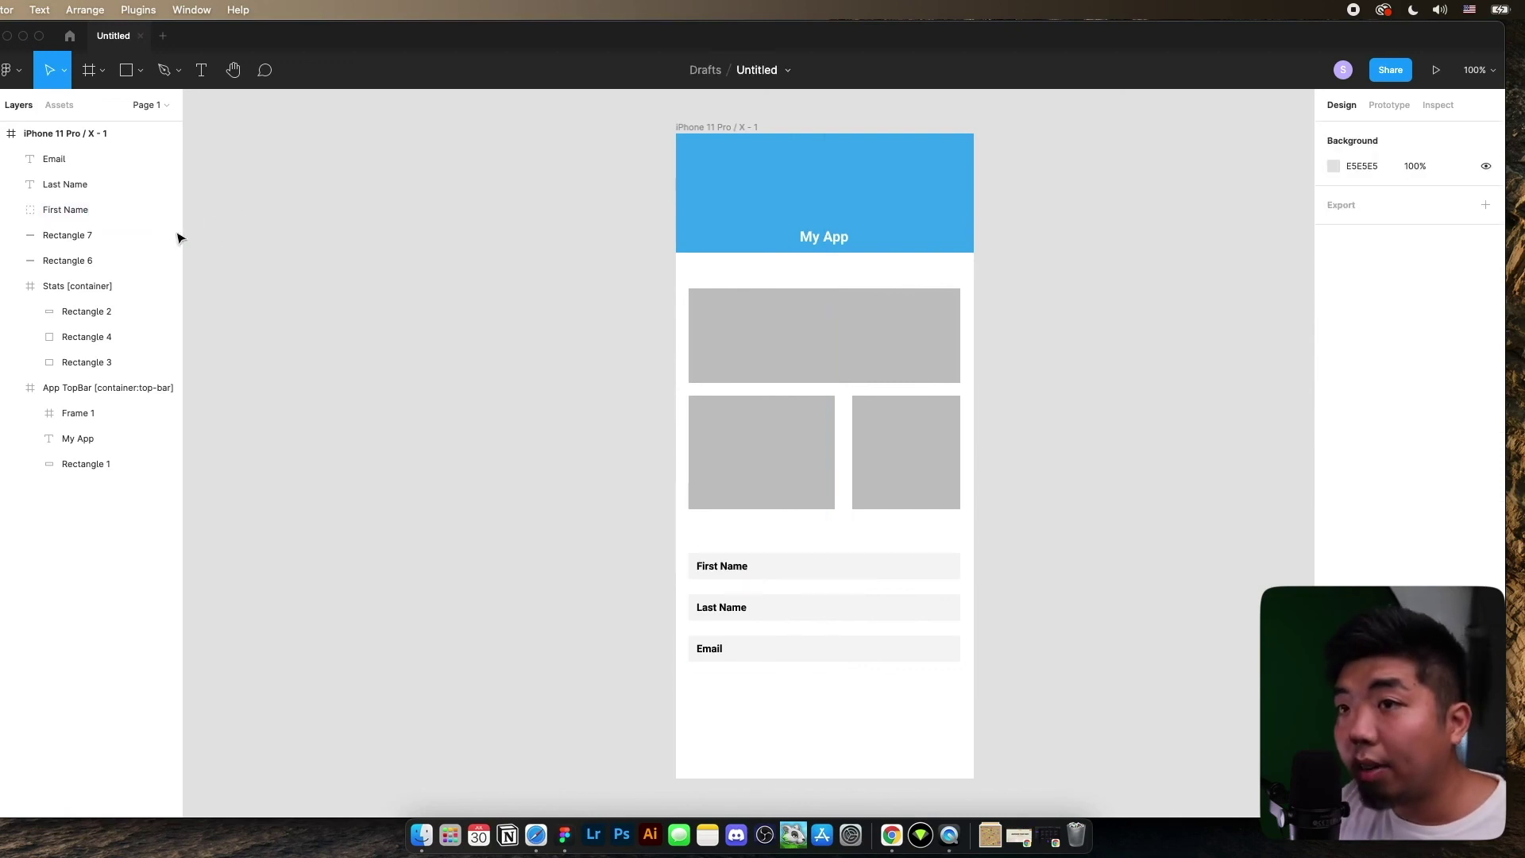
click(11, 210)
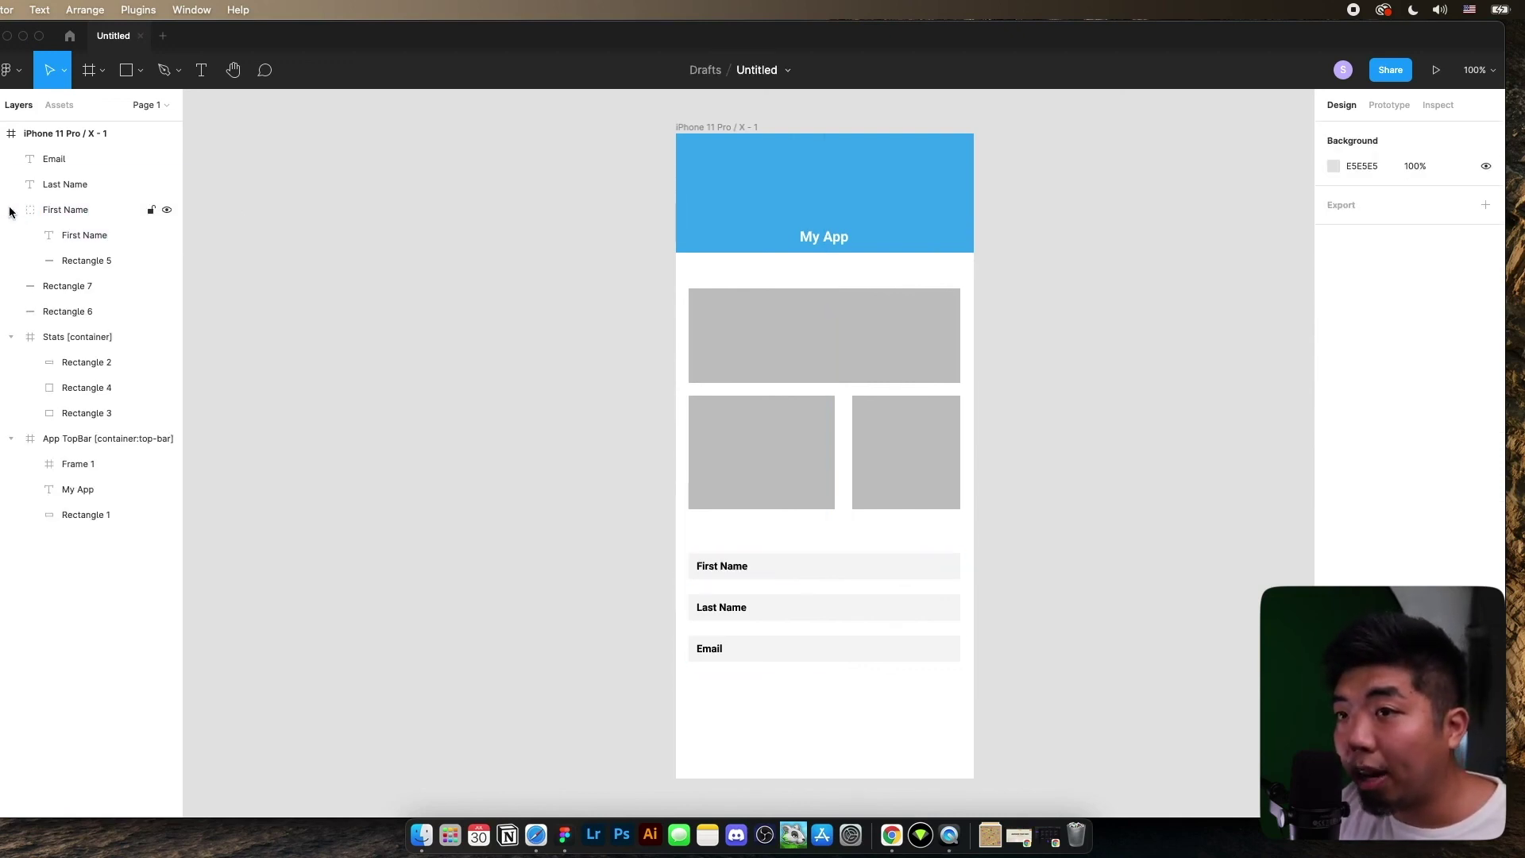
double_click(67, 236)
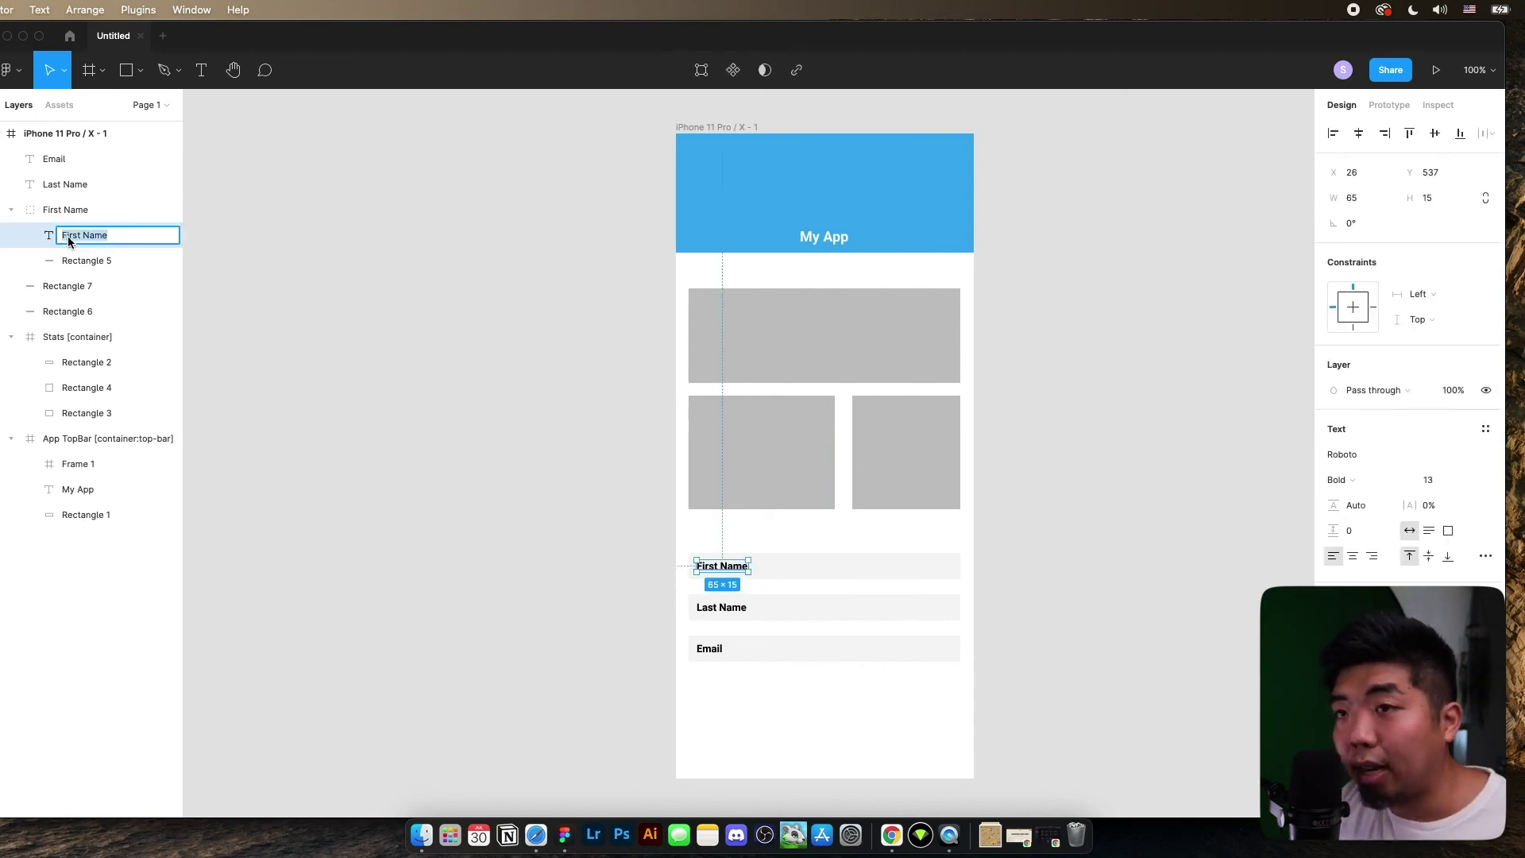
click(117, 241)
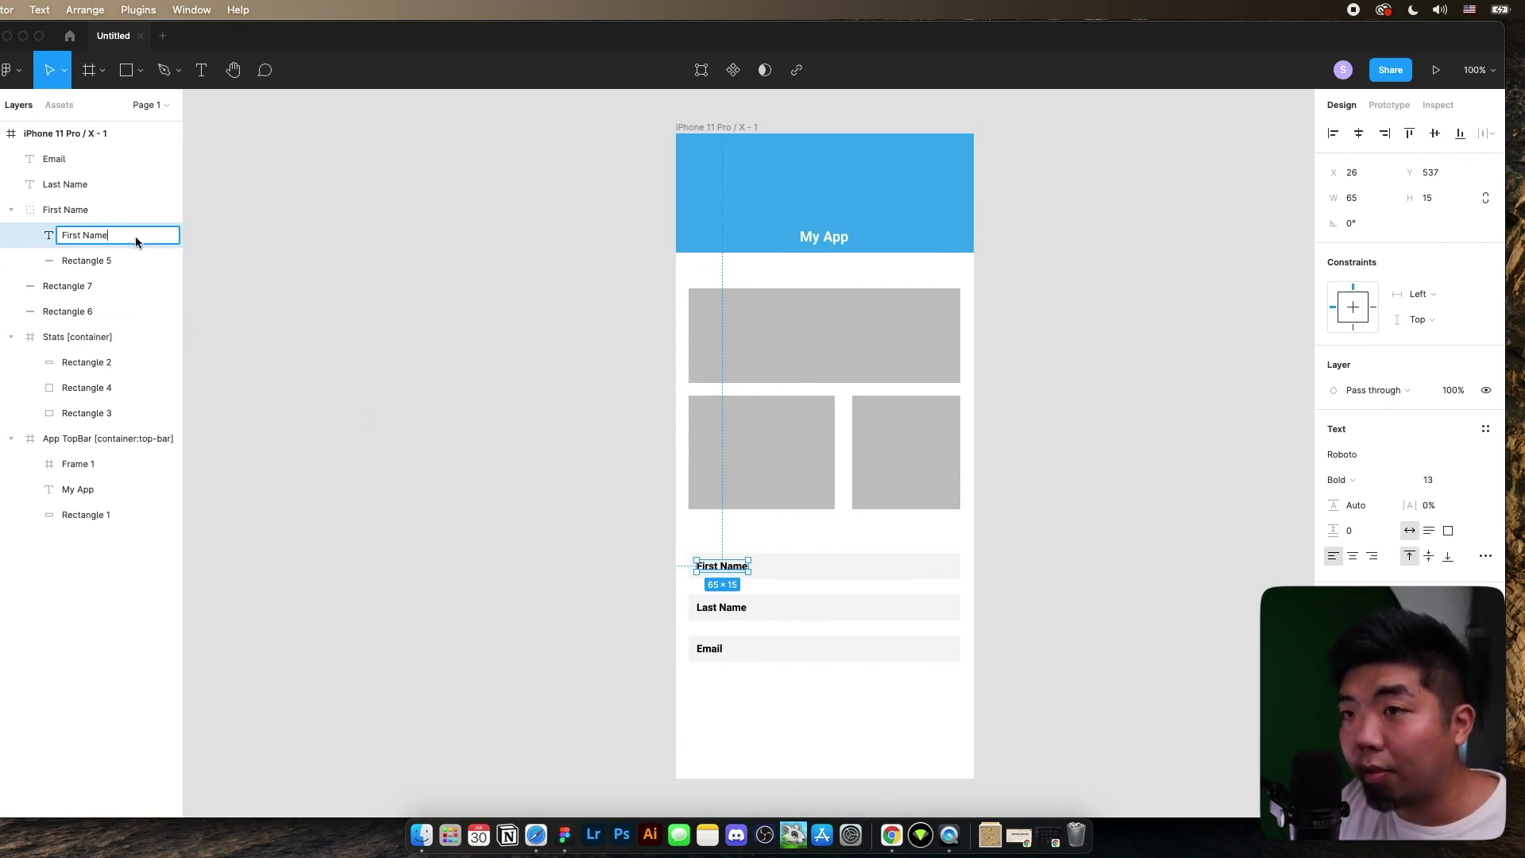
key(super+v)
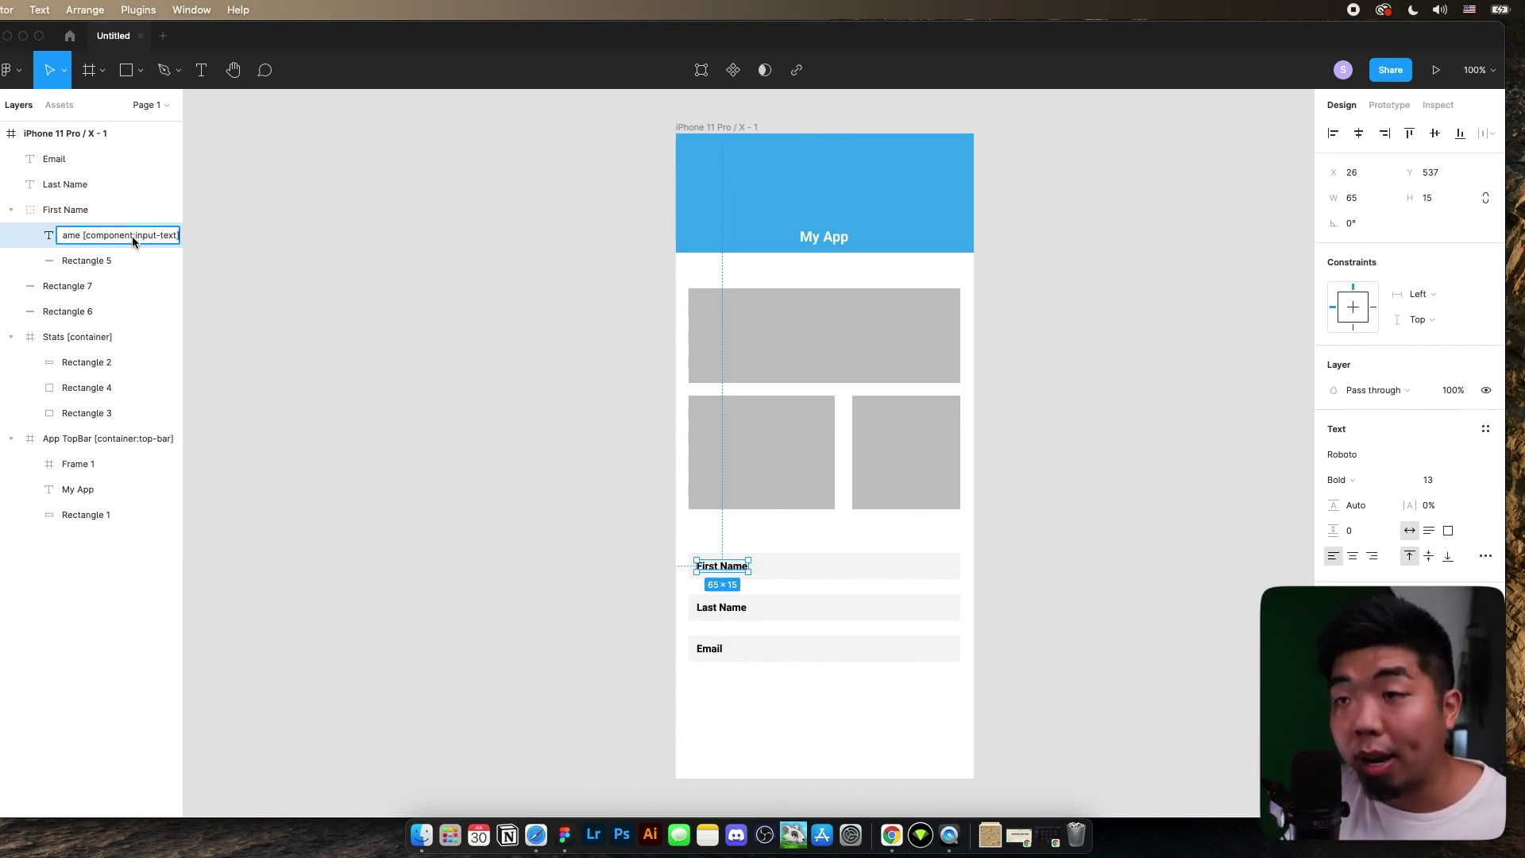
key(Return)
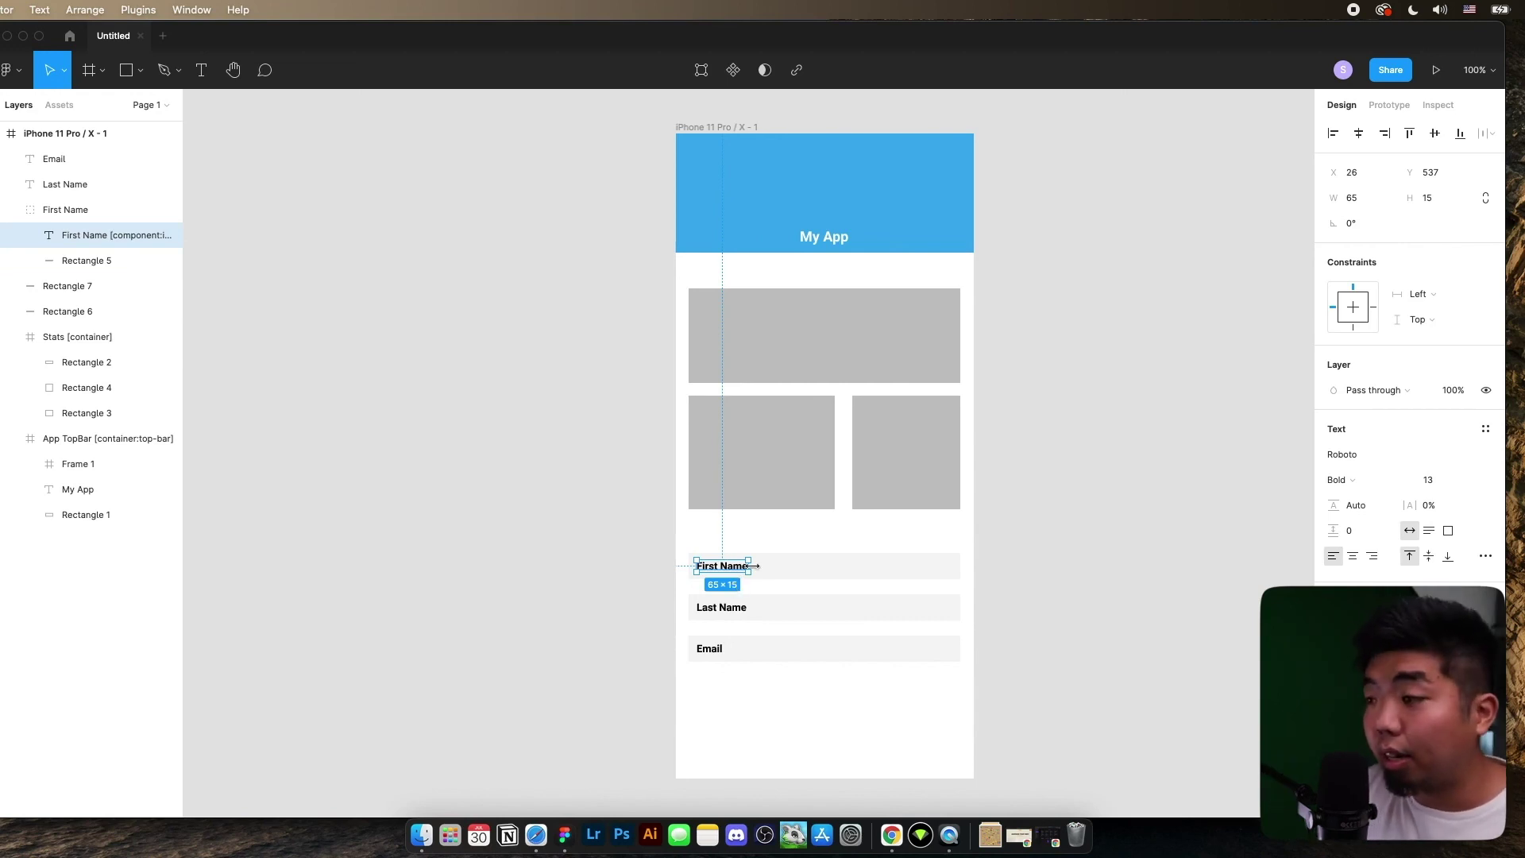
Step: Add the sample text "This is my really long name" just above the First Name field, aligned with the label's starting edge
key(Return)
click(706, 540)
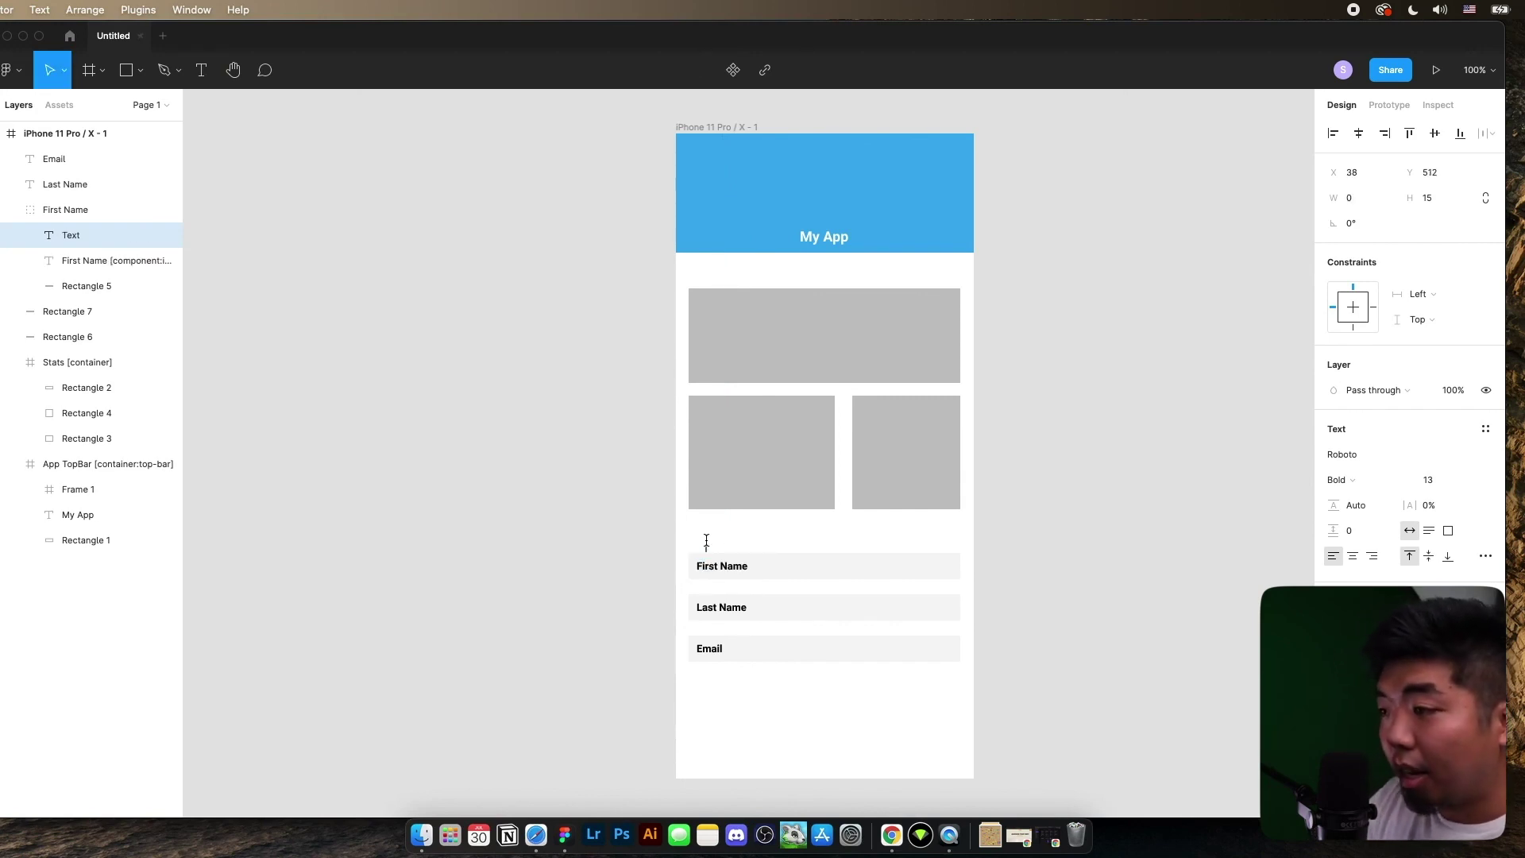
text(This is my really long name)
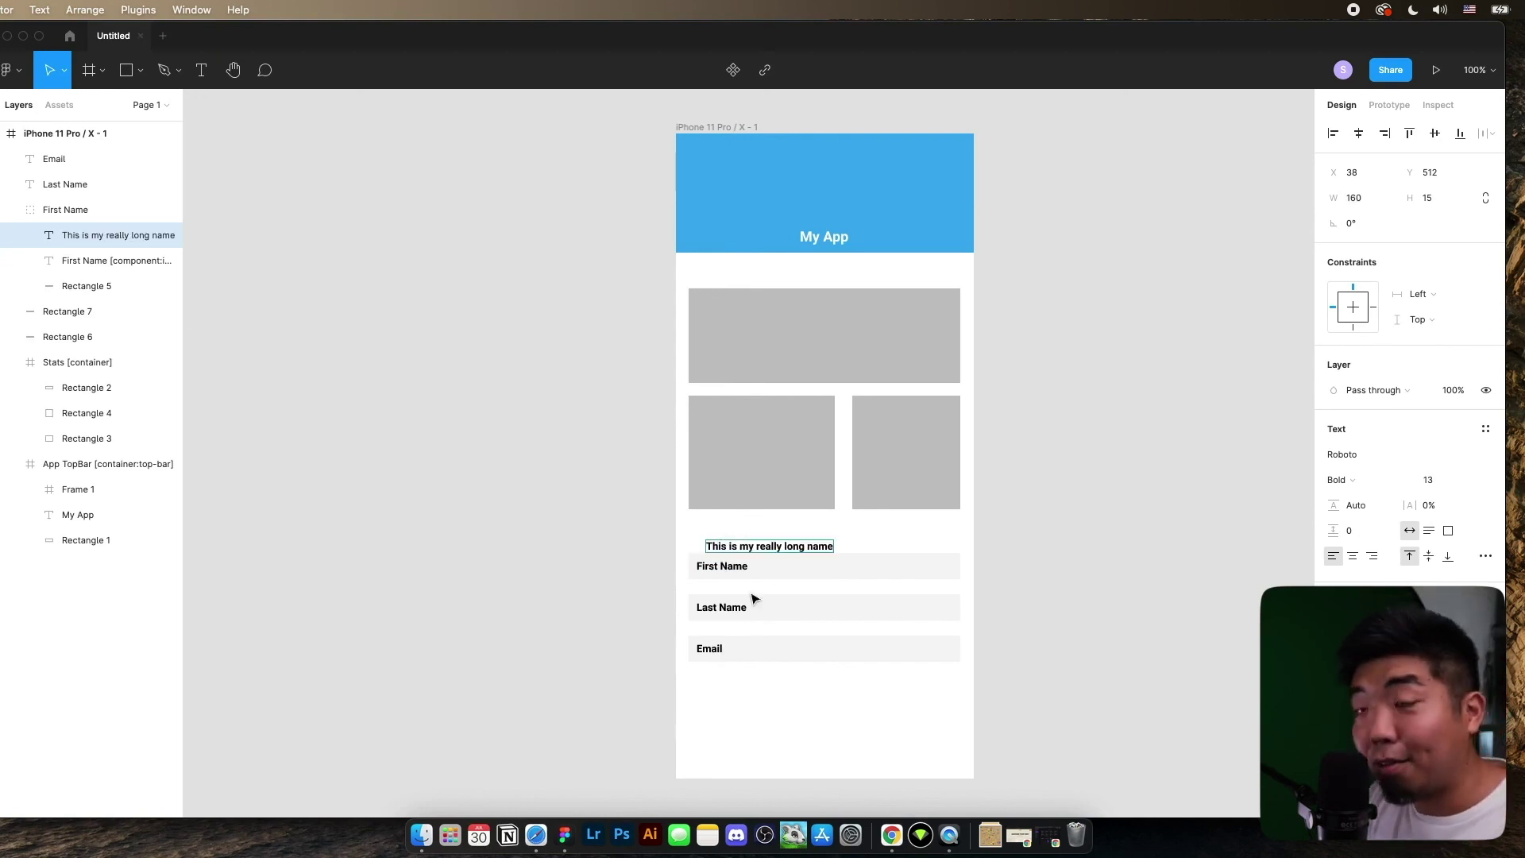
key(Escape)
drag(788, 536, 779, 534)
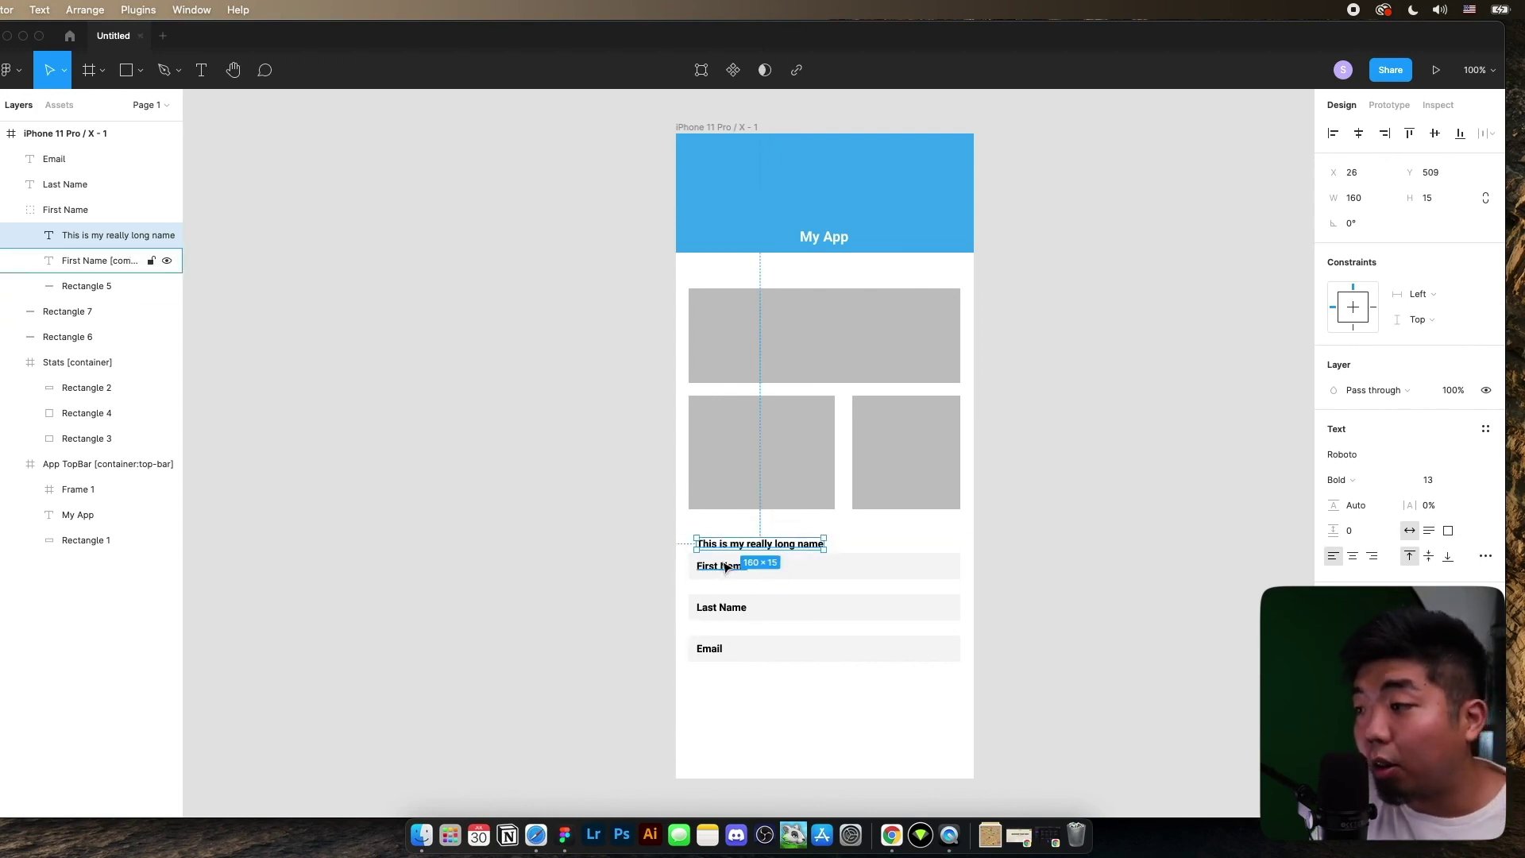
Step: Widen the First Name text box to 315 across its bar, and narrow it back to 69, just around the label
click(724, 567)
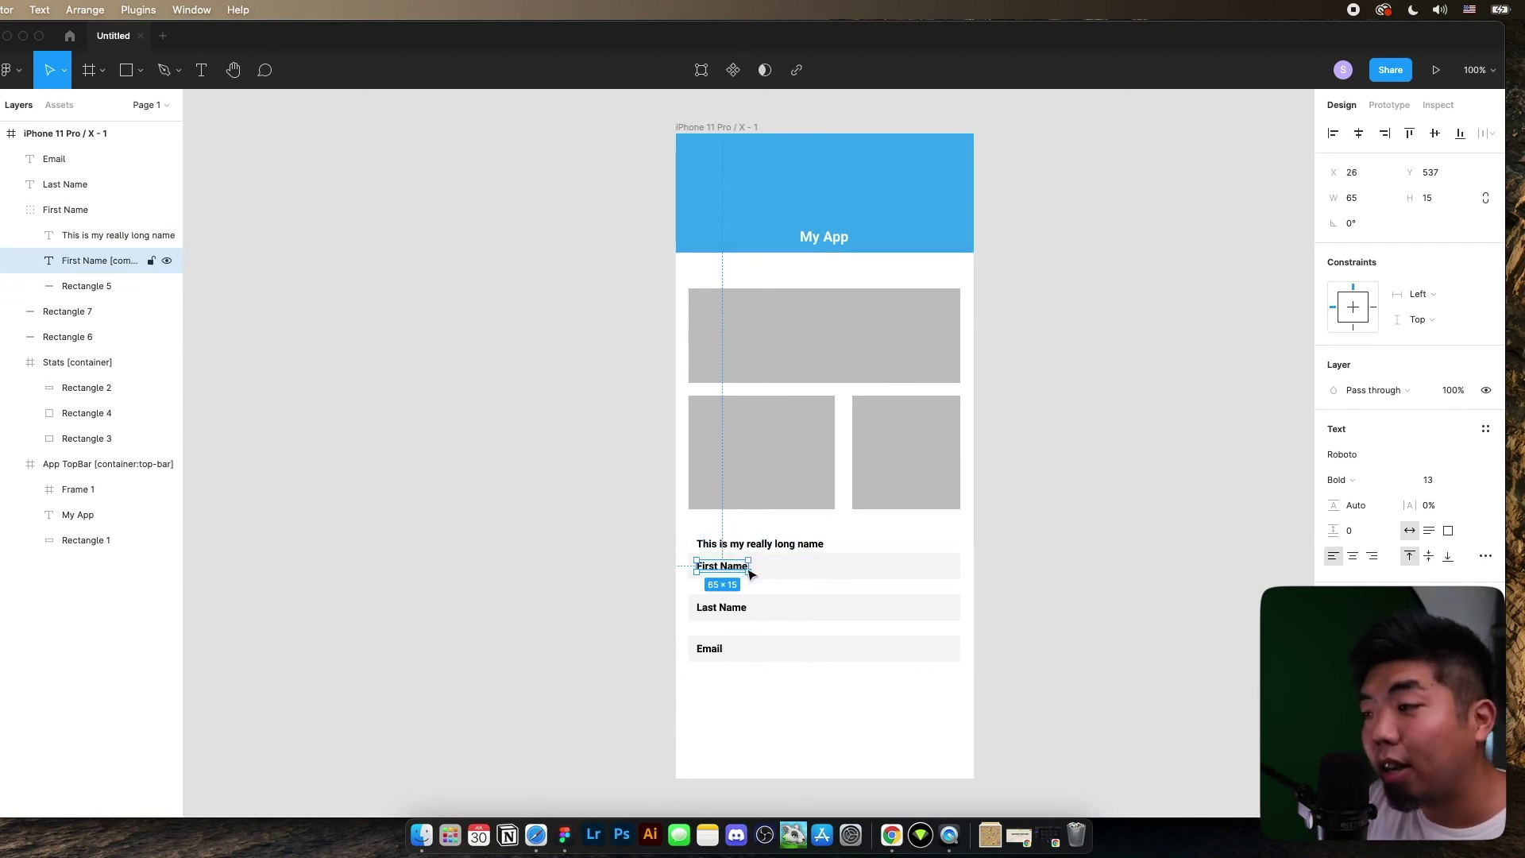
drag(751, 564, 946, 593)
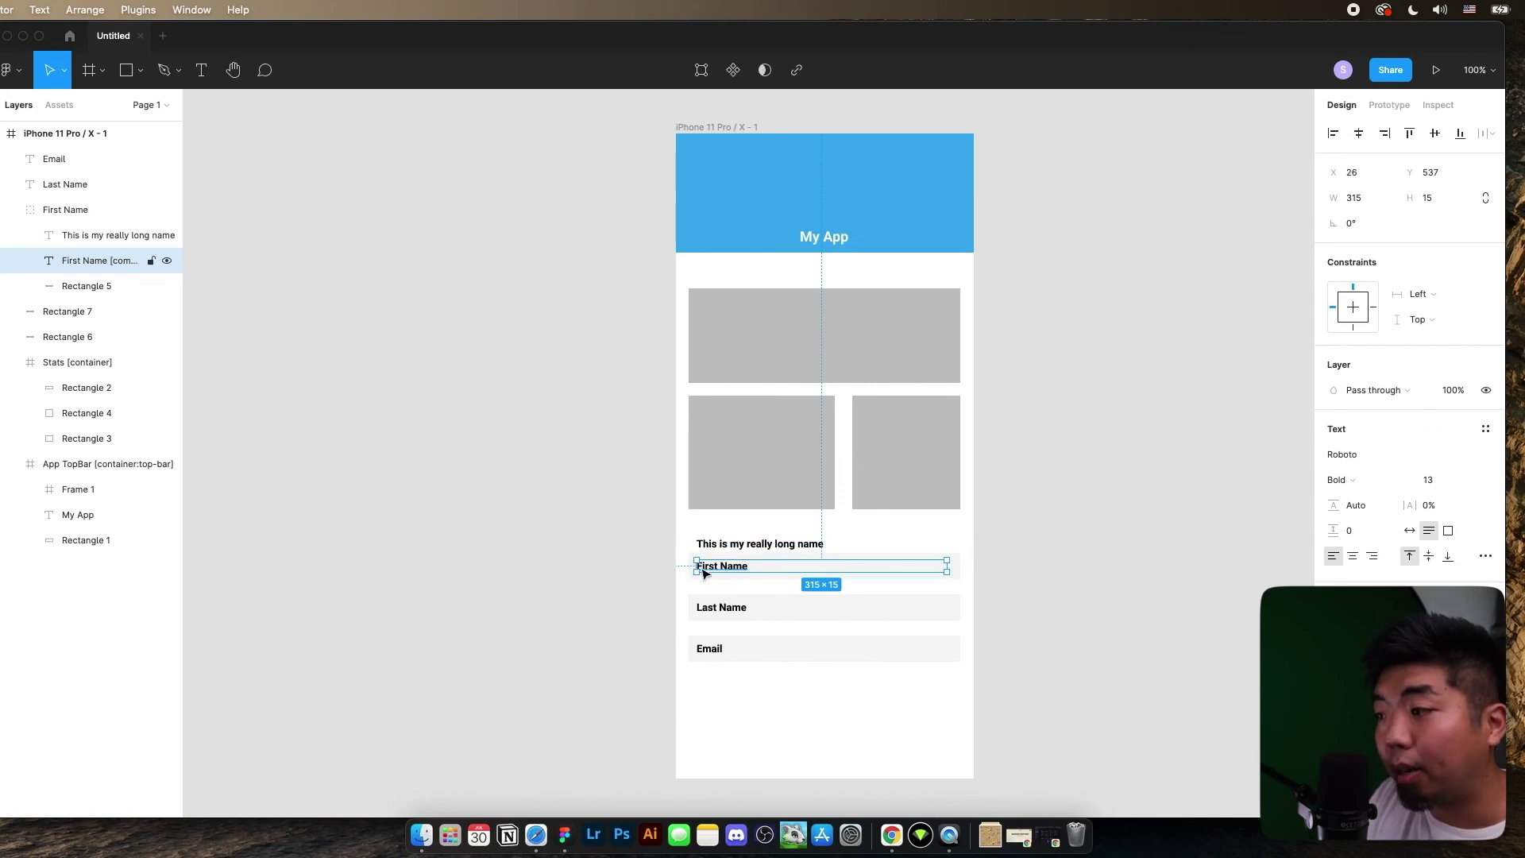
click(951, 566)
drag(950, 566, 751, 575)
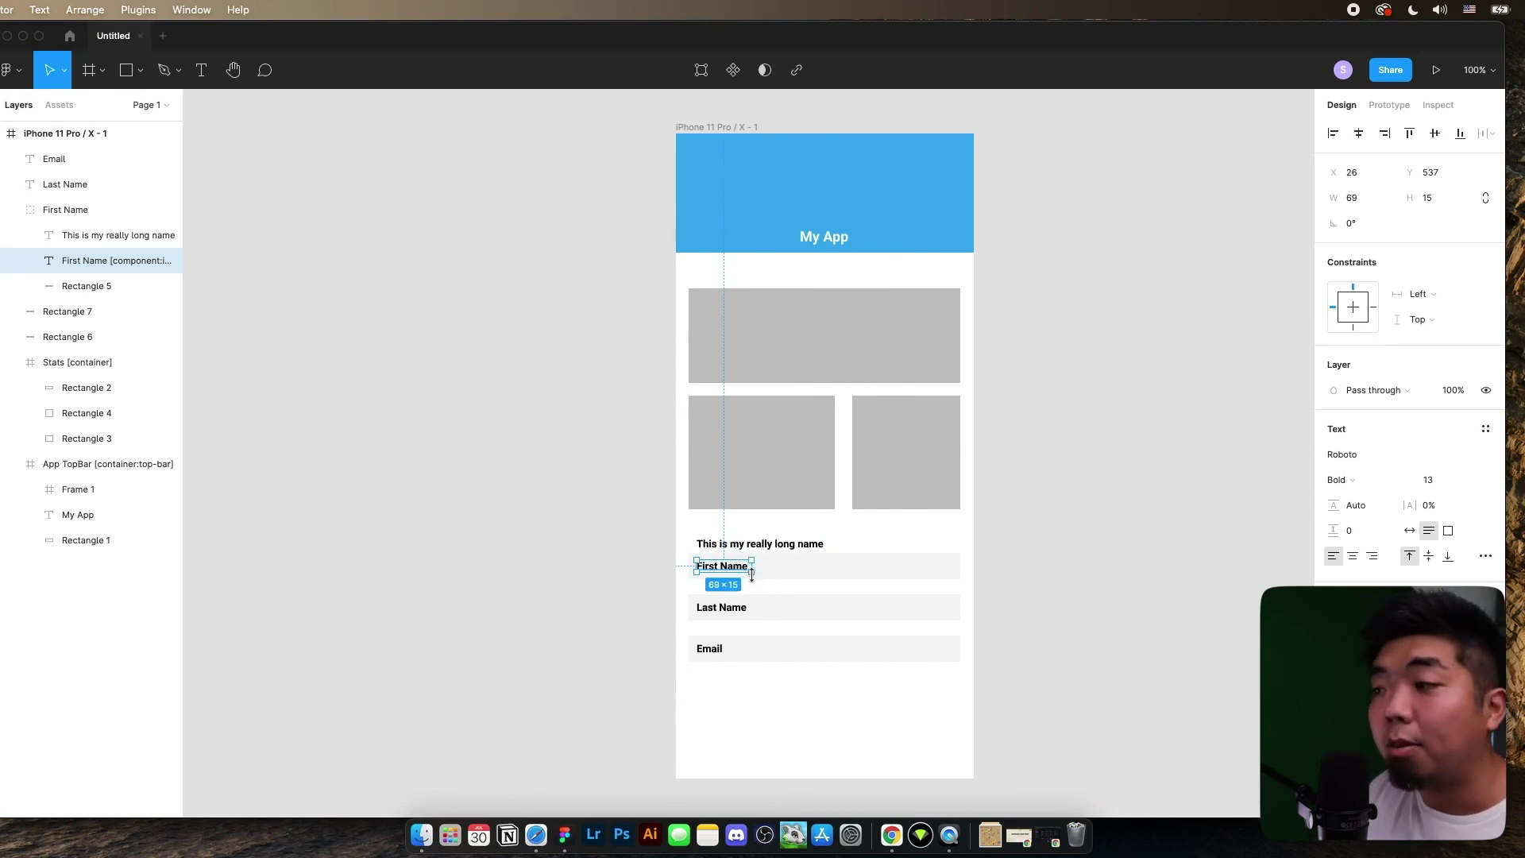
Step: Delete the sample text "This is my really long name" above the First Name field
click(789, 552)
key(Delete)
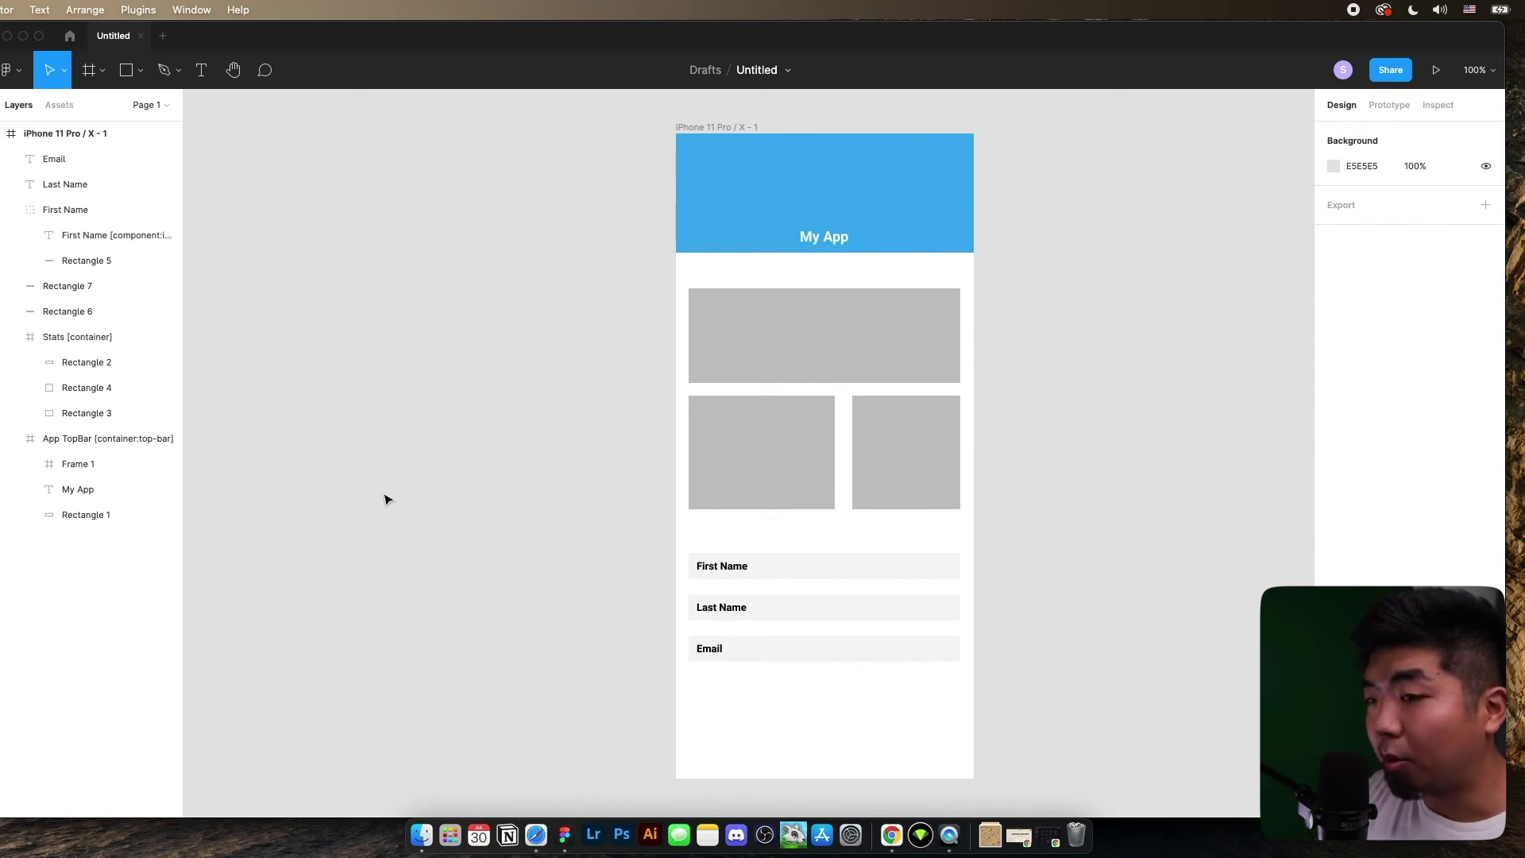
Step: Switch to the Bravo Tags Master List in the browser and expand its Menus section to examine the available menu tags
click(548, 831)
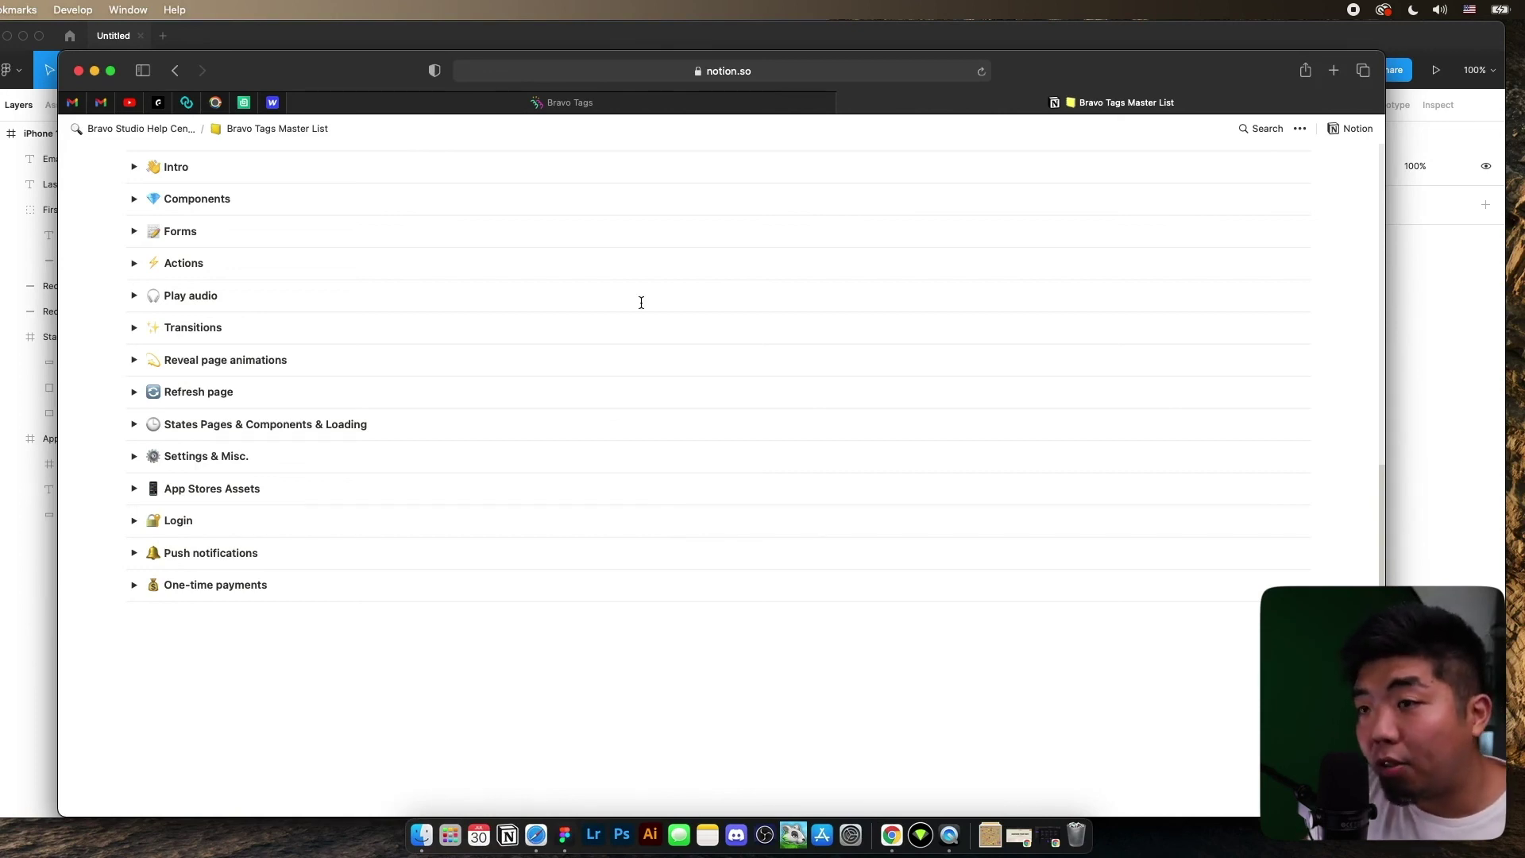
scroll(411, 449, up, 3)
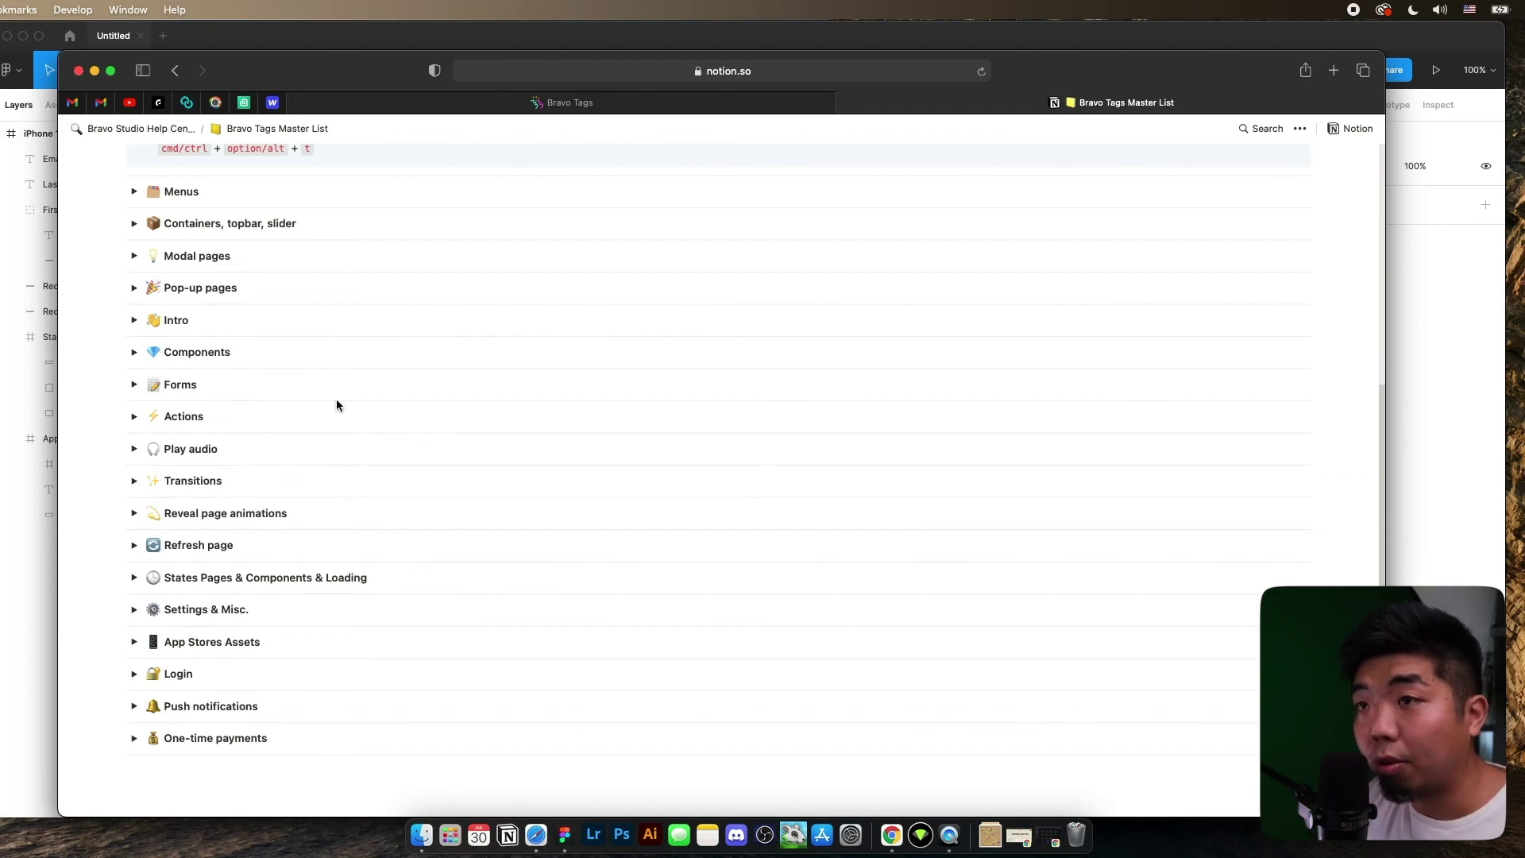
click(134, 192)
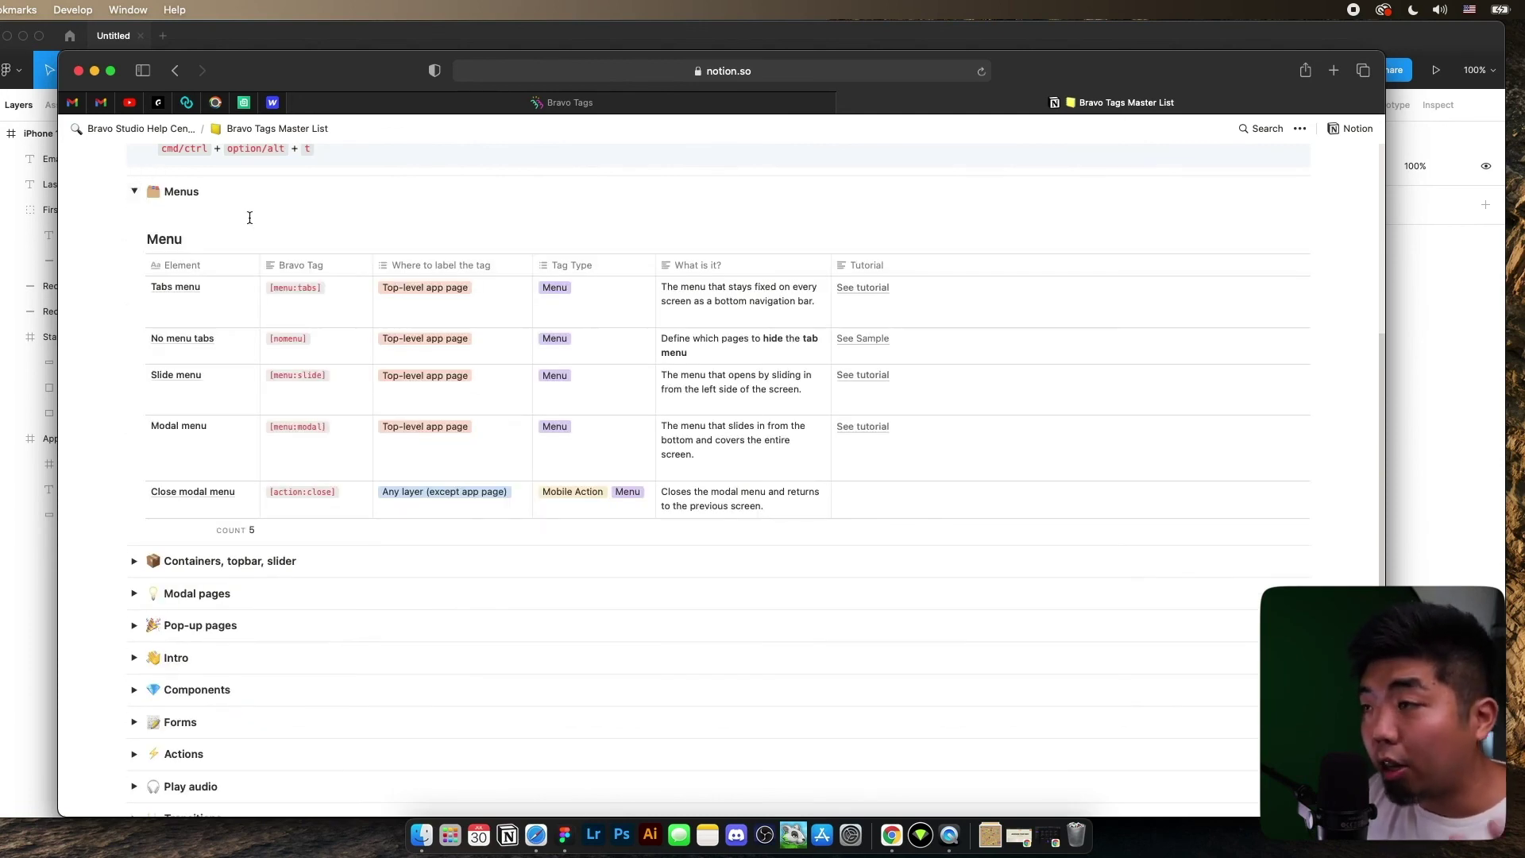